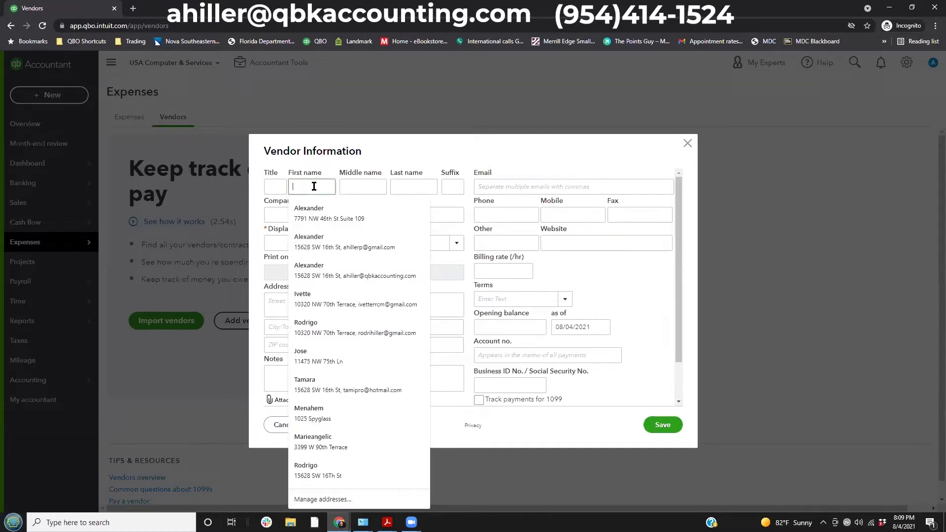
# Enter the contact's first and last name for the new vendor.
pyautogui.write('John')
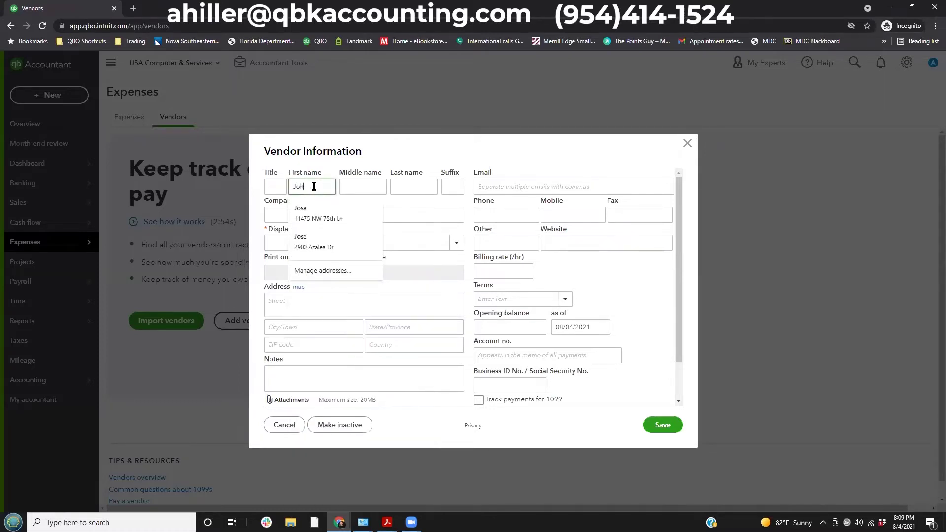
pyautogui.press('Tab')
pyautogui.press('Tab')
pyautogui.write('Smith')
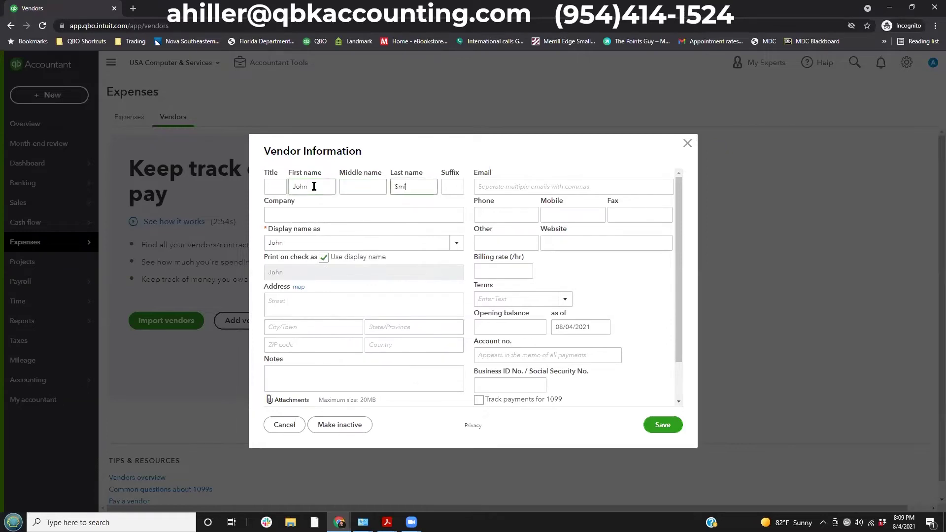
pyautogui.press('Tab')
pyautogui.press('Tab')
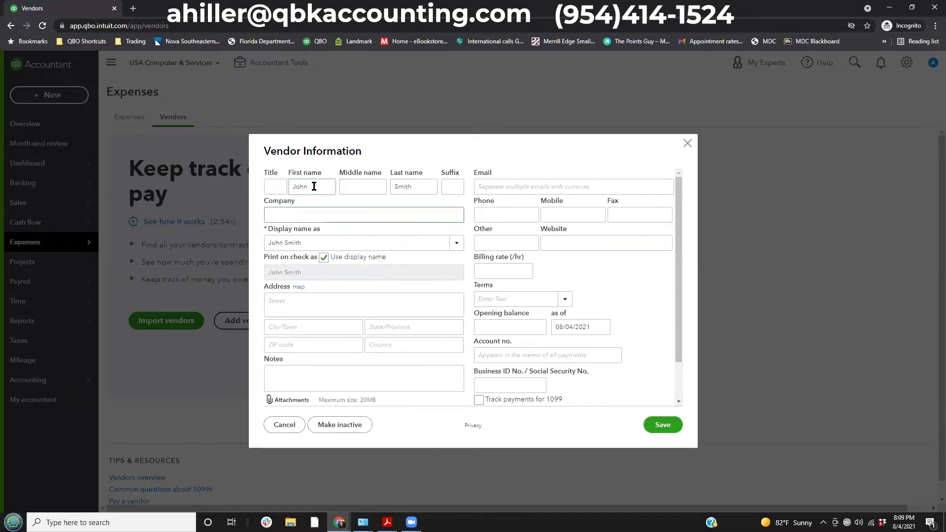
# Enter Dell Computer as the company and choose Dell Computers as the display name.
pyautogui.write('Dell Computers')
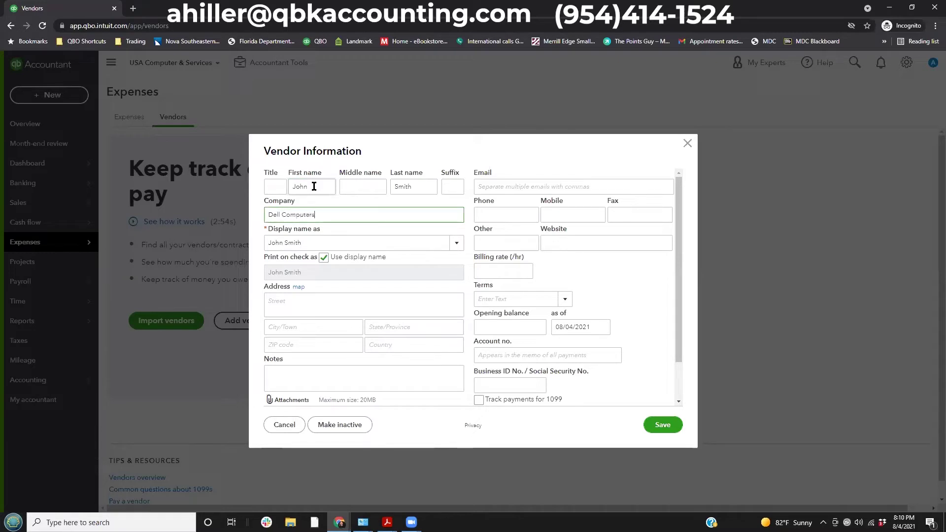
pyautogui.press('Tab')
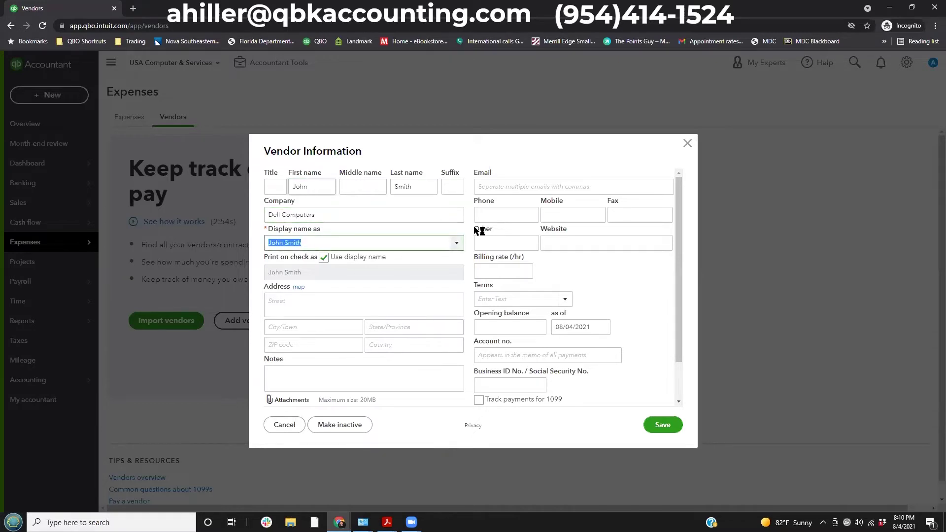
pyautogui.click(454, 245)
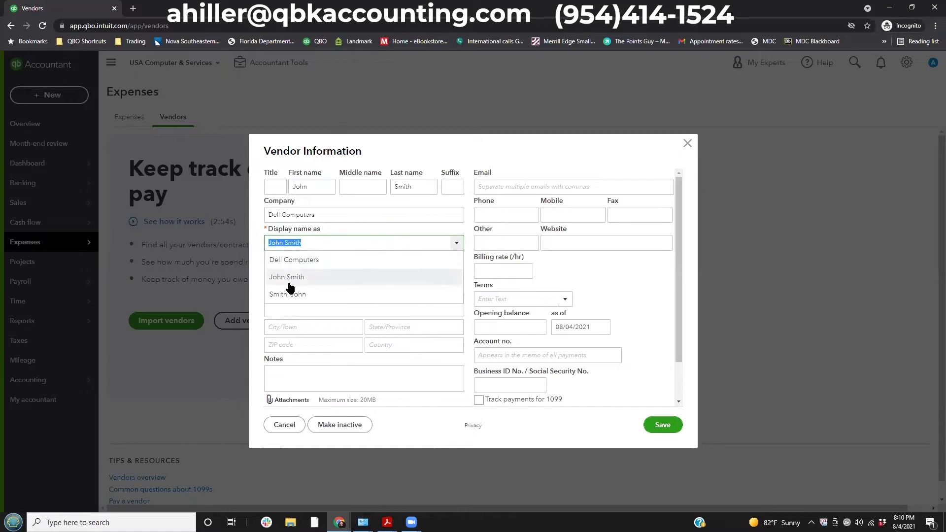
pyautogui.click(295, 260)
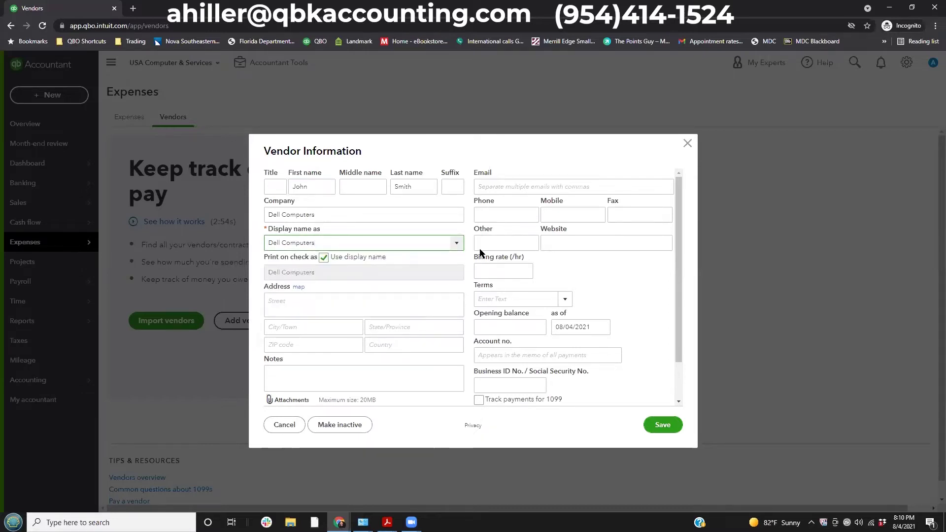
pyautogui.click(319, 257)
pyautogui.click(298, 298)
# Fill in the vendor's street, city, state, ZIP code and country.
pyautogui.write('123 Main St')
pyautogui.press('Tab')
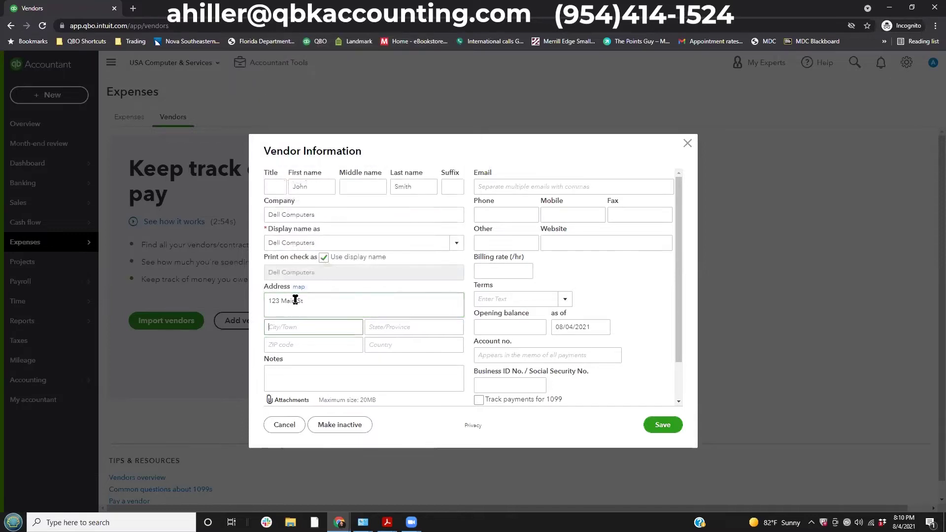
pyautogui.write('Miami')
pyautogui.press('Tab')
pyautogui.write('FL')
pyautogui.press('Tab')
pyautogui.write('33327')
pyautogui.press('Tab')
pyautogui.write('USA')
pyautogui.press('Tab')
# Place the caret in the vendor notes field and look over the lower form.
pyautogui.click(273, 366)
pyautogui.scroll(-1, 273, 366)
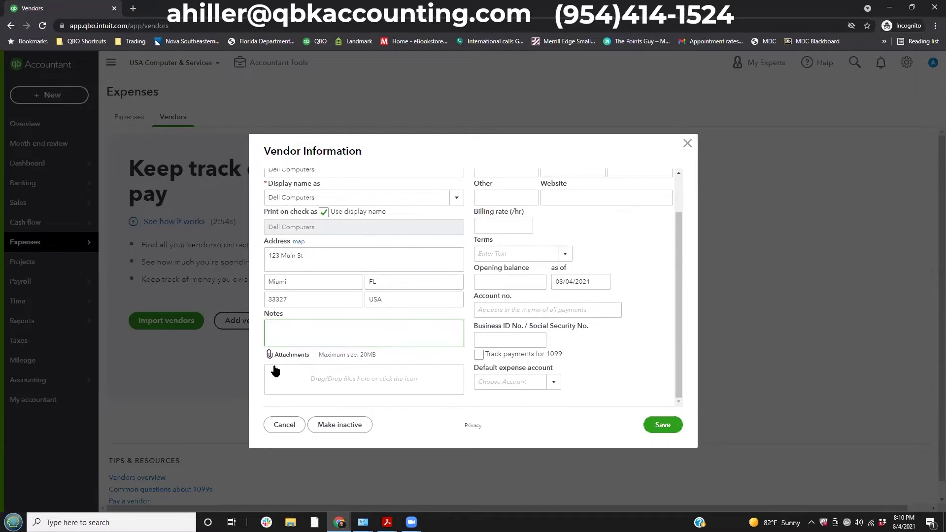
pyautogui.click(295, 377)
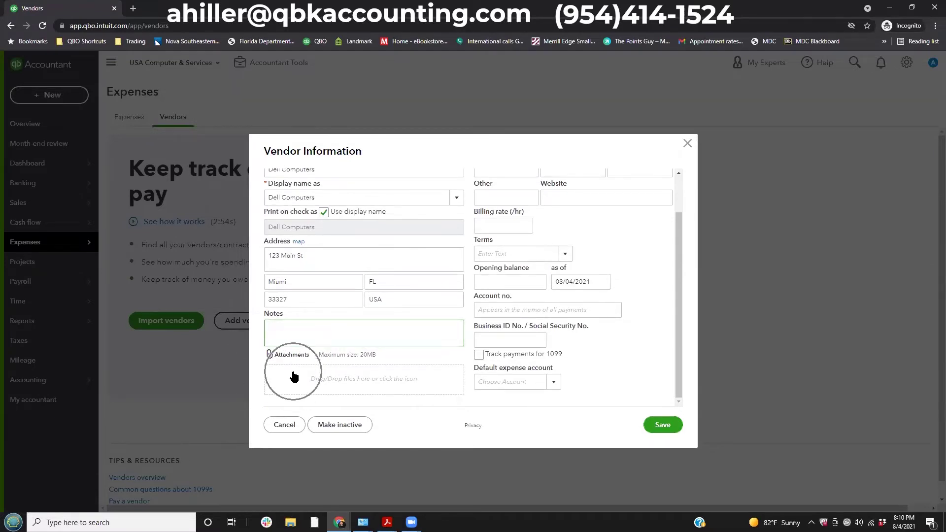
pyautogui.click(294, 377)
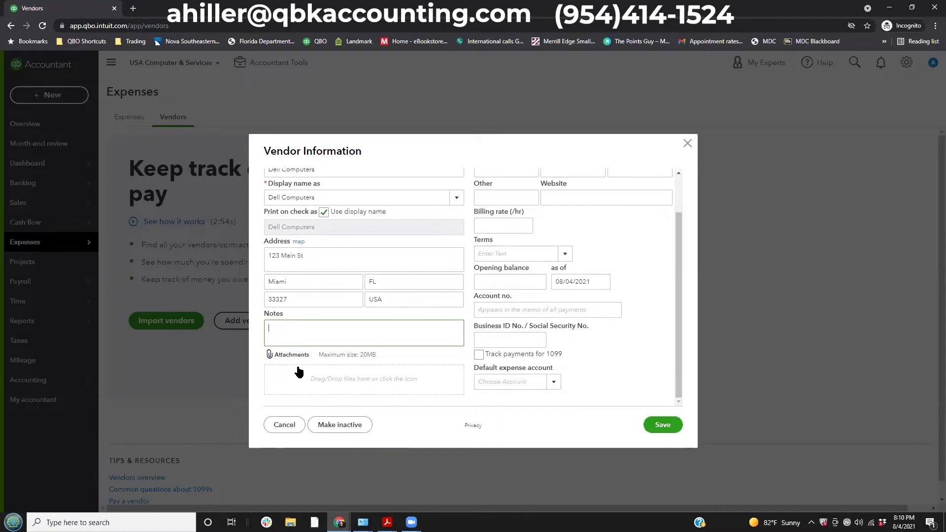
pyautogui.scroll(1, 322, 385)
pyautogui.scroll(-1, 322, 390)
pyautogui.click(361, 363)
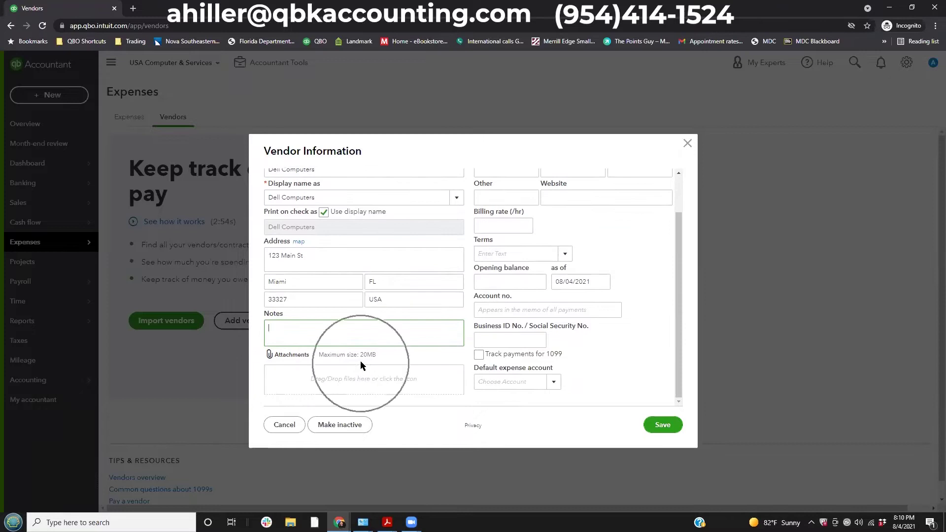
pyautogui.scroll(1, 521, 311)
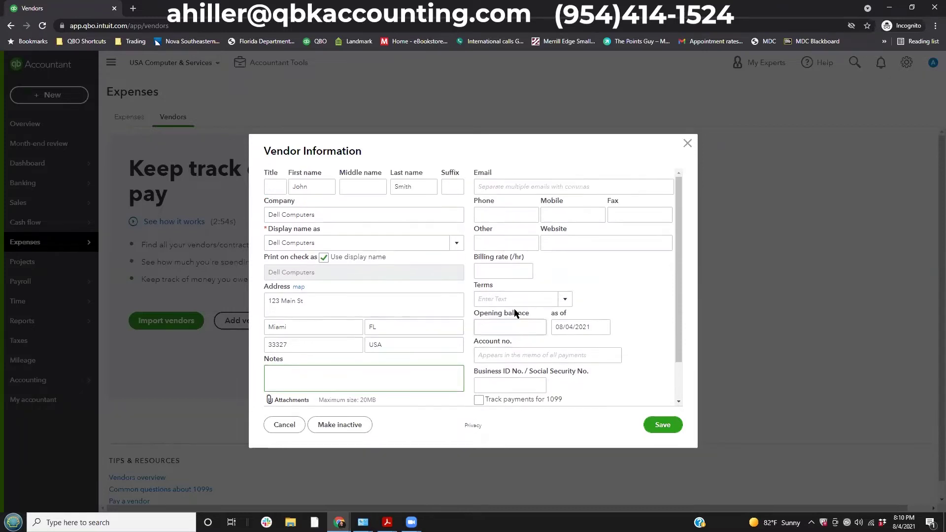
# Enter the vendor's e-mail address and phone number.
pyautogui.click(520, 187)
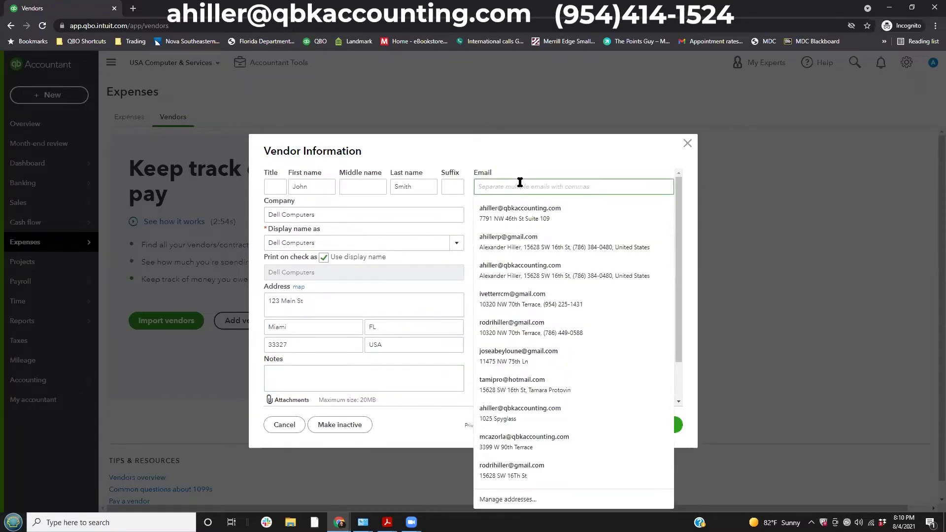
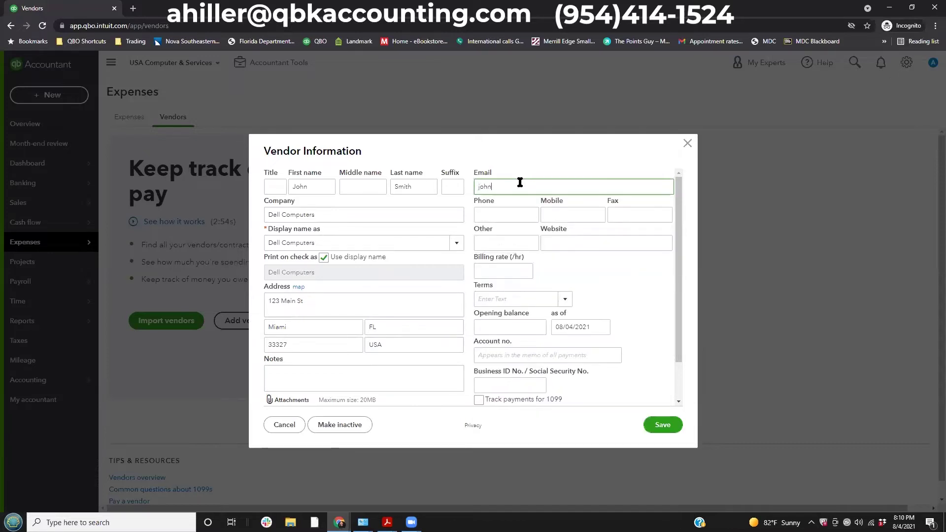
pyautogui.press('Tab')
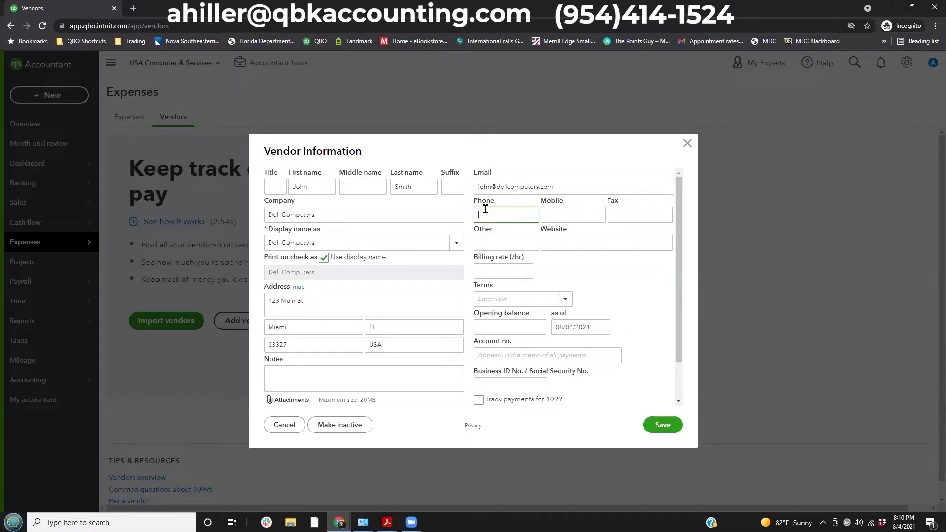
pyautogui.write('305) 123-4567')
pyautogui.press('Tab')
# Set the vendor's payment terms to Net 30.
pyautogui.click(494, 271)
pyautogui.scroll(-1, 499, 259)
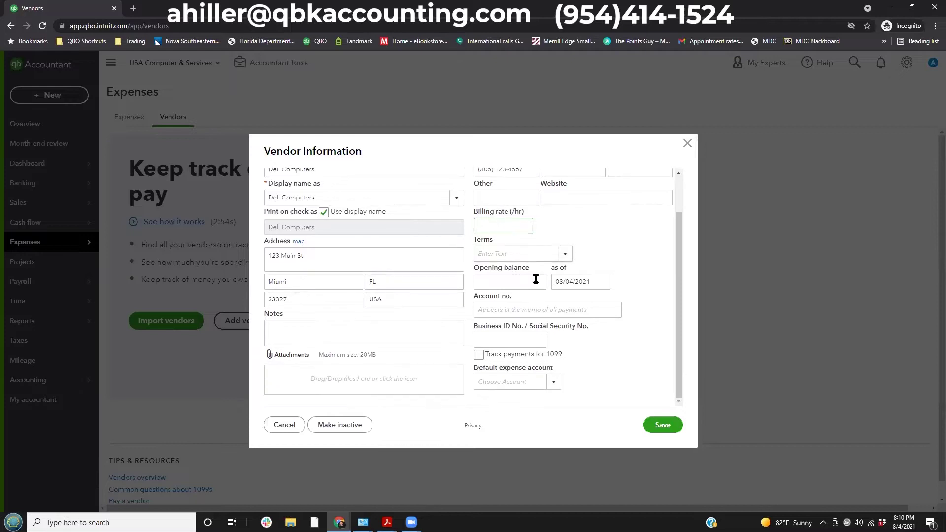
pyautogui.click(564, 254)
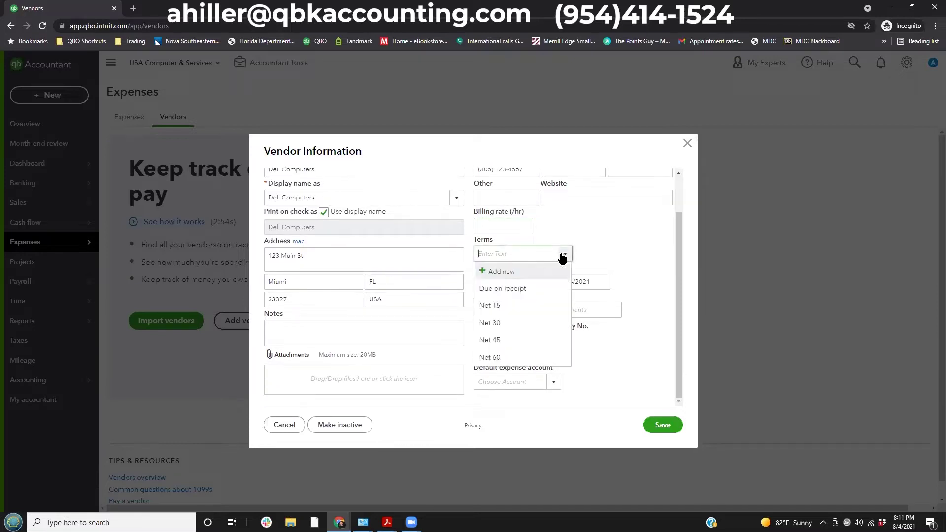
pyautogui.click(490, 323)
pyautogui.click(518, 285)
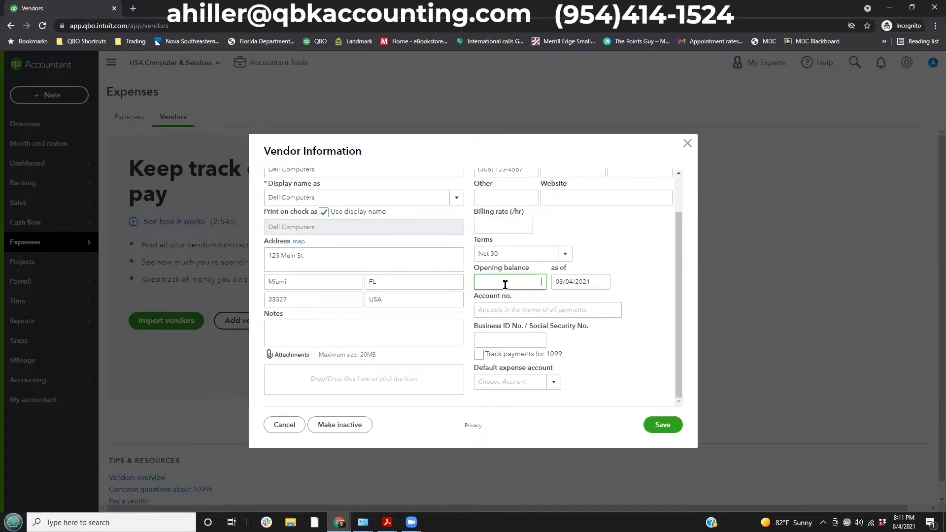
pyautogui.click(513, 311)
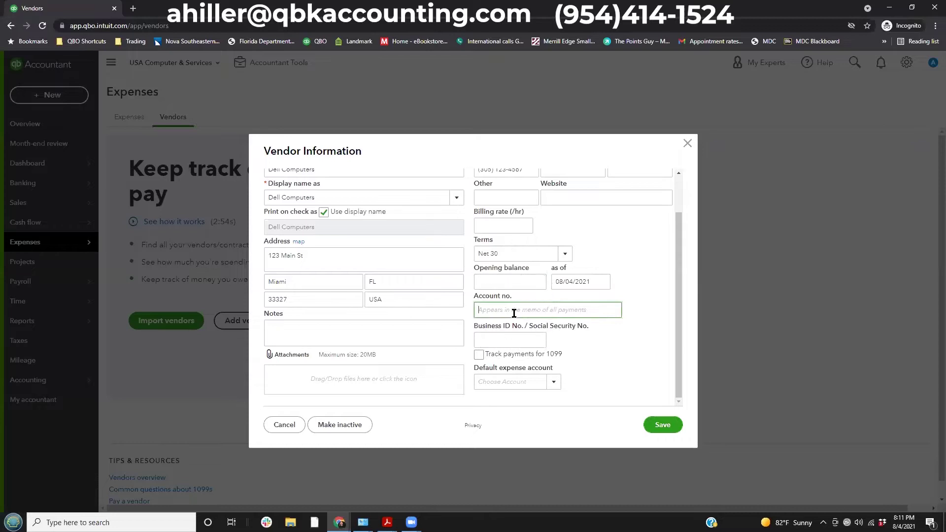
# Turn on Track payments for 1099 for Dell Computers.
pyautogui.click(592, 313)
pyautogui.click(497, 341)
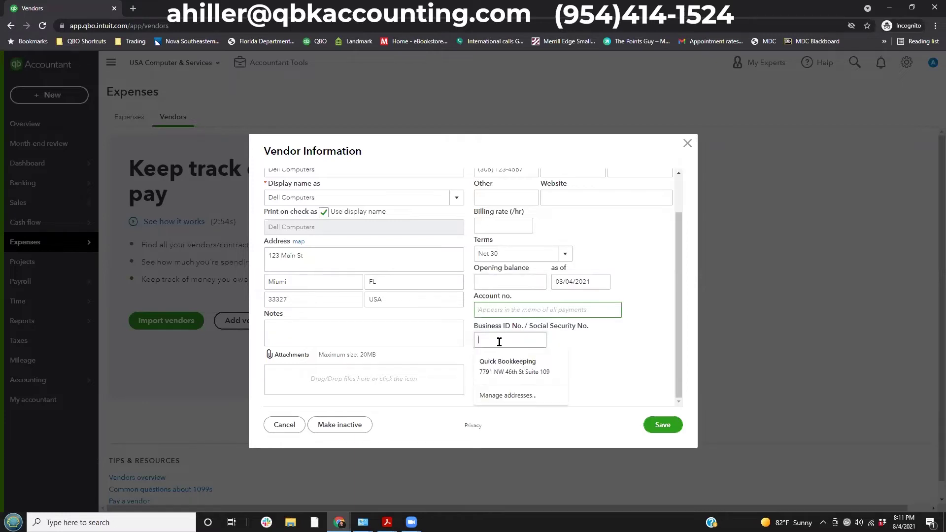
pyautogui.click(623, 314)
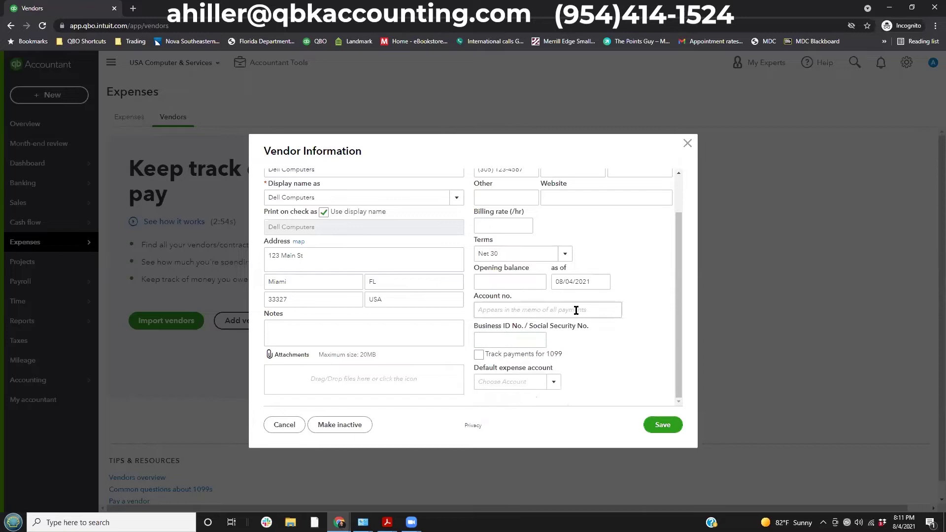
pyautogui.click(494, 341)
pyautogui.click(479, 355)
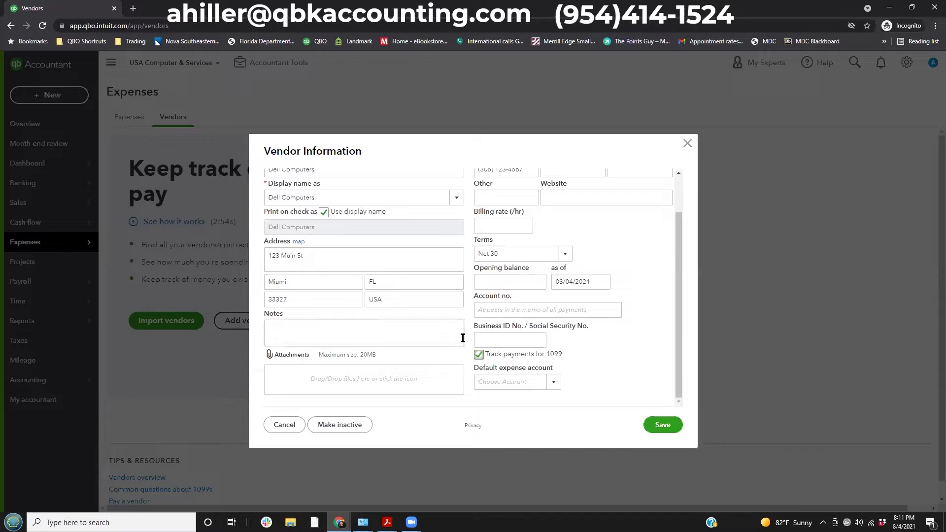
# Leave the default expense account blank and save the Dell Computers vendor.
pyautogui.click(551, 384)
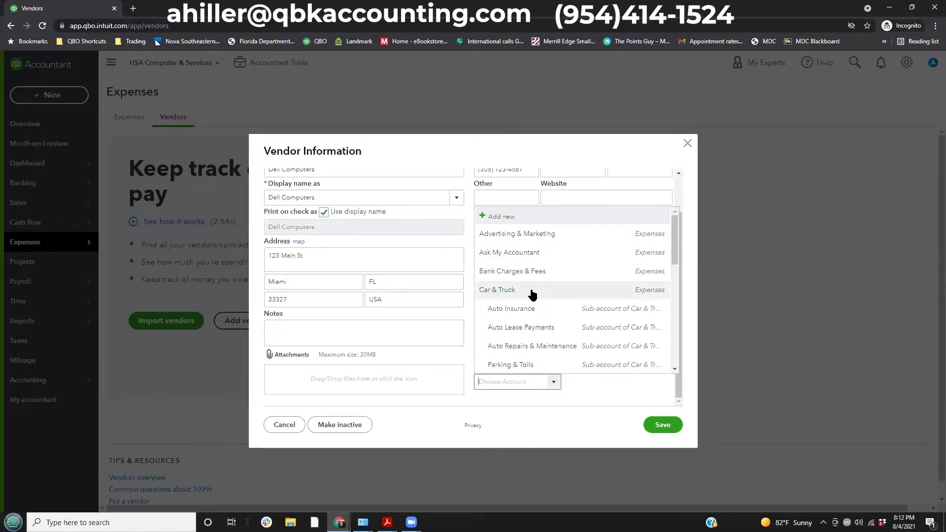
pyautogui.scroll(-5, 533, 295)
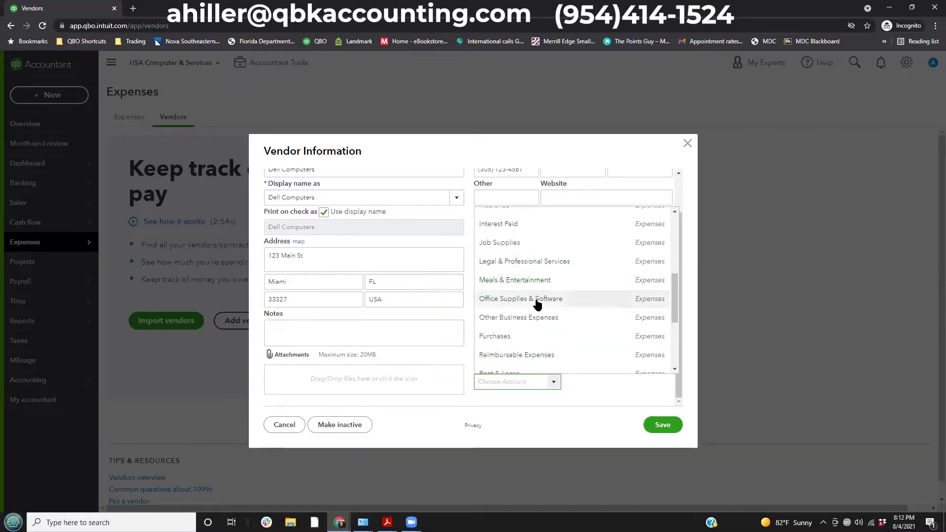
pyautogui.click(534, 304)
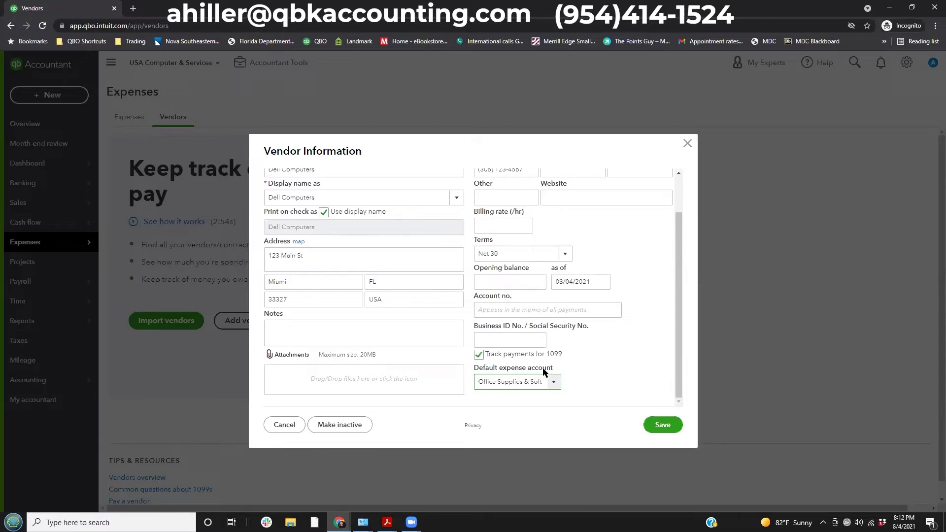
pyautogui.click(554, 382)
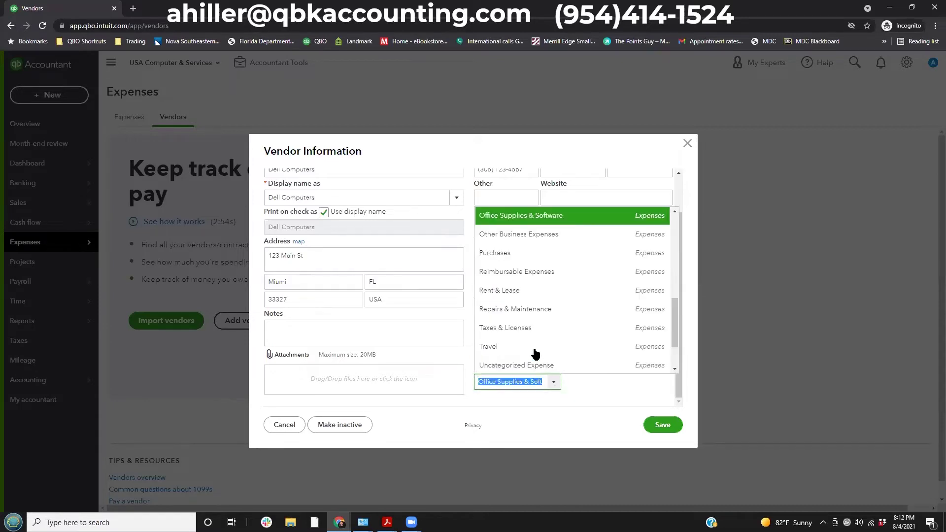
pyautogui.press('BackSpace')
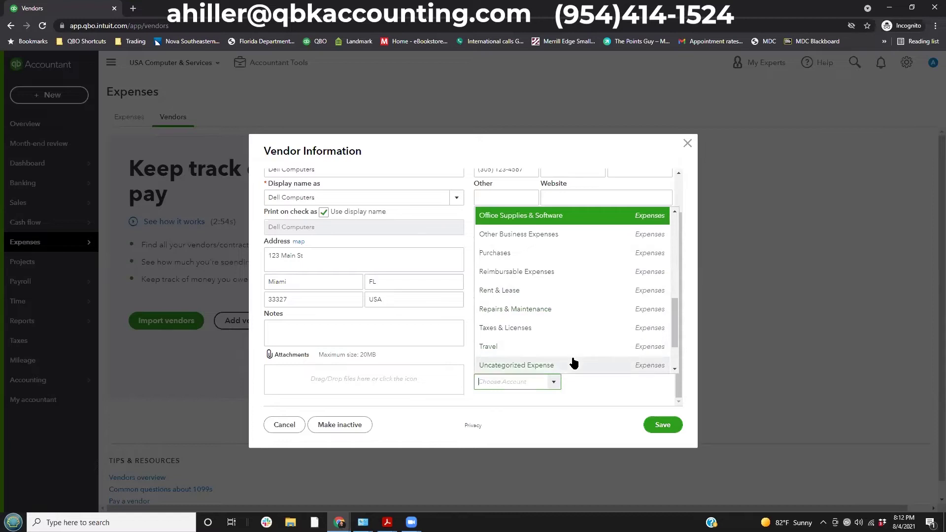
pyautogui.click(597, 393)
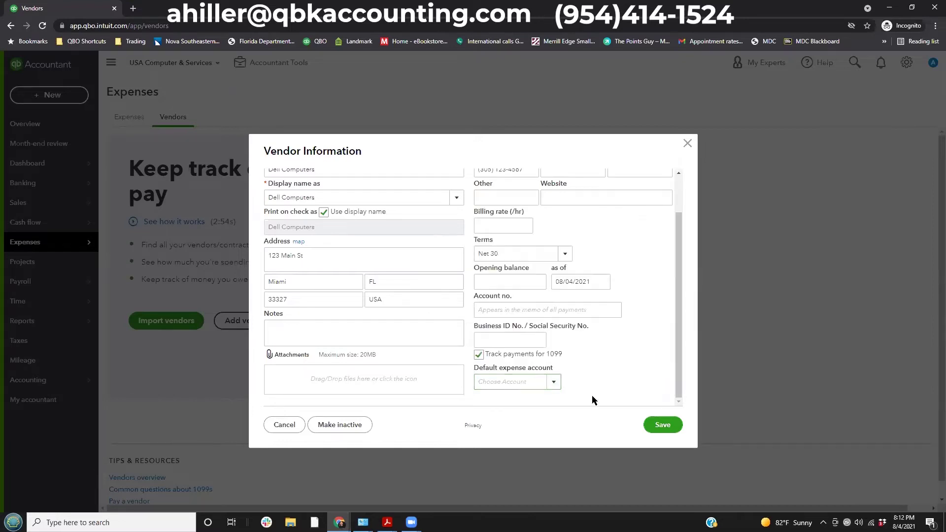
pyautogui.click(668, 426)
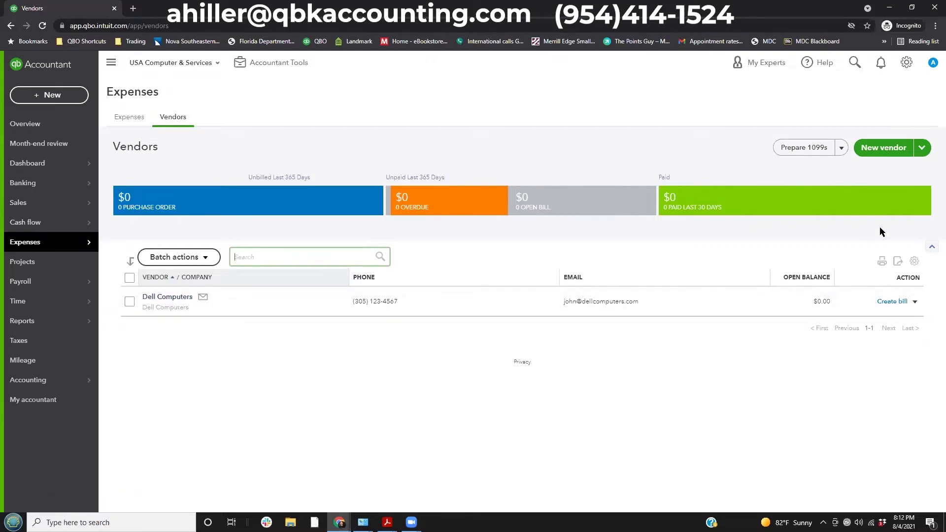
pyautogui.click(879, 150)
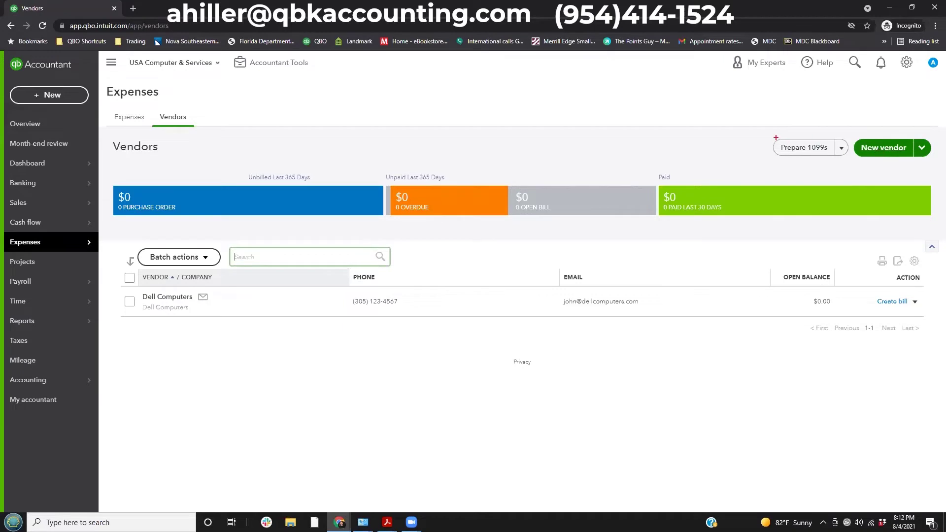
pyautogui.moveTo(766, 130); pyautogui.dragTo(850, 173)
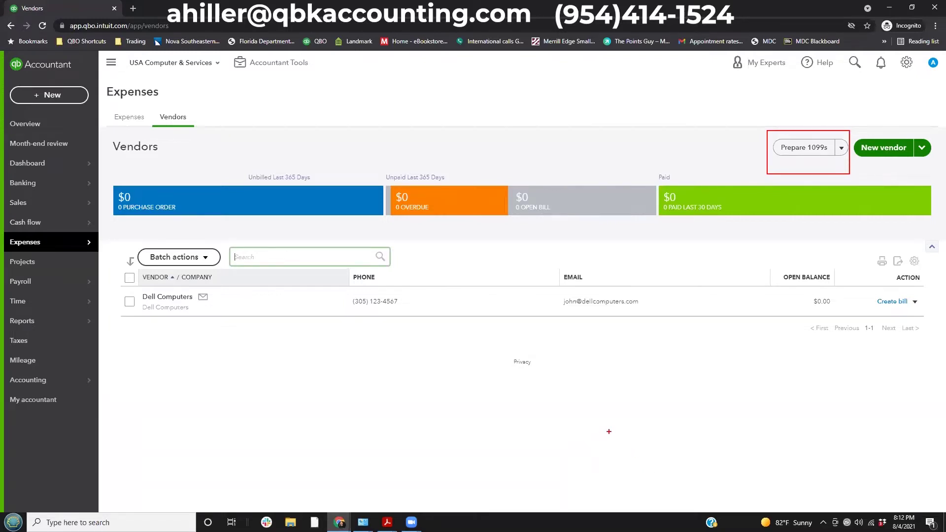
# Create a vendor with company and display name Microsoft and save it.
pyautogui.click(877, 153)
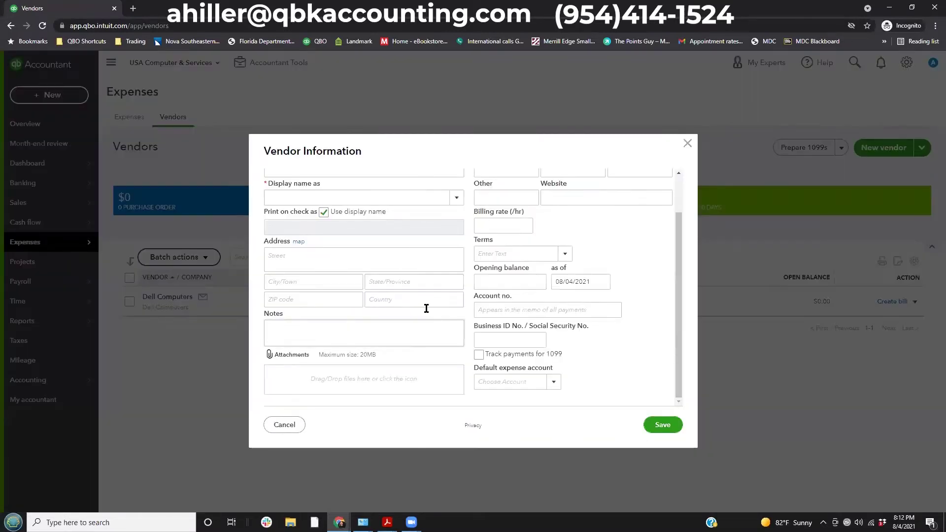
pyautogui.scroll(1, 427, 308)
pyautogui.click(298, 212)
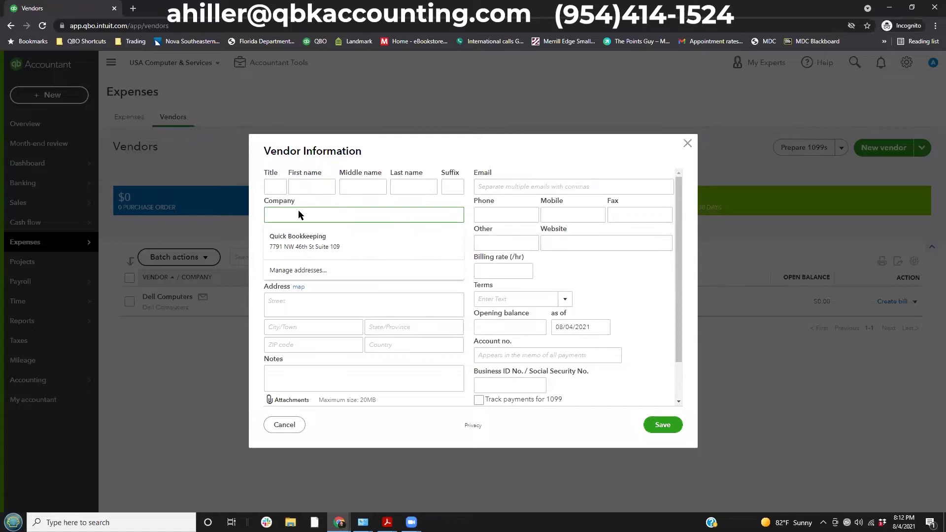
pyautogui.write('Microsoft')
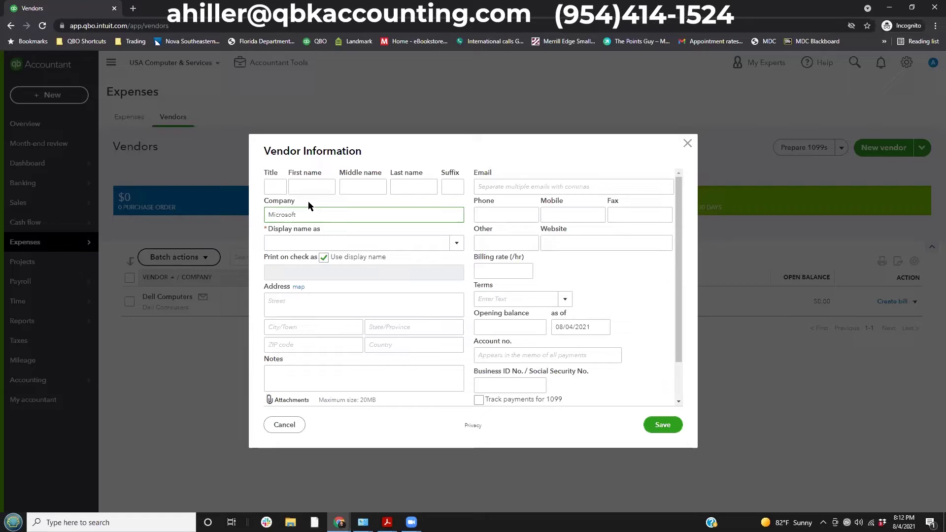
pyautogui.press('Tab')
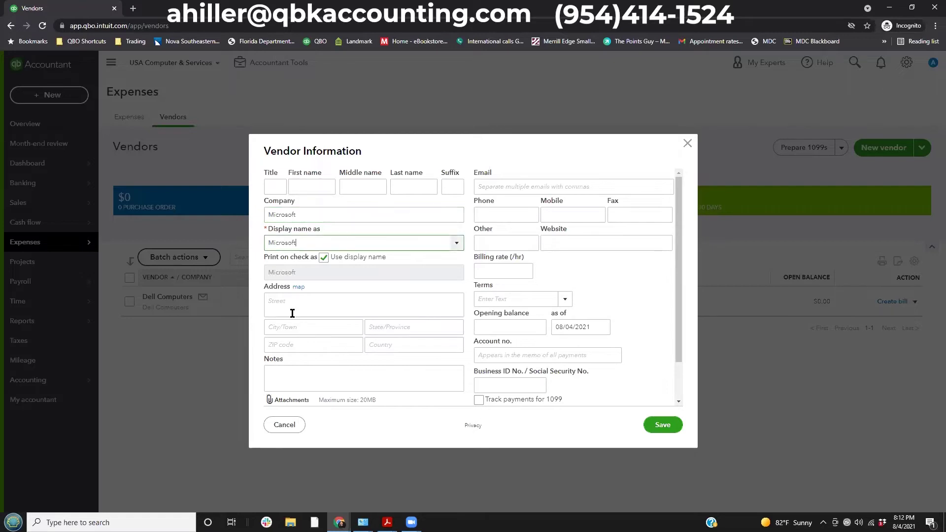
pyautogui.scroll(-1, 334, 296)
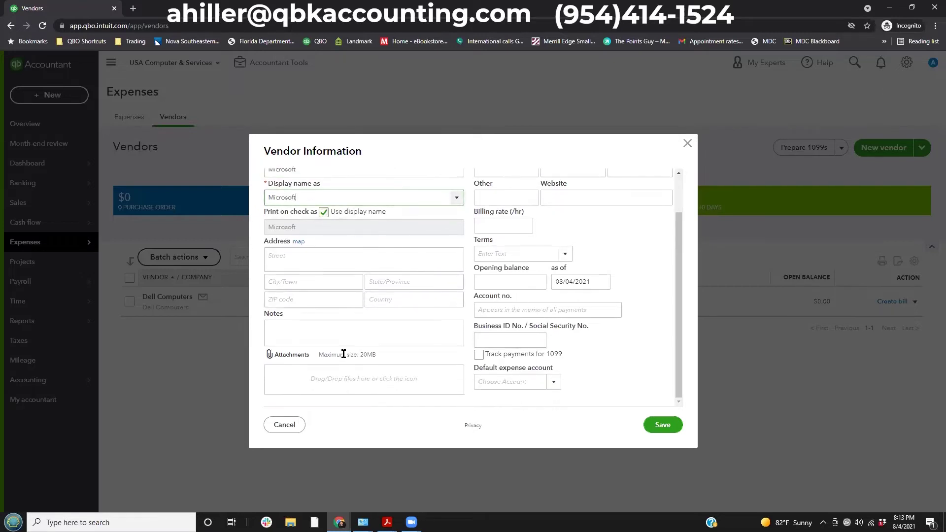
pyautogui.click(661, 425)
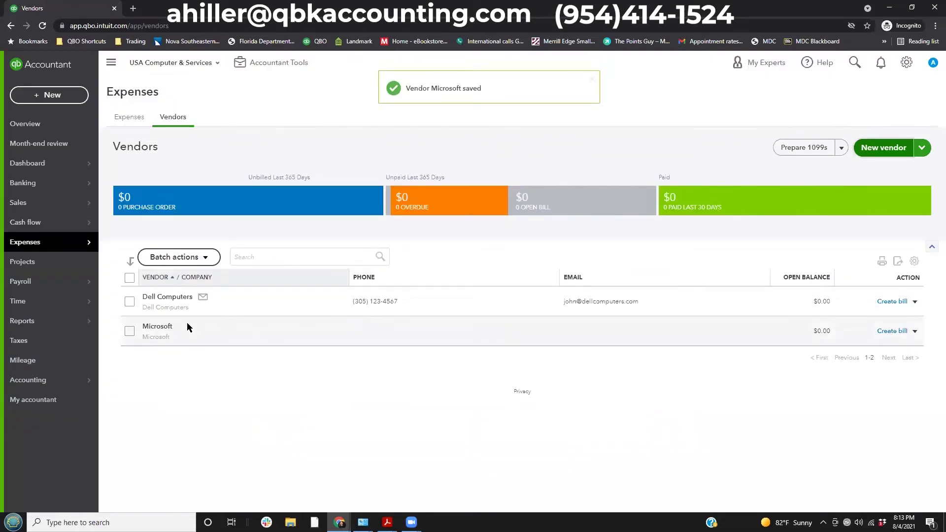
# Drag across the vendor list and its status tiles.
pyautogui.moveTo(99, 278); pyautogui.dragTo(241, 308)
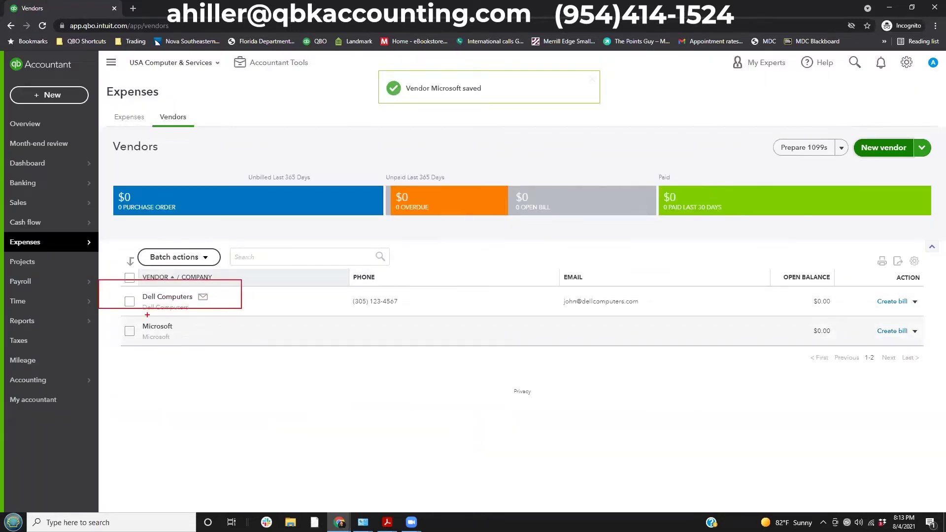
pyautogui.moveTo(110, 309); pyautogui.dragTo(185, 345)
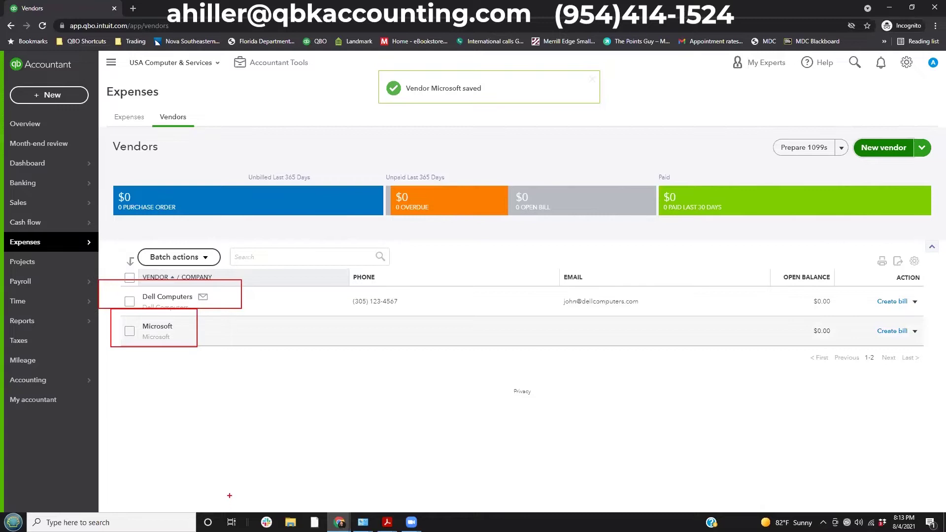
pyautogui.press('Escape')
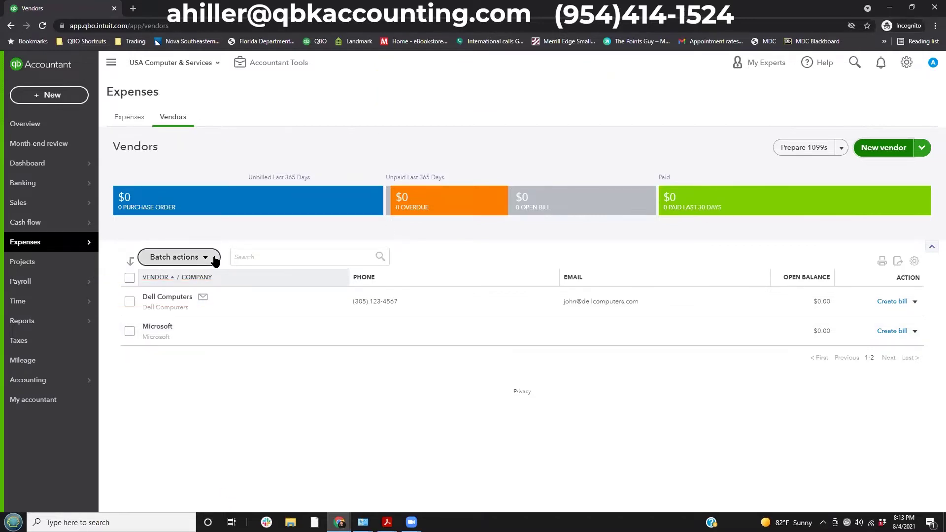
pyautogui.moveTo(105, 180)
pyautogui.mouseDown()
pyautogui.moveTo(345, 227)
pyautogui.moveTo(387, 224)
pyautogui.mouseUp()
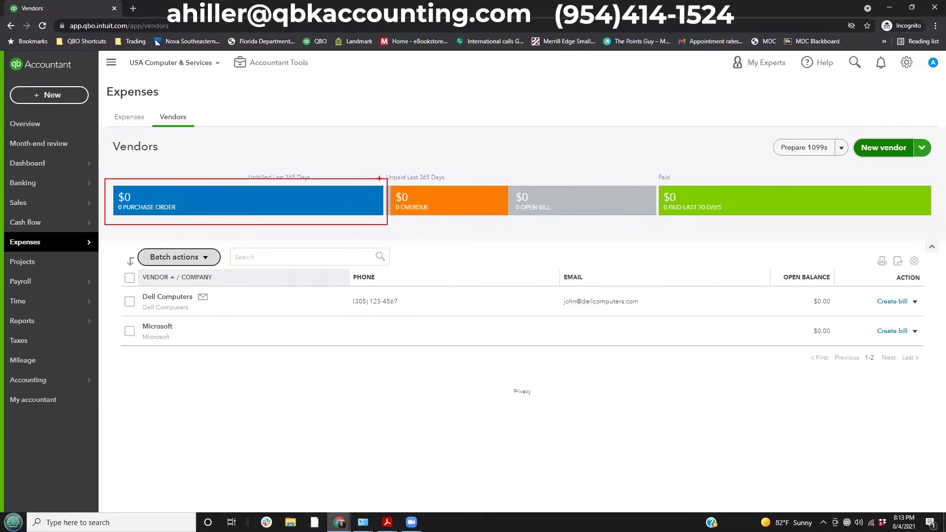
pyautogui.moveTo(383, 173)
pyautogui.mouseDown()
pyautogui.moveTo(490, 223)
pyautogui.moveTo(609, 235)
pyautogui.moveTo(657, 225)
pyautogui.mouseUp()
# Filter vendors by Overdue, Open Bill, Purchase Order and Paid, then view the Expenses tab.
pyautogui.moveTo(659, 173); pyautogui.dragTo(944, 235)
pyautogui.press('Escape')
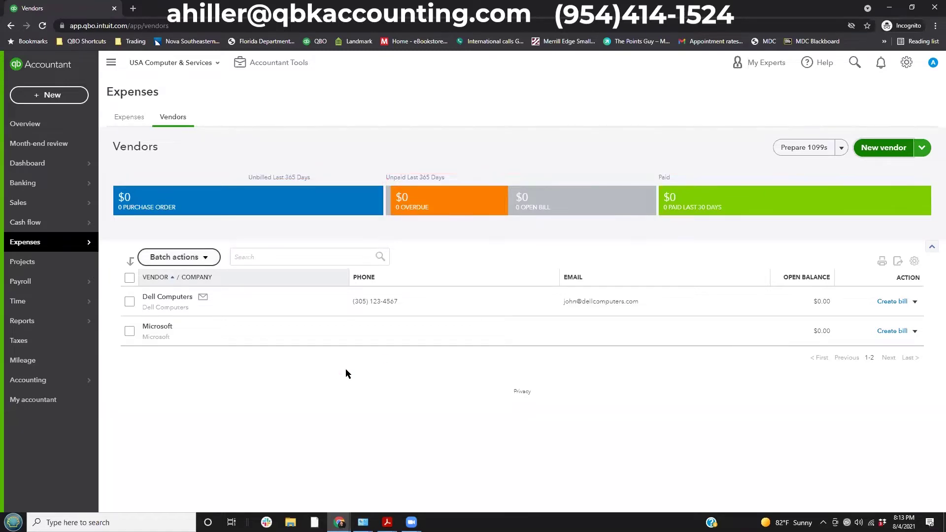
pyautogui.click(419, 200)
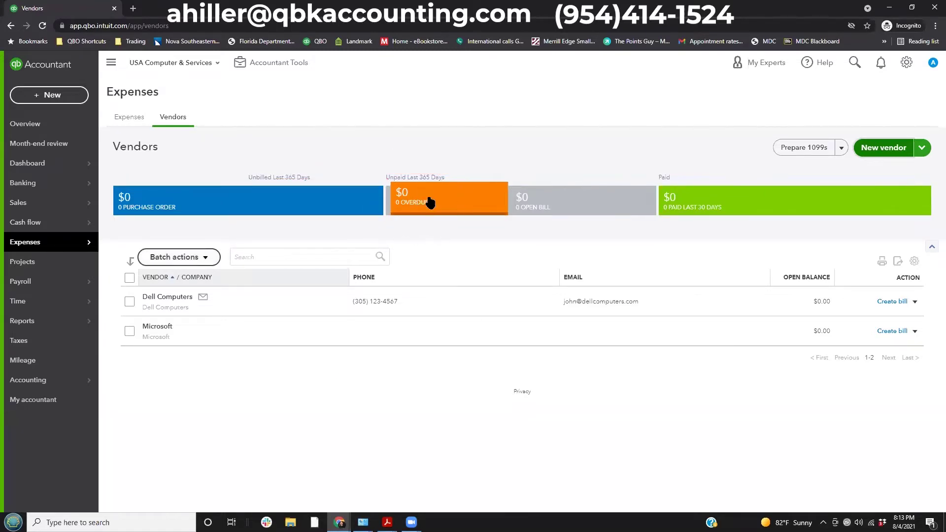
pyautogui.click(543, 205)
pyautogui.click(234, 214)
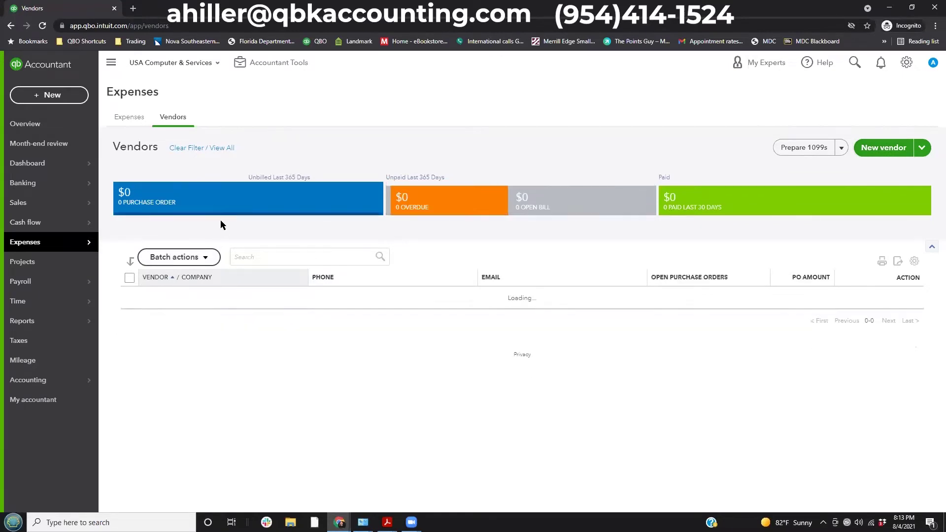
pyautogui.click(678, 206)
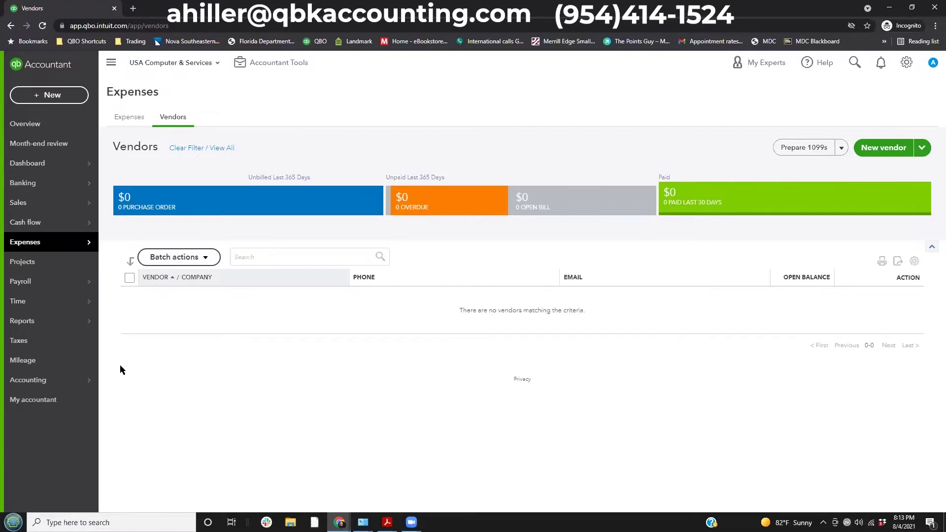
pyautogui.click(136, 119)
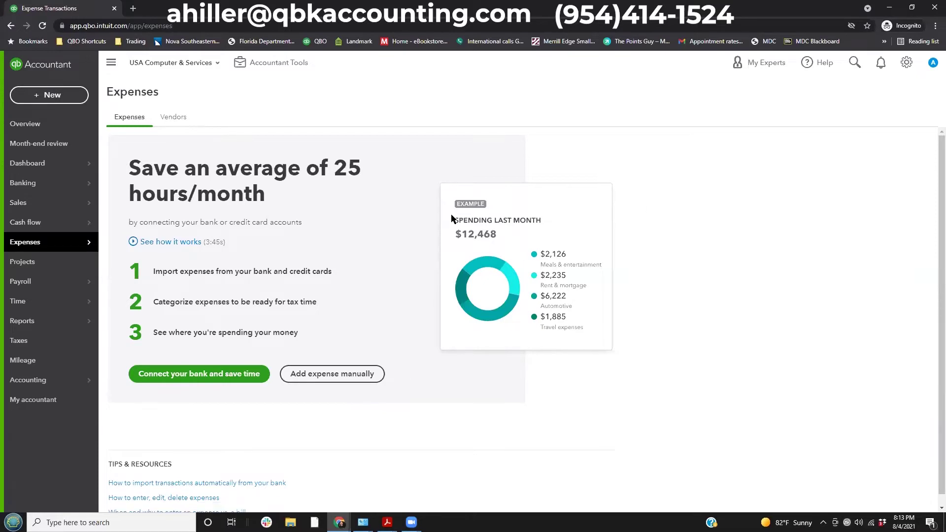
# Browse the Overview Dashboard's Get things done workspace, then return to the Vendors list.
pyautogui.click(44, 131)
pyautogui.click(46, 162)
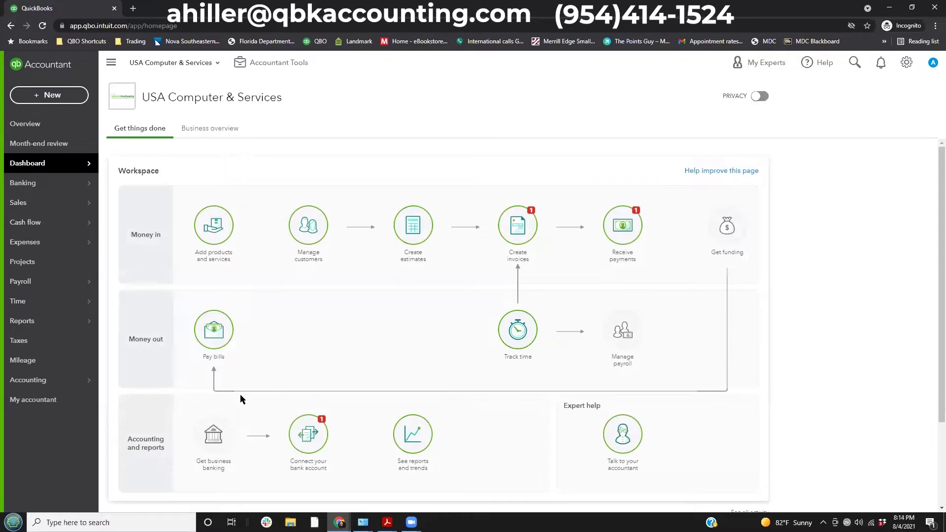
pyautogui.scroll(-2, 219, 323)
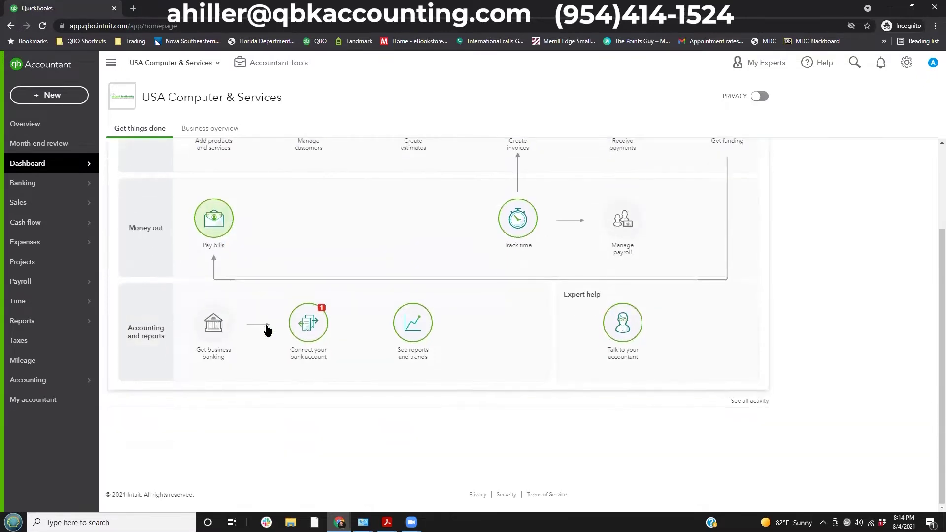
pyautogui.scroll(2, 477, 402)
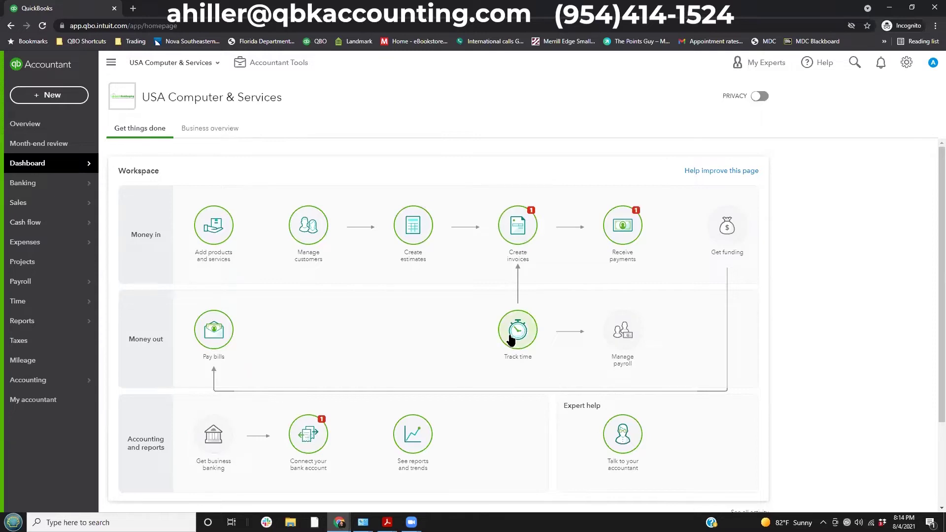
pyautogui.click(215, 328)
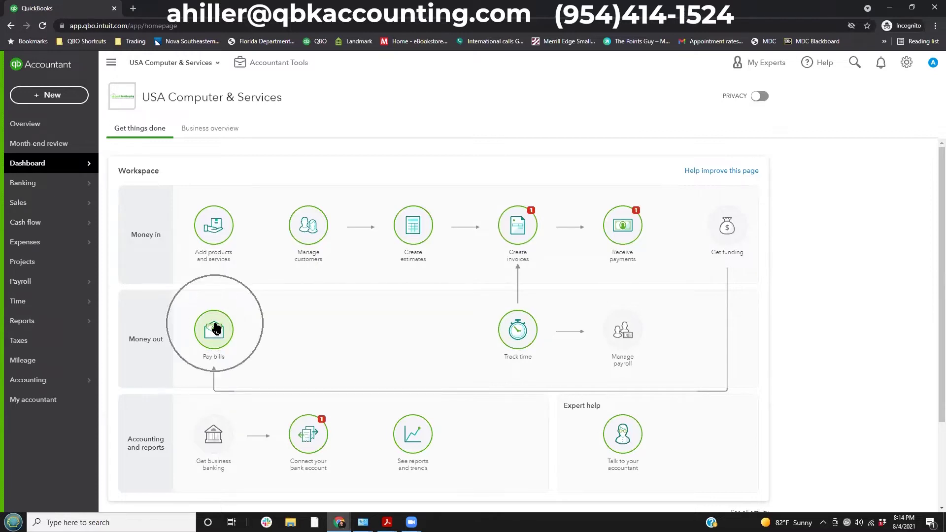
pyautogui.scroll(-2, 215, 328)
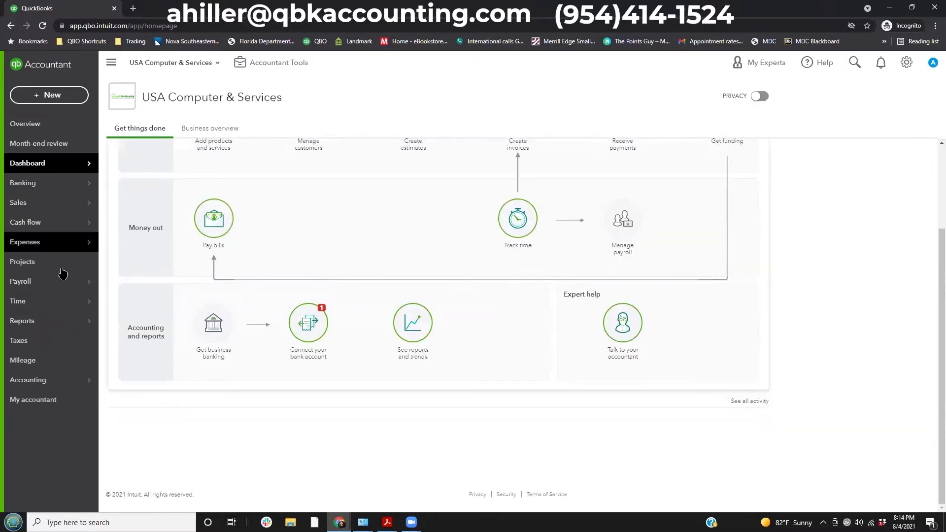
pyautogui.moveTo(67, 242)
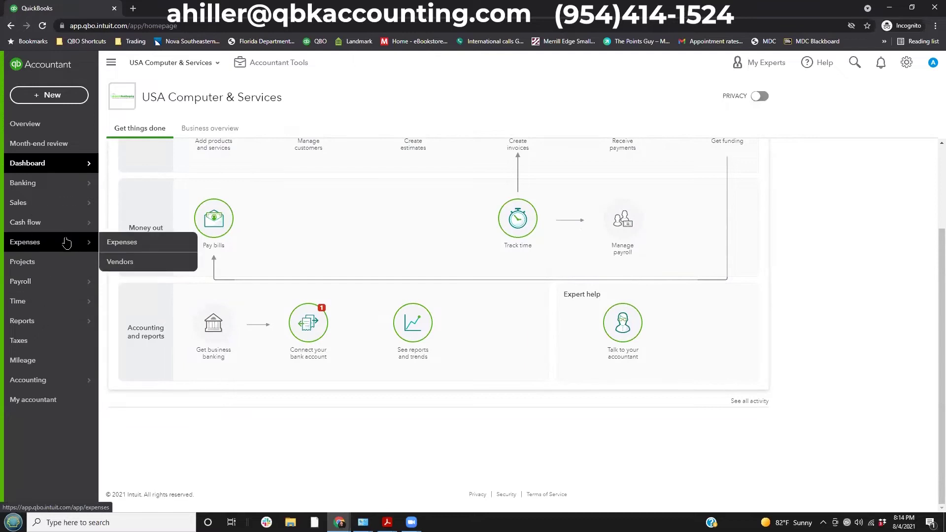
pyautogui.click(131, 262)
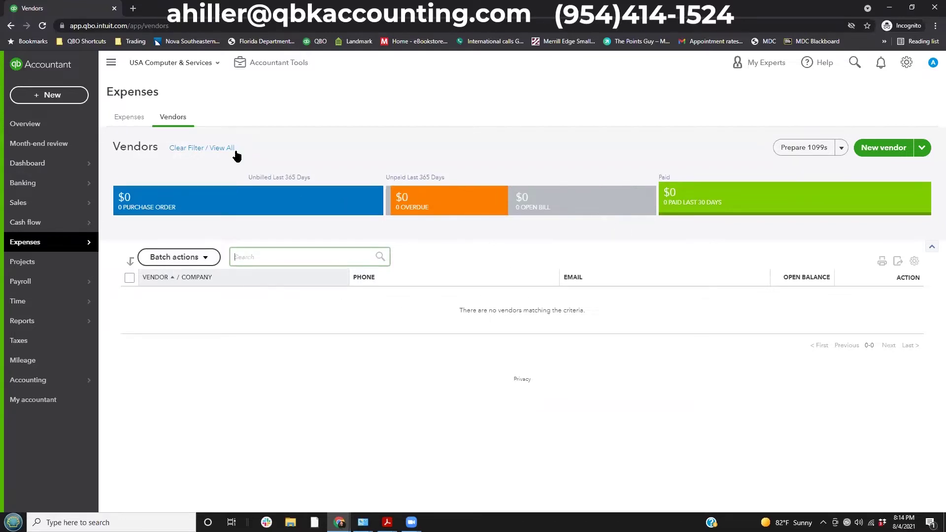
# Clear the vendor filter and create a purchase order from Dell Computers' Action menu.
pyautogui.click(222, 147)
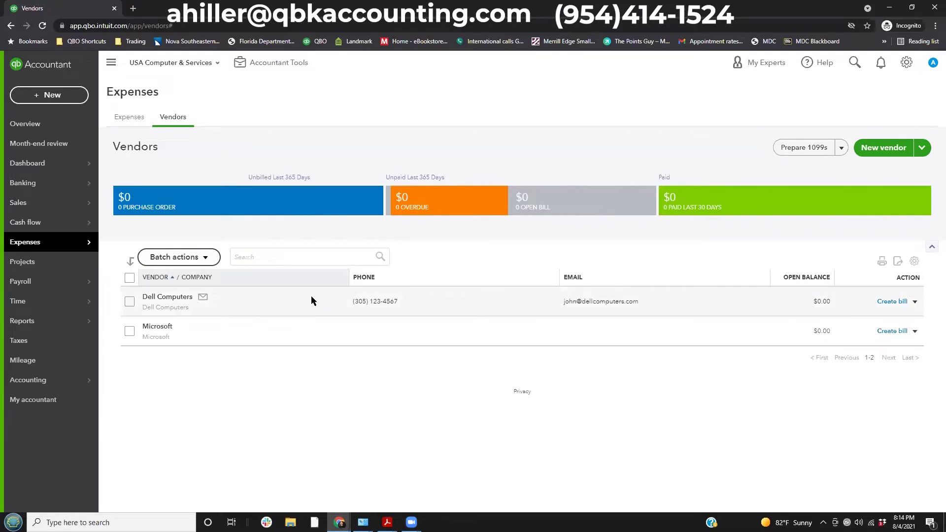
pyautogui.click(915, 301)
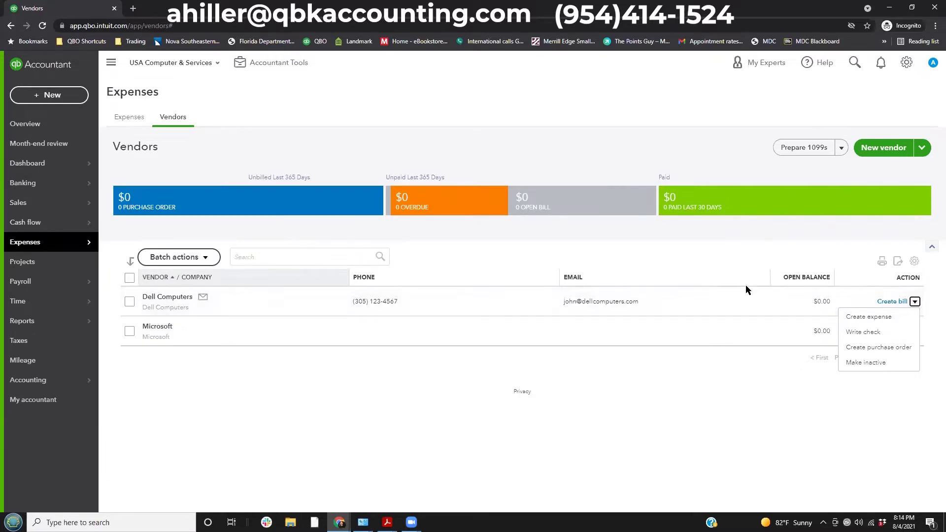
pyautogui.moveTo(883, 261); pyautogui.dragTo(921, 290)
pyautogui.press('Escape')
pyautogui.click(915, 302)
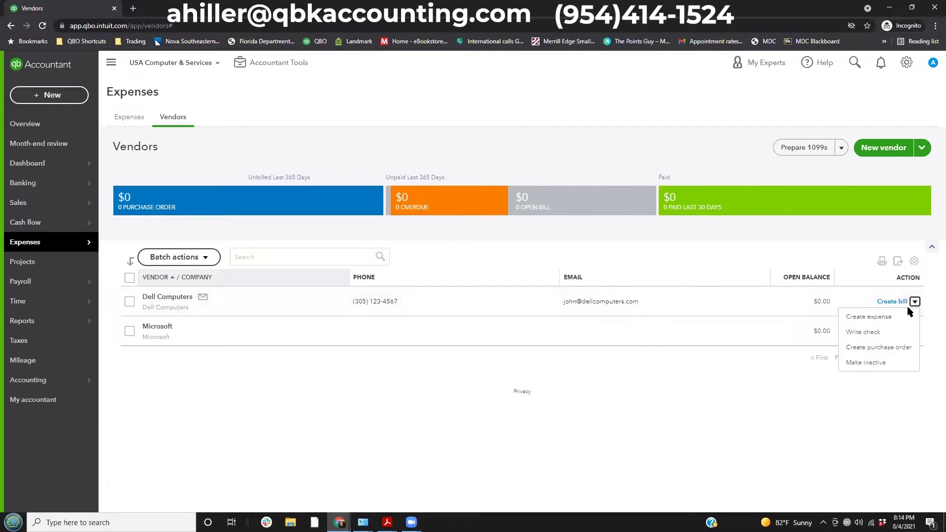
pyautogui.click(889, 348)
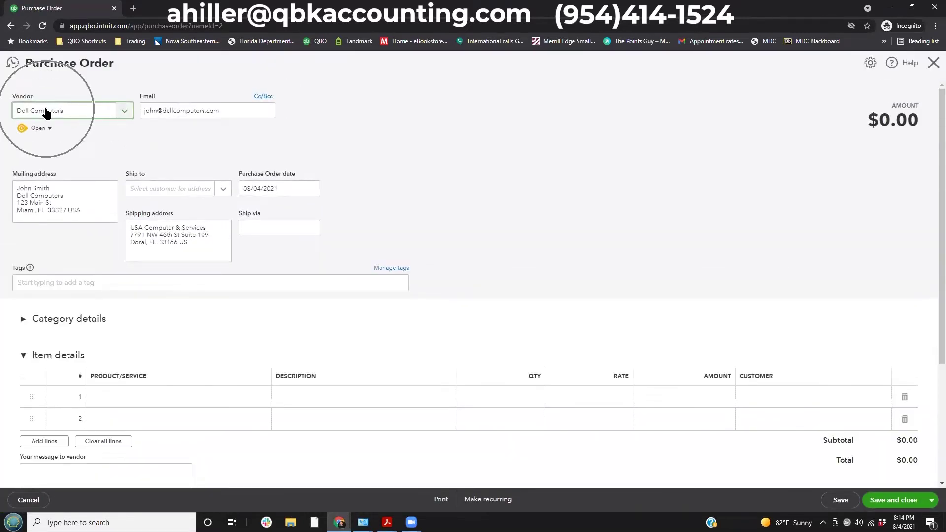
# Discard the blank purchase order and start a new one from Dell Computers' New transaction menu.
pyautogui.click(934, 63)
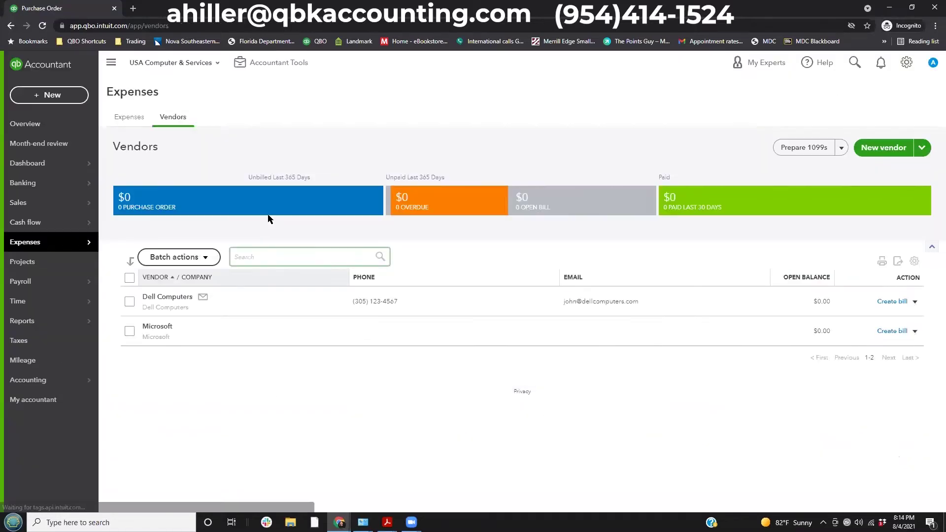
pyautogui.click(49, 97)
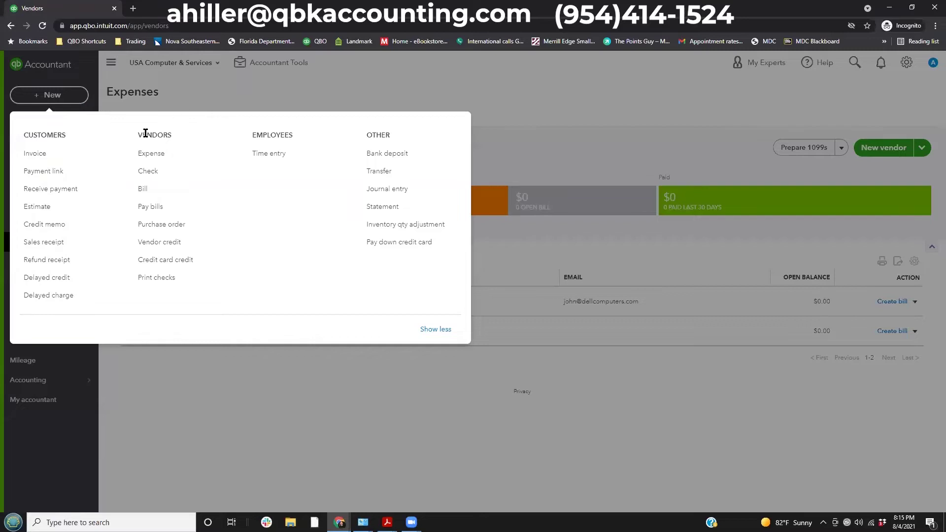
pyautogui.click(153, 225)
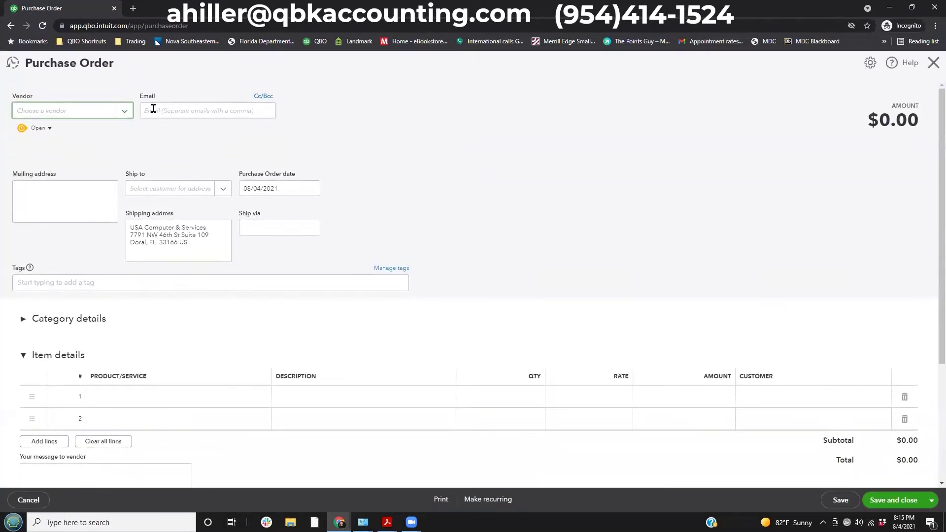
pyautogui.click(123, 113)
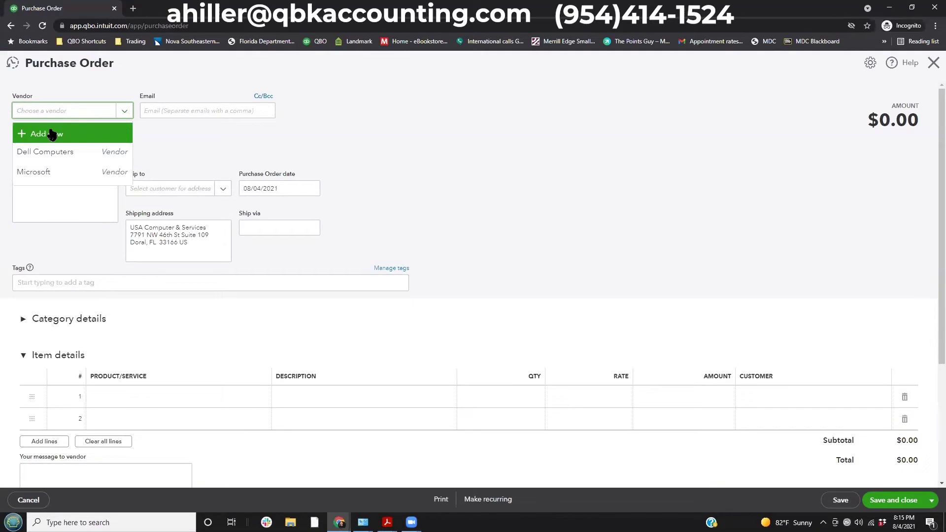
pyautogui.click(541, 216)
pyautogui.click(934, 62)
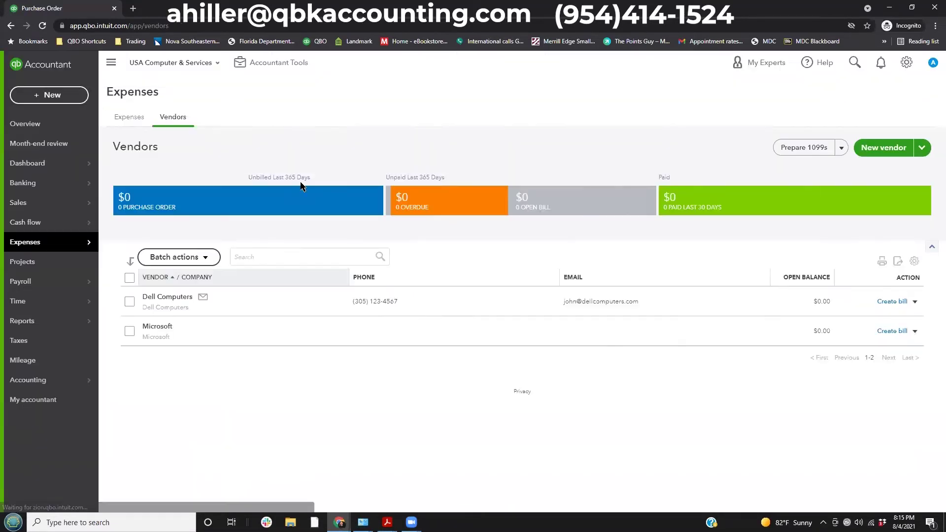
pyautogui.click(173, 296)
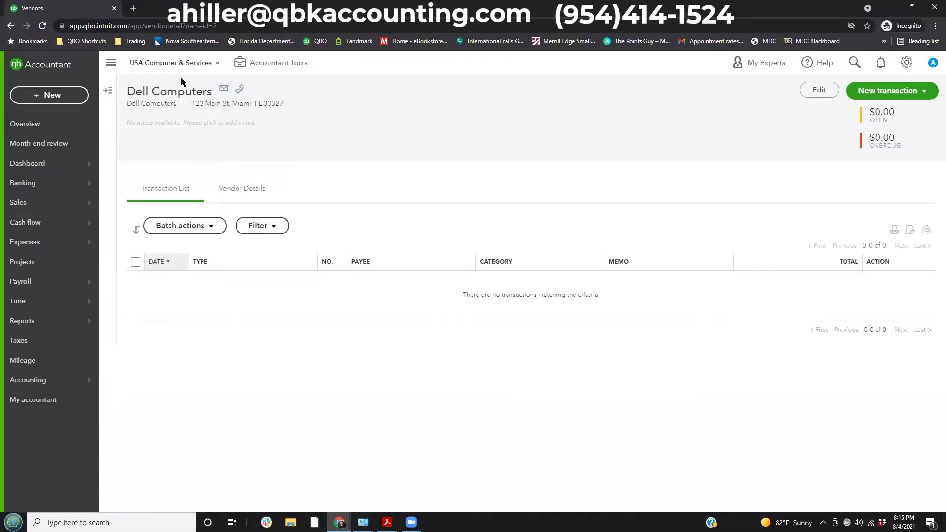
pyautogui.click(917, 94)
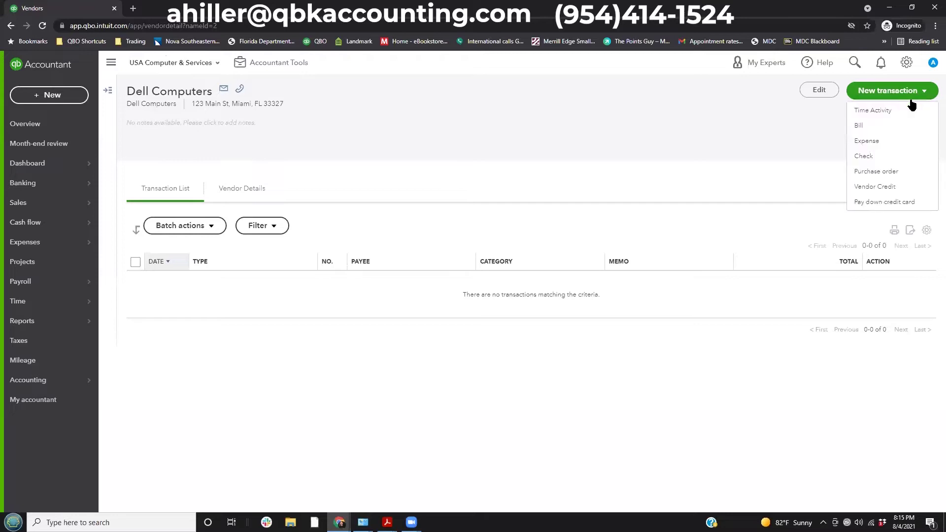
pyautogui.click(875, 173)
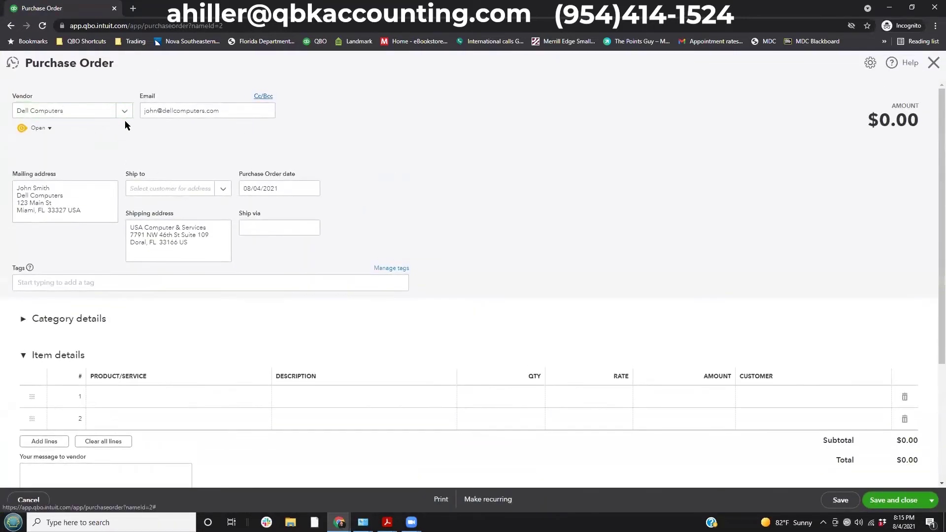
pyautogui.press('Tab')
pyautogui.click(74, 192)
pyautogui.press('Tab')
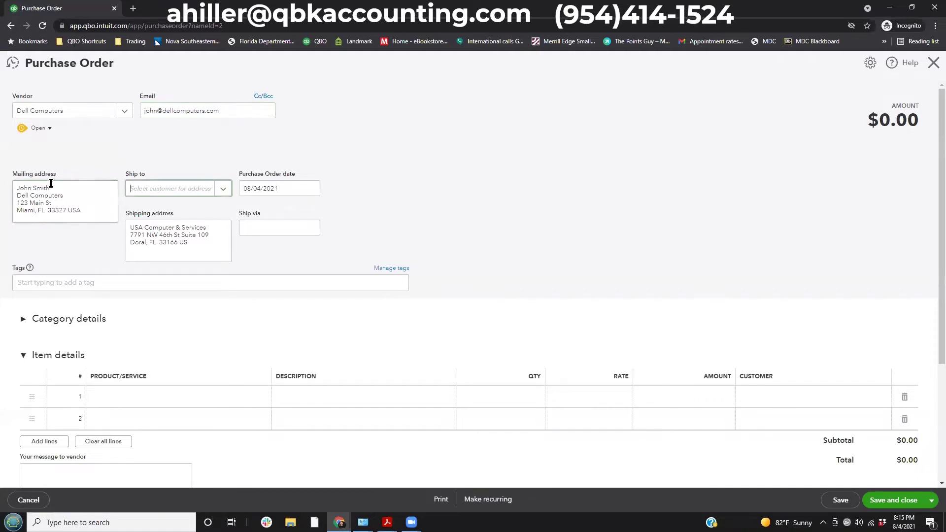
pyautogui.click(223, 189)
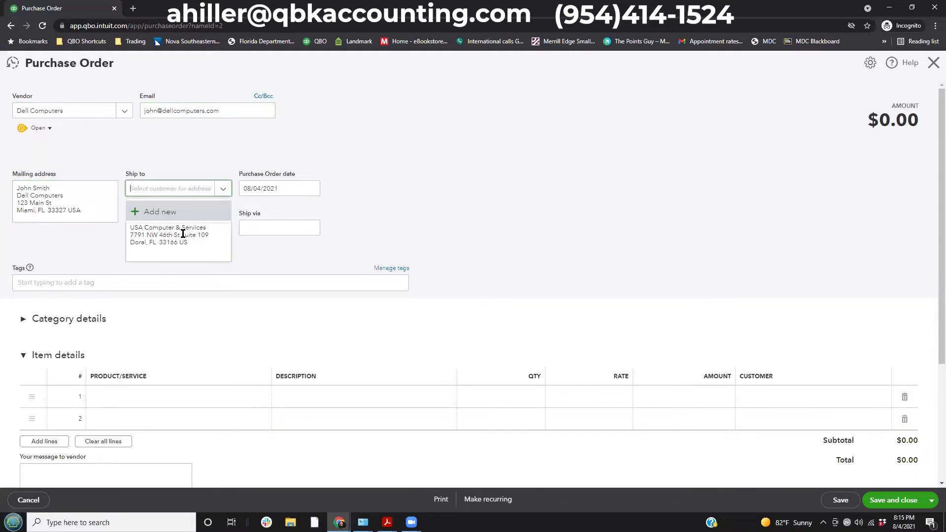
pyautogui.click(166, 241)
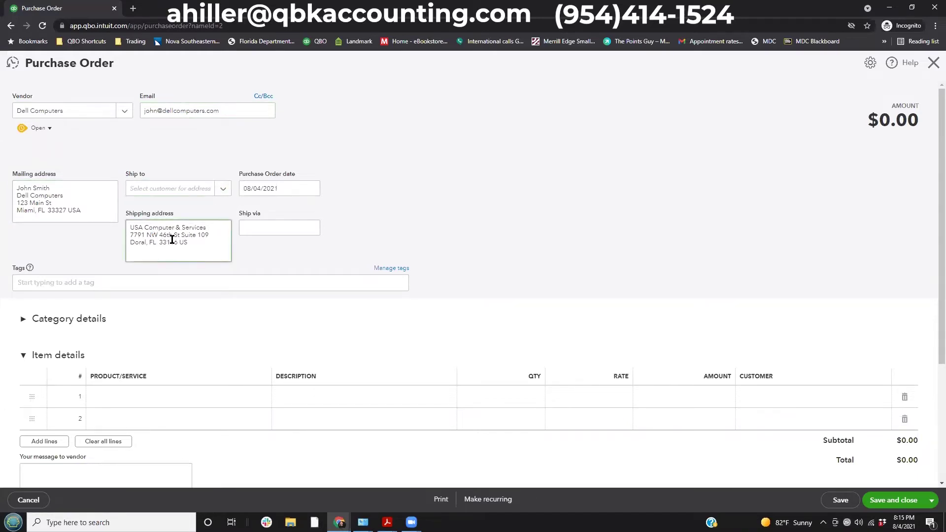
pyautogui.click(223, 190)
pyautogui.click(223, 189)
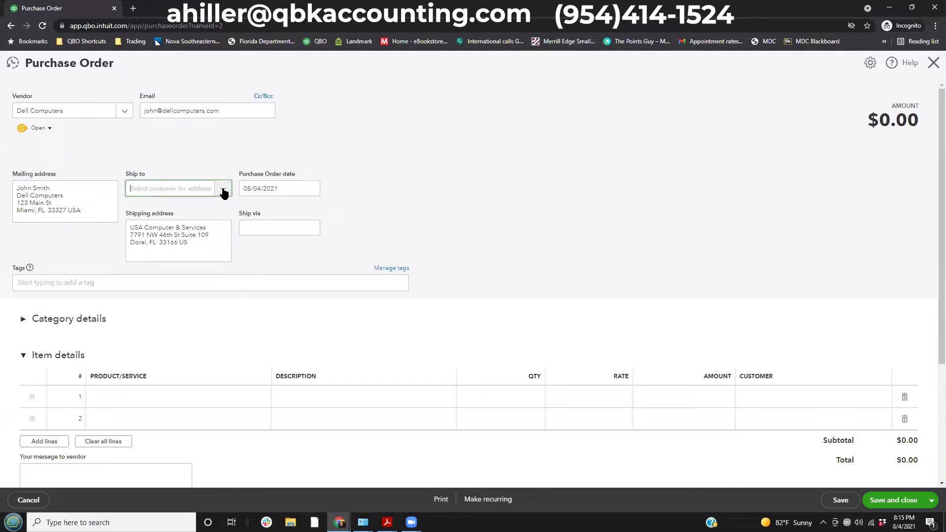
pyautogui.moveTo(198, 254); pyautogui.dragTo(125, 226)
pyautogui.click(189, 253)
pyautogui.moveTo(288, 184); pyautogui.dragTo(226, 186)
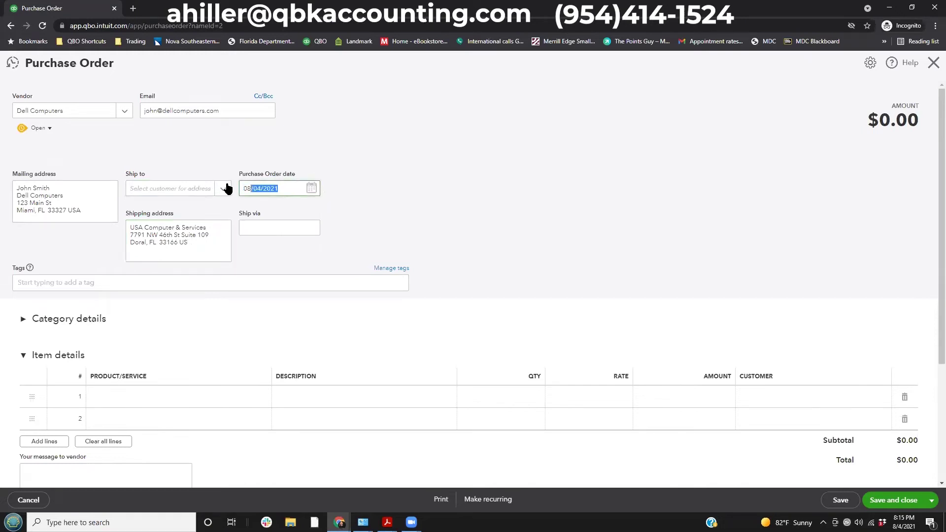
pyautogui.click(311, 188)
pyautogui.click(389, 159)
pyautogui.click(272, 223)
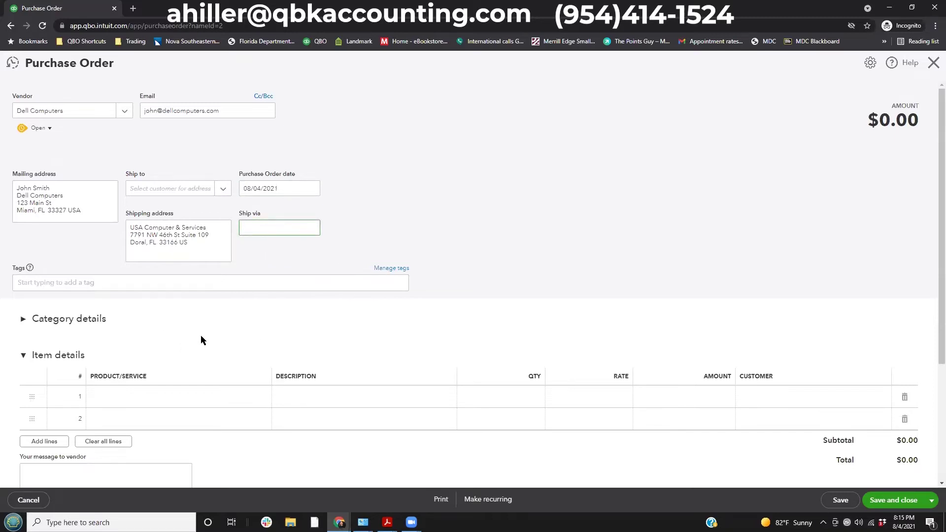
pyautogui.click(74, 320)
pyautogui.scroll(-2, 168, 367)
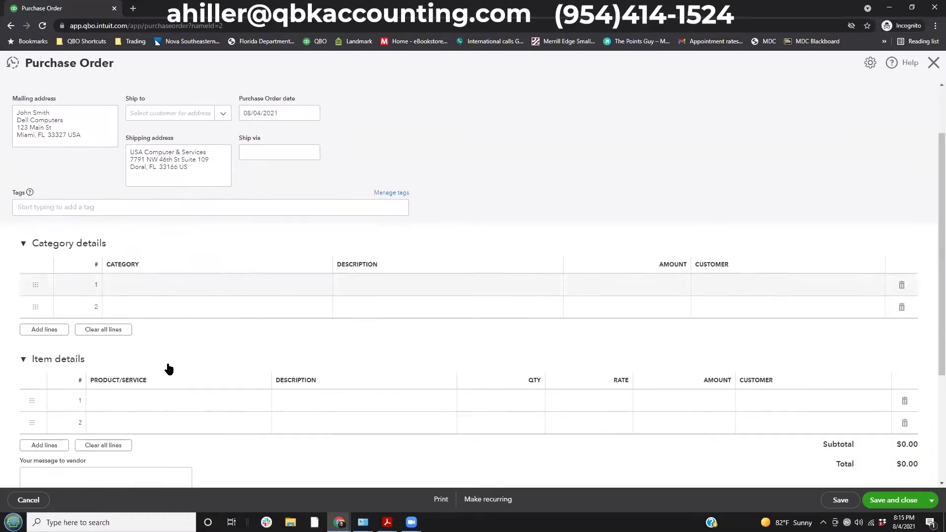
pyautogui.click(23, 221)
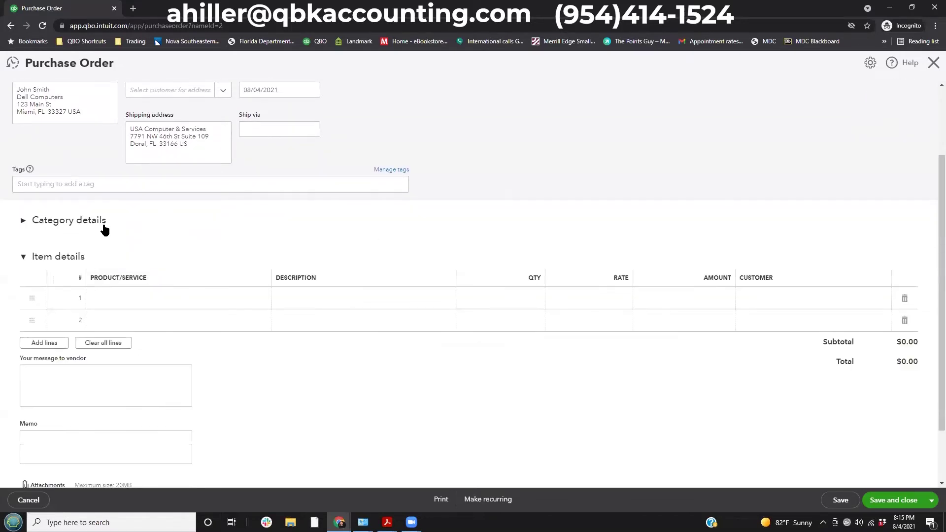
pyautogui.click(134, 298)
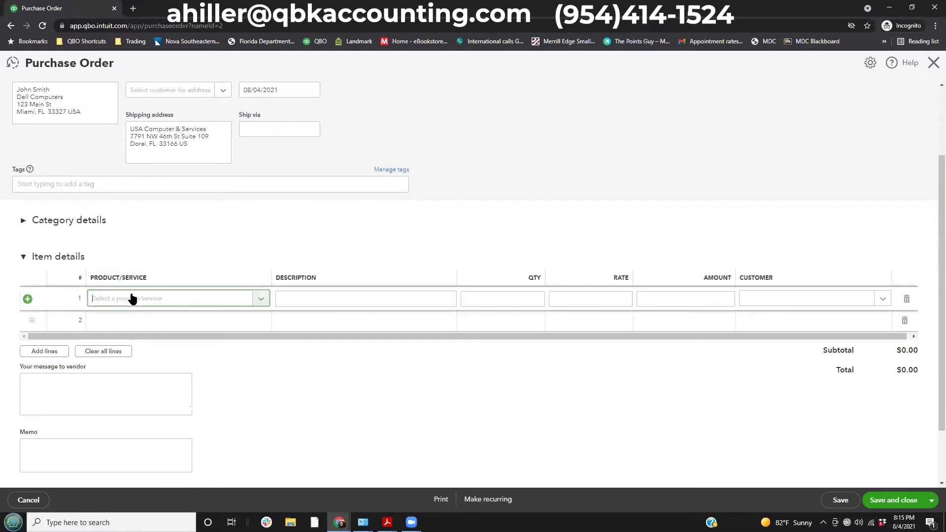
# Put Laptop Dell DE3456 on item line 1 of the purchase order.
pyautogui.click(64, 221)
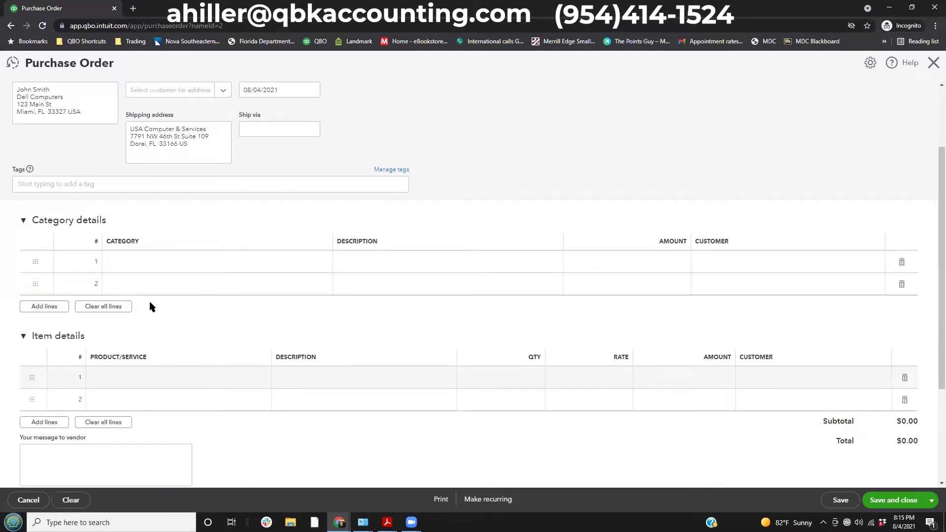
pyautogui.click(70, 336)
pyautogui.click(83, 340)
pyautogui.click(63, 222)
pyautogui.scroll(-1, 130, 330)
pyautogui.click(123, 249)
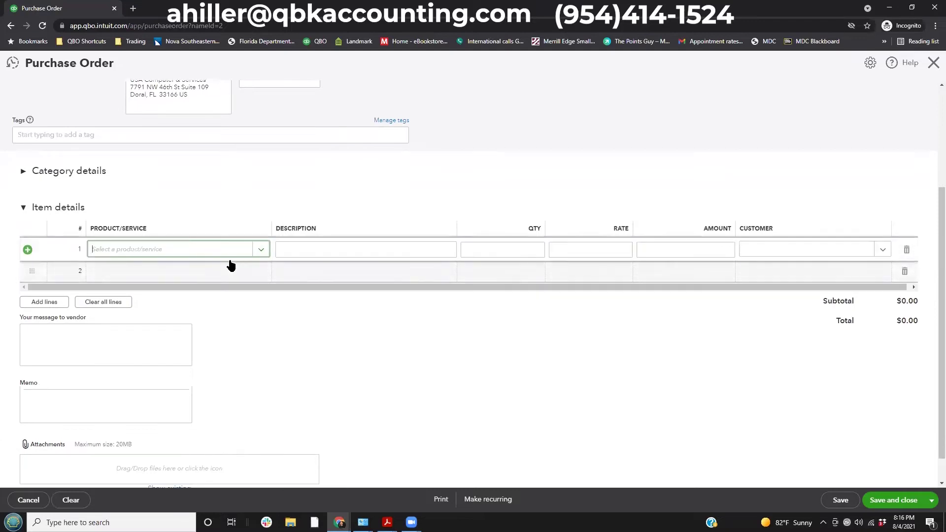
pyautogui.click(261, 249)
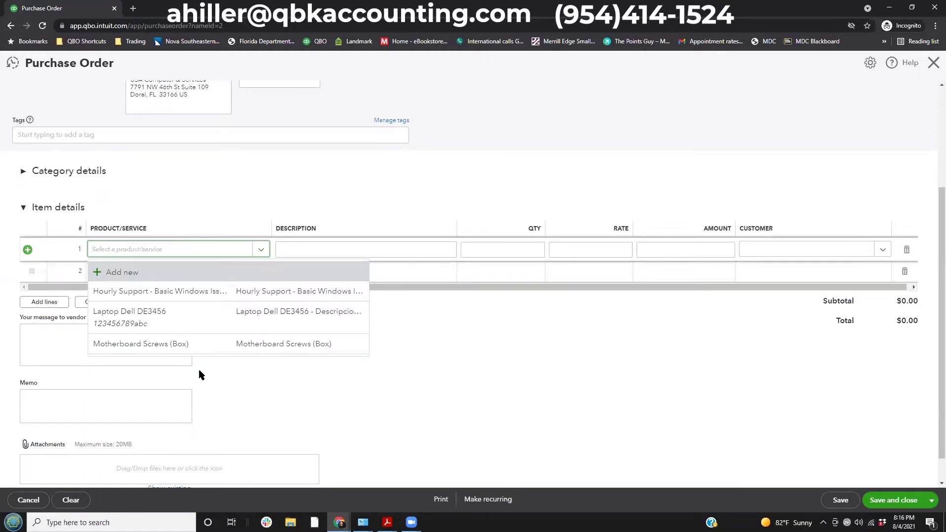
pyautogui.click(174, 319)
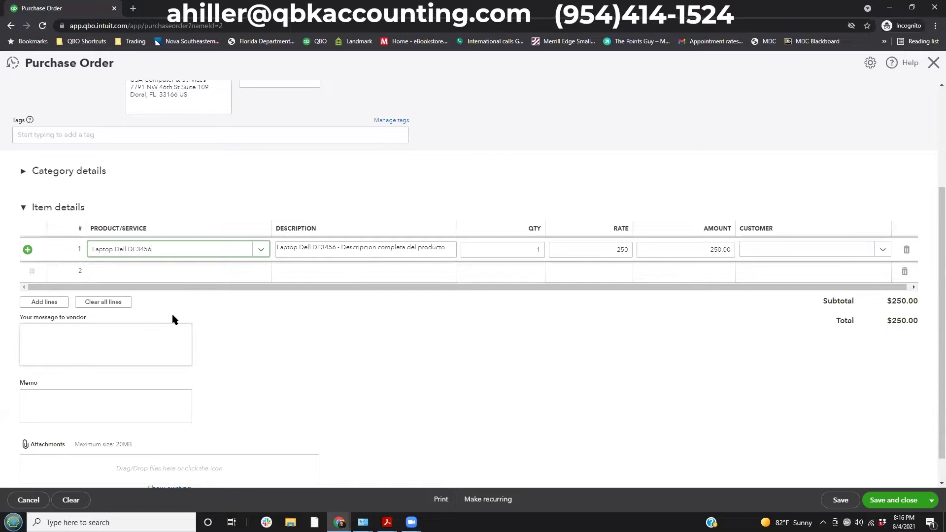
pyautogui.press('Tab')
pyautogui.moveTo(446, 247); pyautogui.dragTo(450, 248)
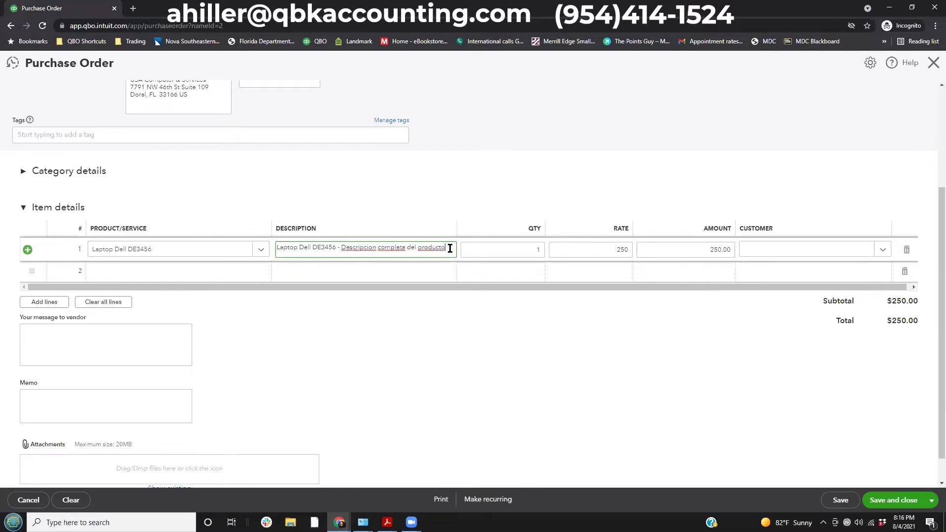
pyautogui.click(169, 250)
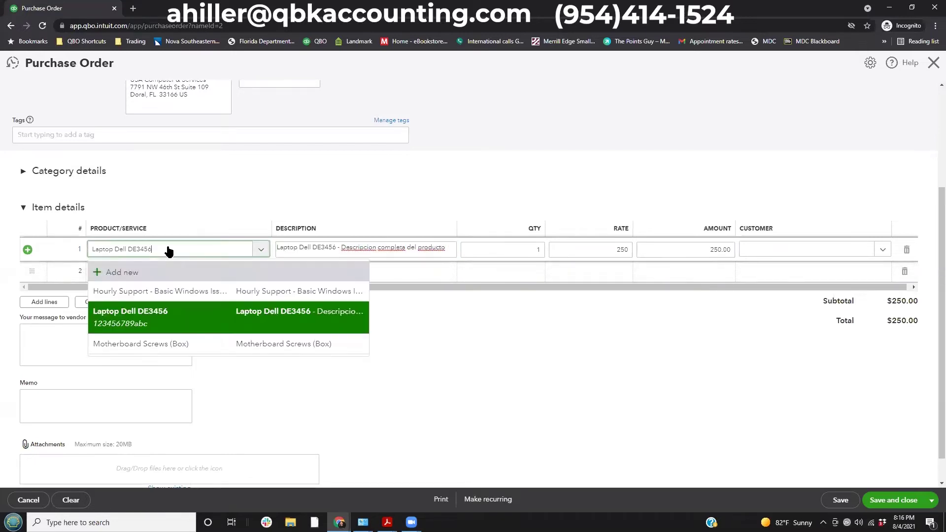
pyautogui.click(169, 250)
pyautogui.click(429, 248)
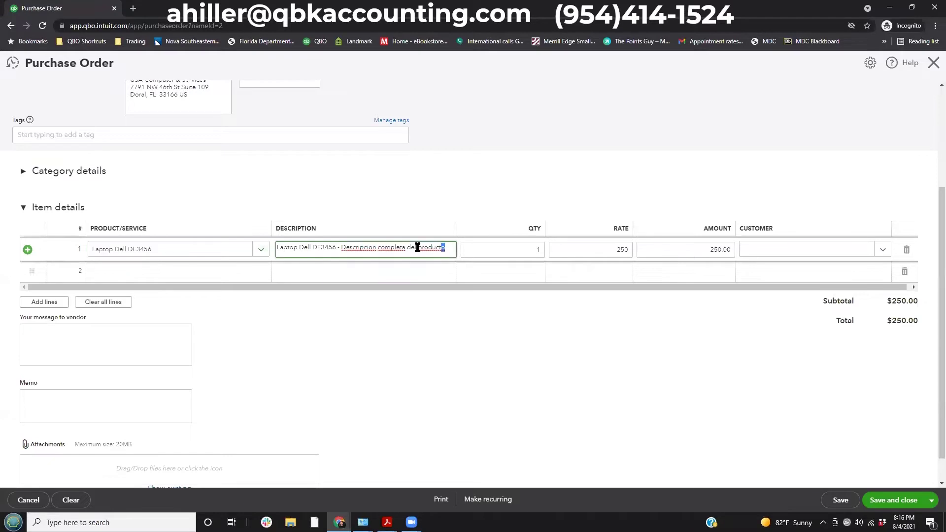
pyautogui.moveTo(449, 248); pyautogui.dragTo(194, 247)
# Set line 1 to quantity 25 at rate 250, totalling $6,250.00.
pyautogui.click(509, 249)
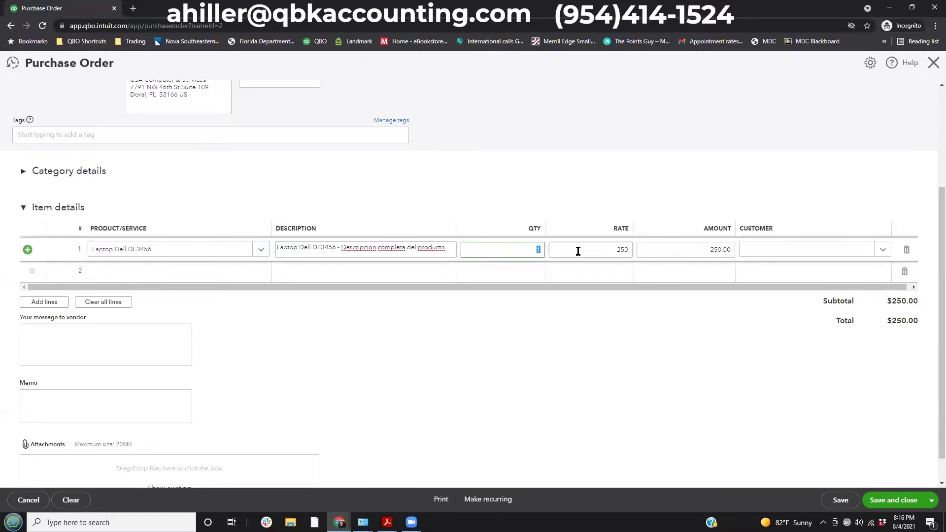
pyautogui.click(578, 251)
pyautogui.press('Tab')
pyautogui.press('Tab')
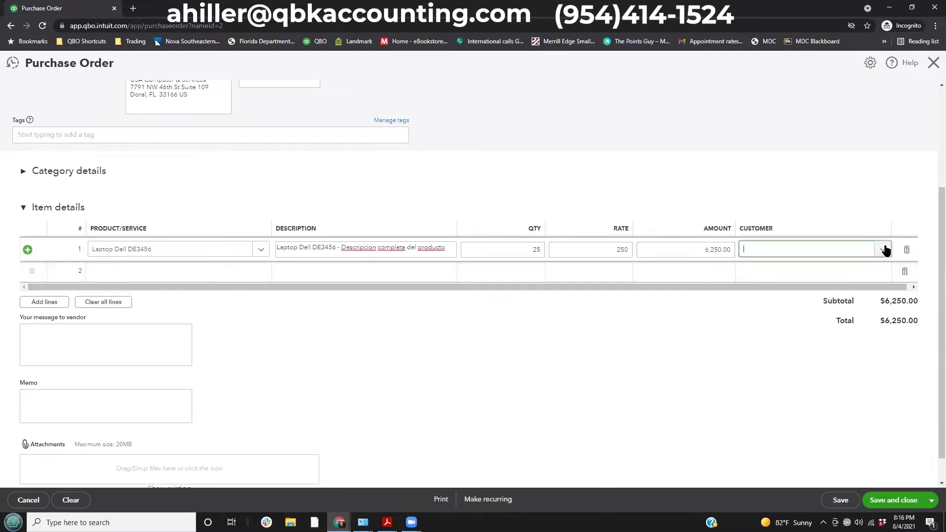
pyautogui.click(884, 249)
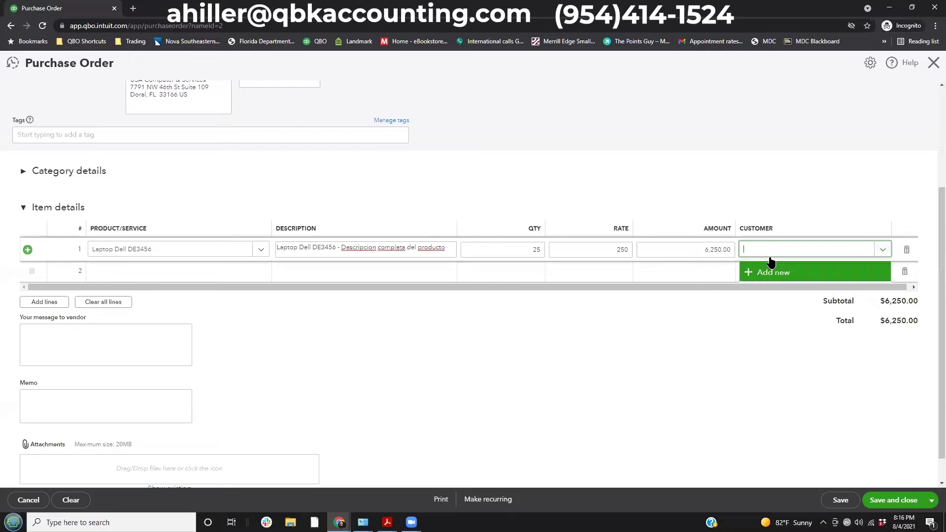
pyautogui.click(710, 428)
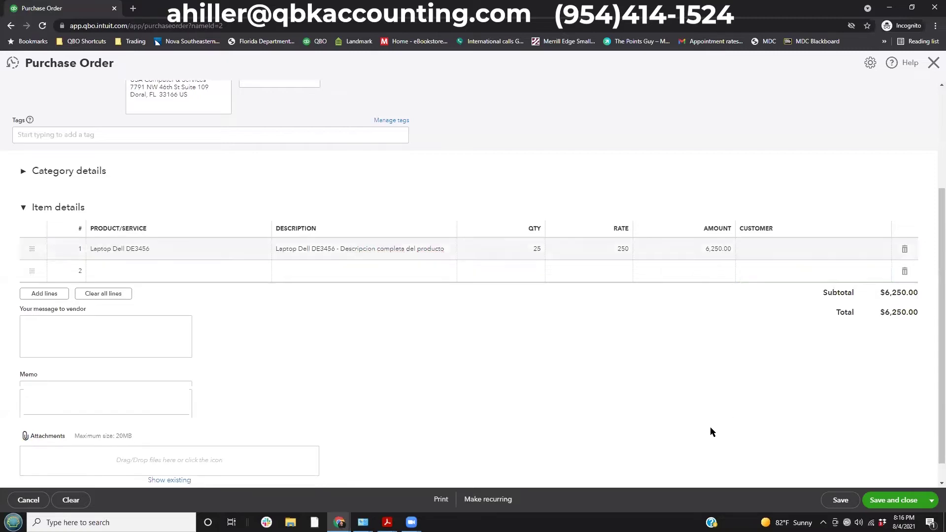
# Check the message and memo fields, then view the other save options.
pyautogui.click(33, 317)
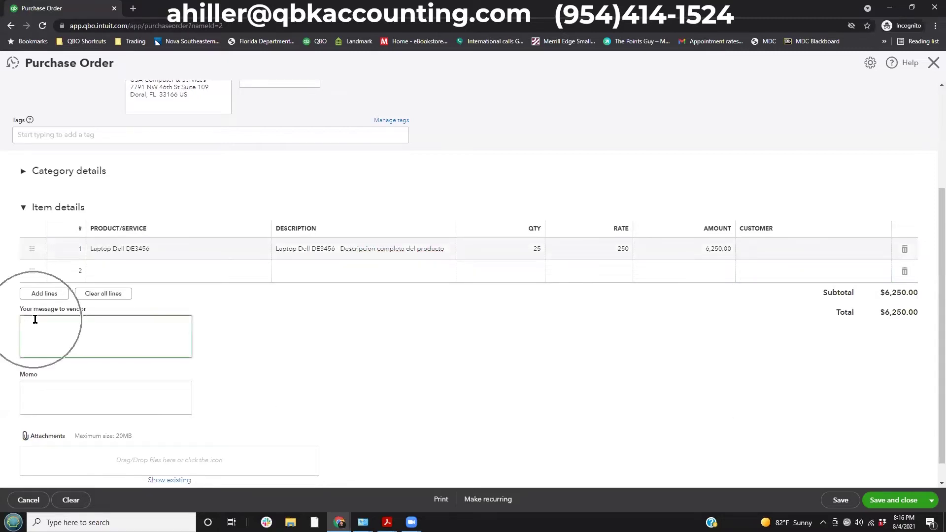
pyautogui.click(64, 389)
pyautogui.click(158, 466)
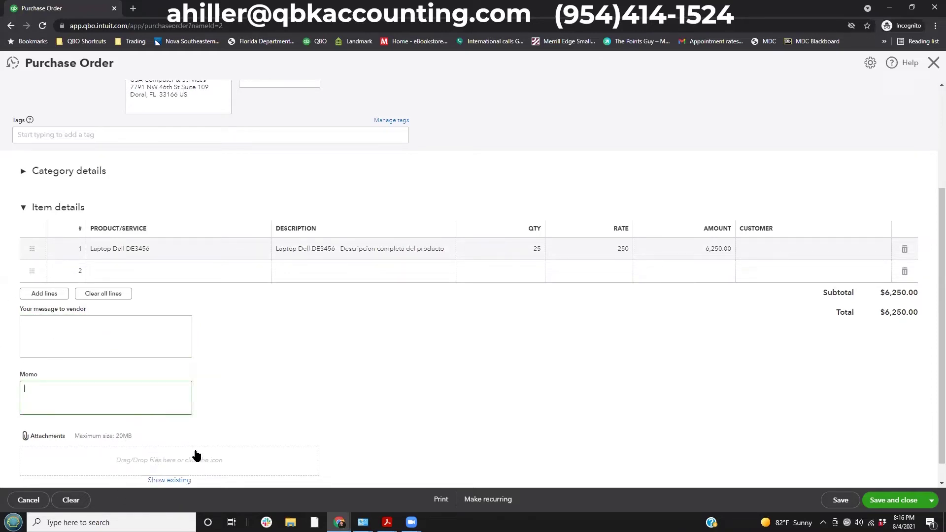
pyautogui.scroll(3, 440, 384)
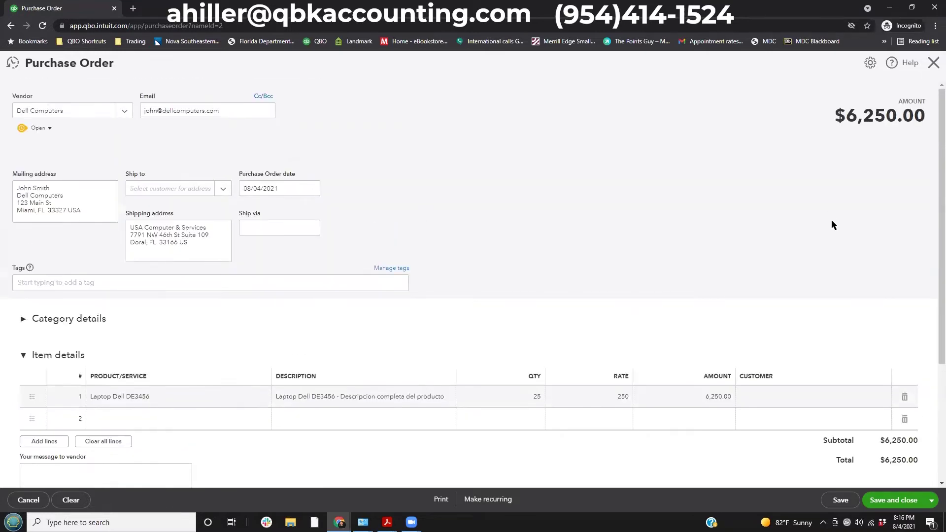
pyautogui.click(903, 500)
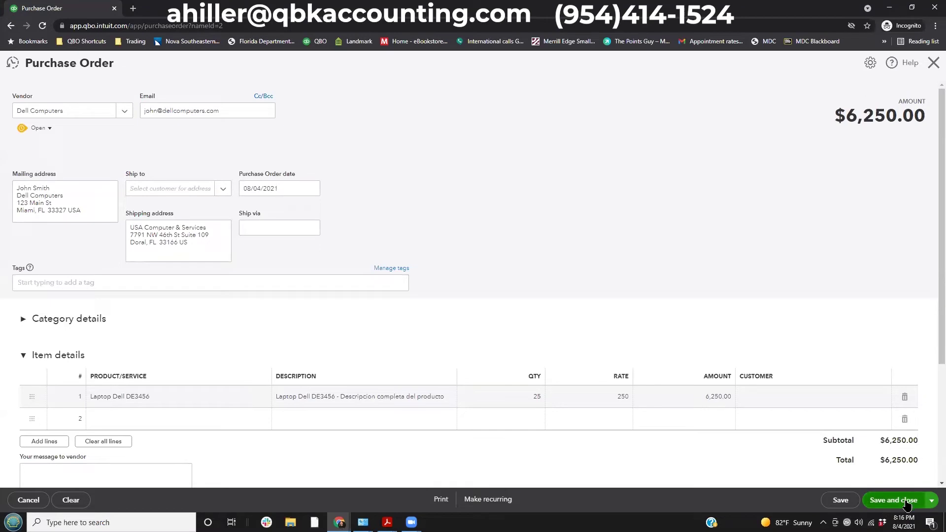
pyautogui.click(932, 500)
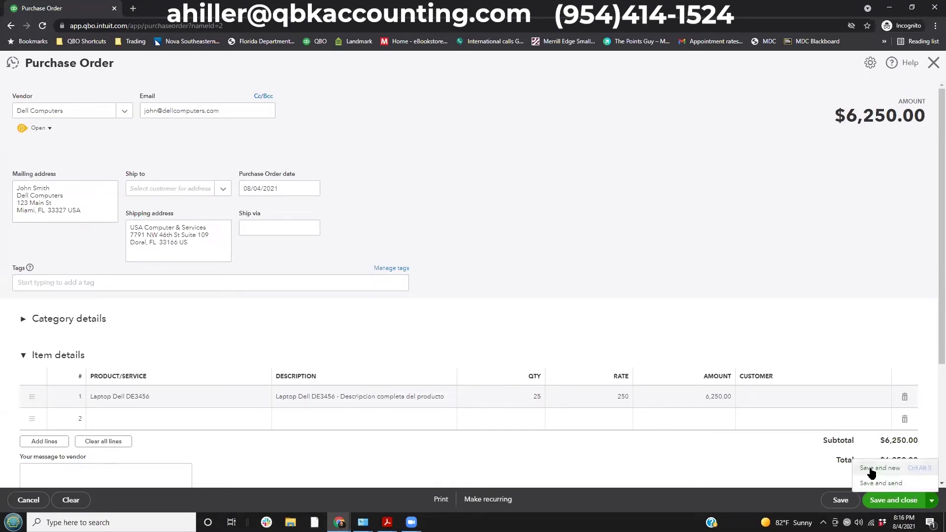
# Save purchase order 1001 ($6,250.00) with Save and send, and email it to Dell Computers.
pyautogui.click(896, 484)
pyautogui.click(894, 500)
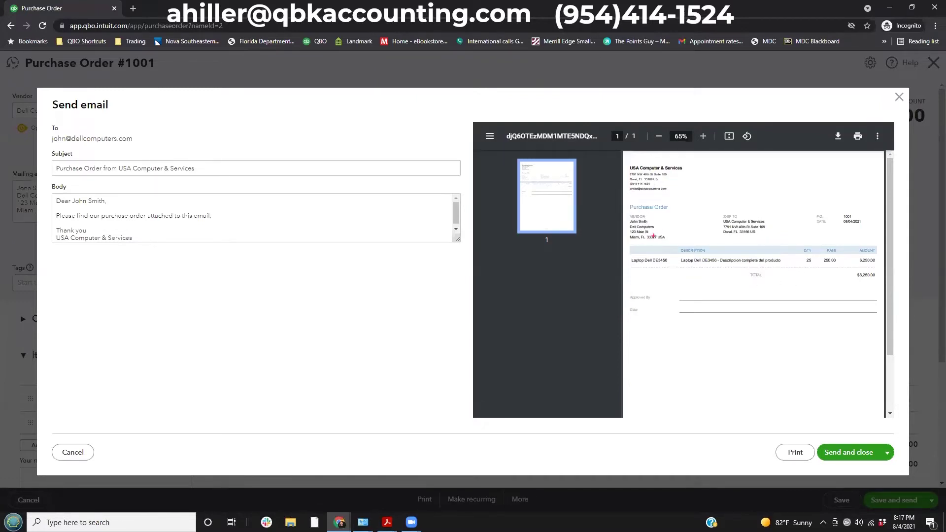
pyautogui.moveTo(663, 244)
pyautogui.mouseDown()
pyautogui.moveTo(875, 272)
pyautogui.moveTo(882, 283)
pyautogui.mouseUp()
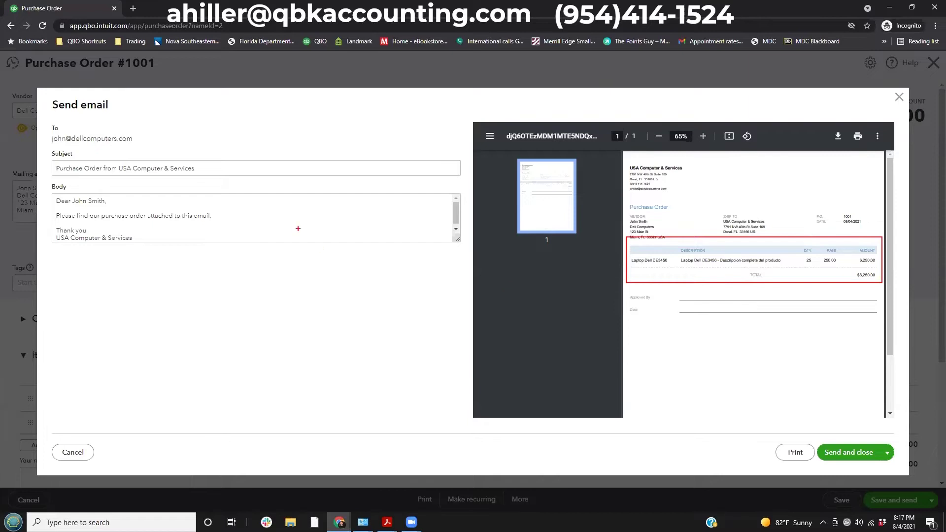
pyautogui.moveTo(37, 143)
pyautogui.mouseDown()
pyautogui.moveTo(73, 187)
pyautogui.moveTo(370, 281)
pyautogui.moveTo(465, 278)
pyautogui.mouseUp()
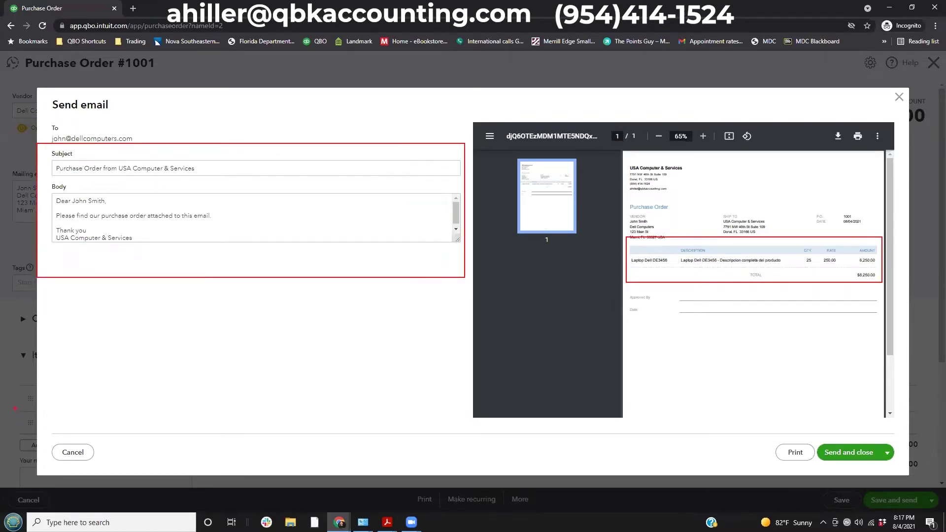
pyautogui.press('Escape')
pyautogui.click(848, 452)
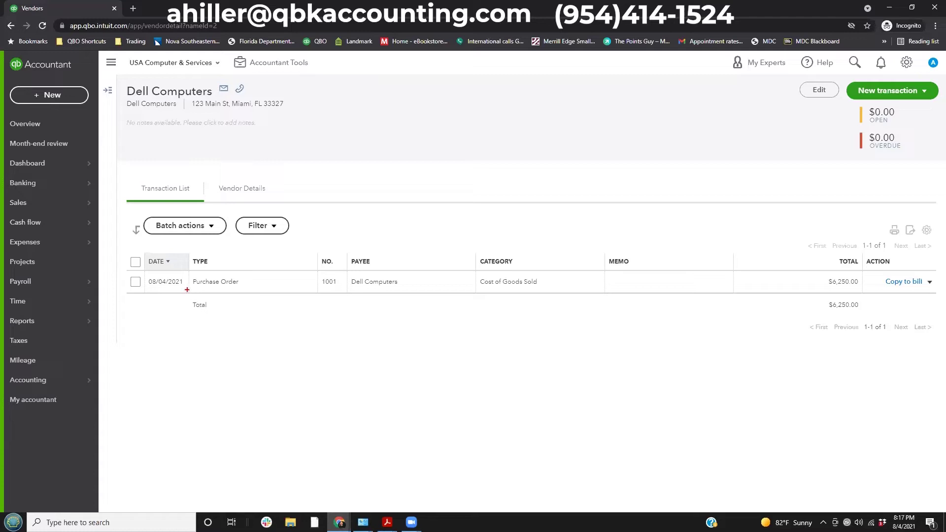
# Open Products and Services and check that Laptop Dell DE3456 shows 0 on hand.
pyautogui.moveTo(186, 270); pyautogui.dragTo(273, 295)
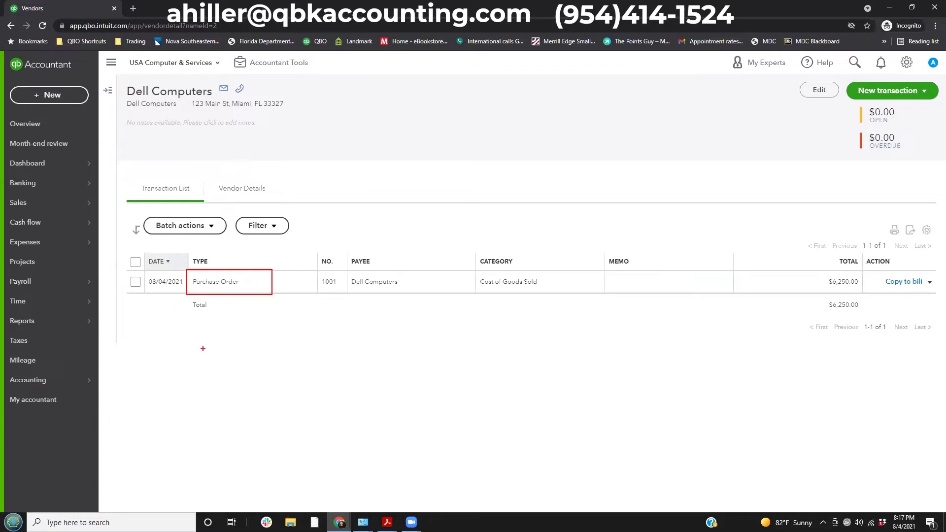
pyautogui.press('Escape')
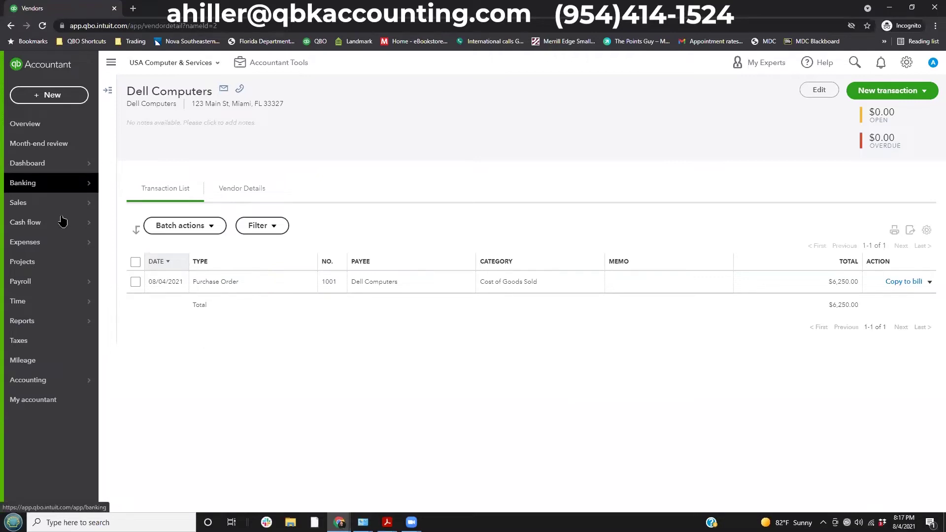
pyautogui.moveTo(69, 203)
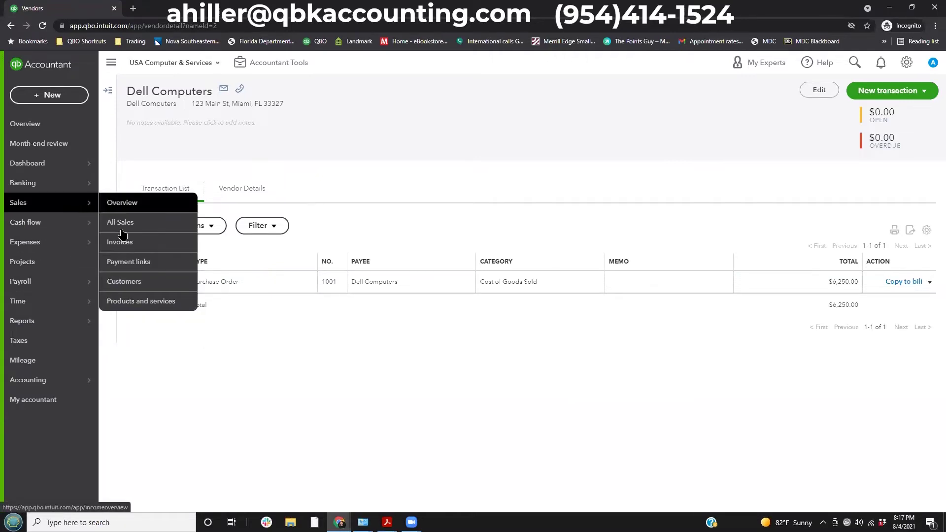
pyautogui.click(122, 300)
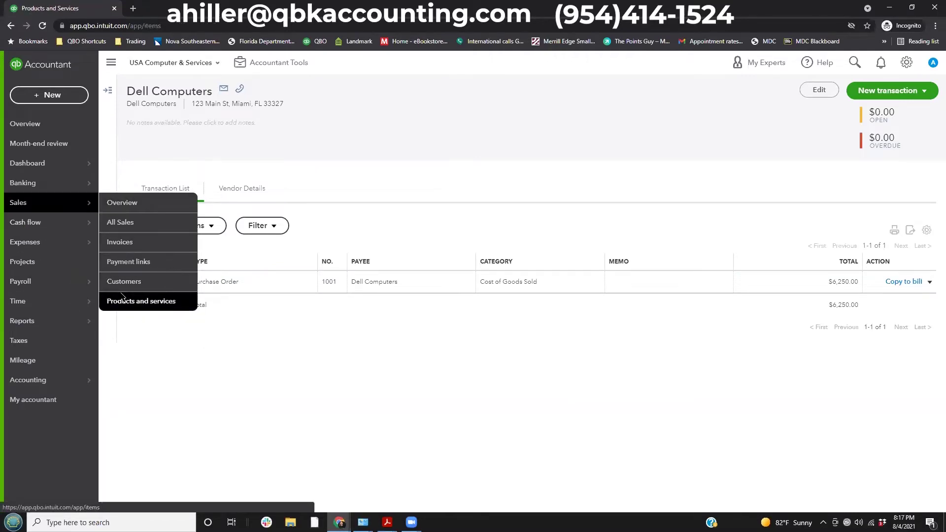
pyautogui.scroll(-2, 635, 347)
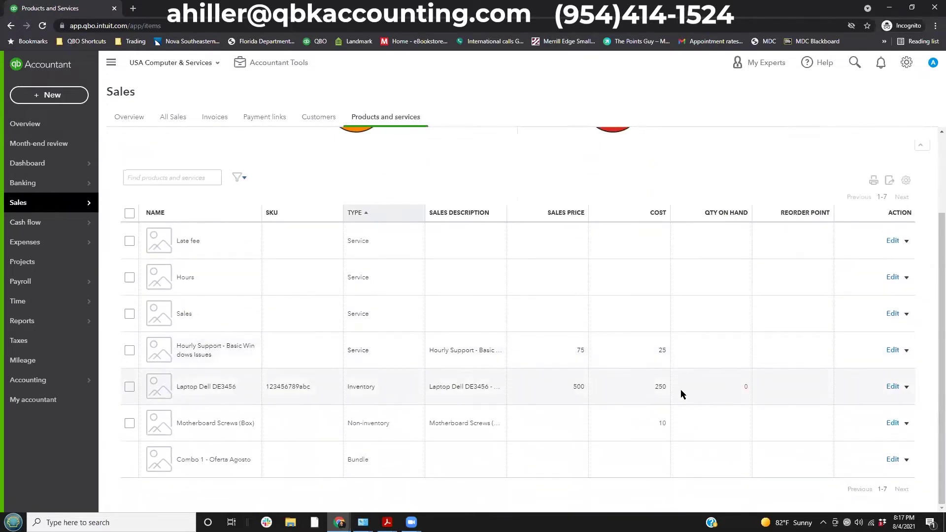
pyautogui.moveTo(730, 372); pyautogui.dragTo(759, 397)
pyautogui.press('Escape')
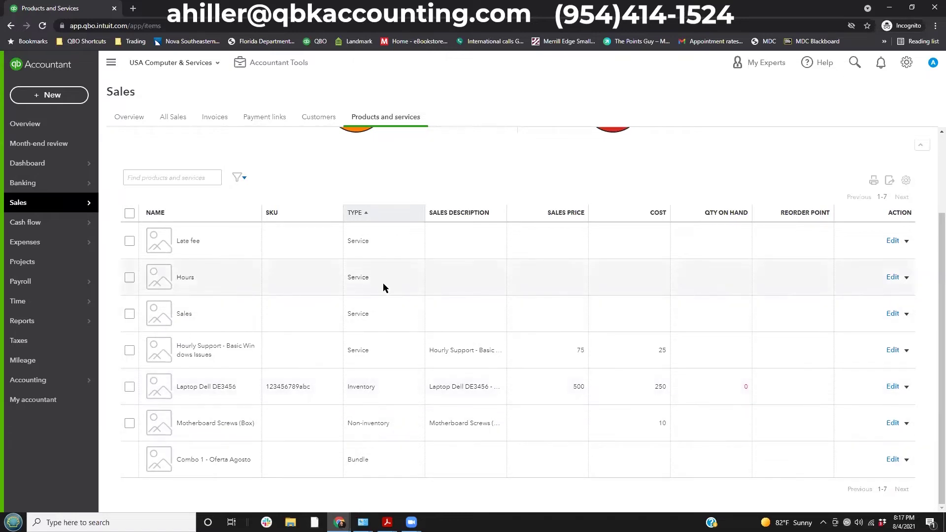
# Filter Vendors to purchase orders and open Dell Computers' purchase order 1001.
pyautogui.moveTo(49, 250)
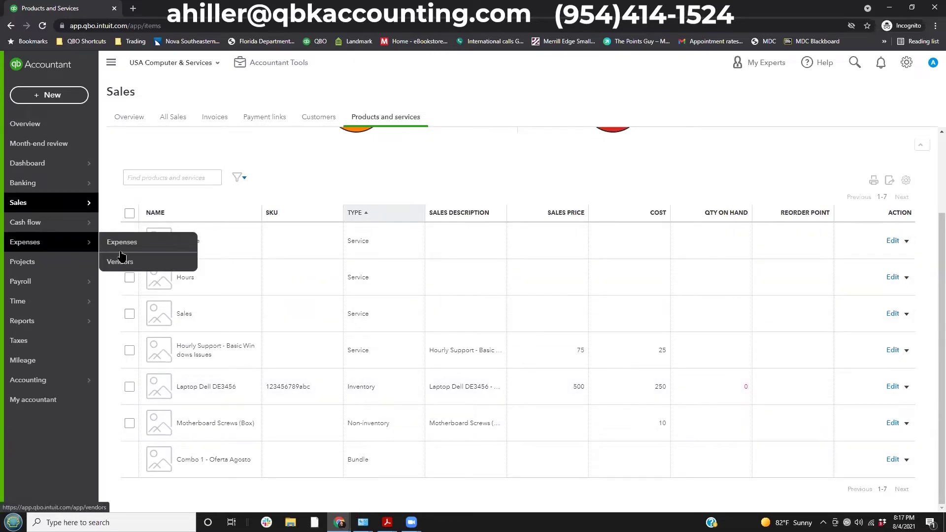
pyautogui.click(123, 261)
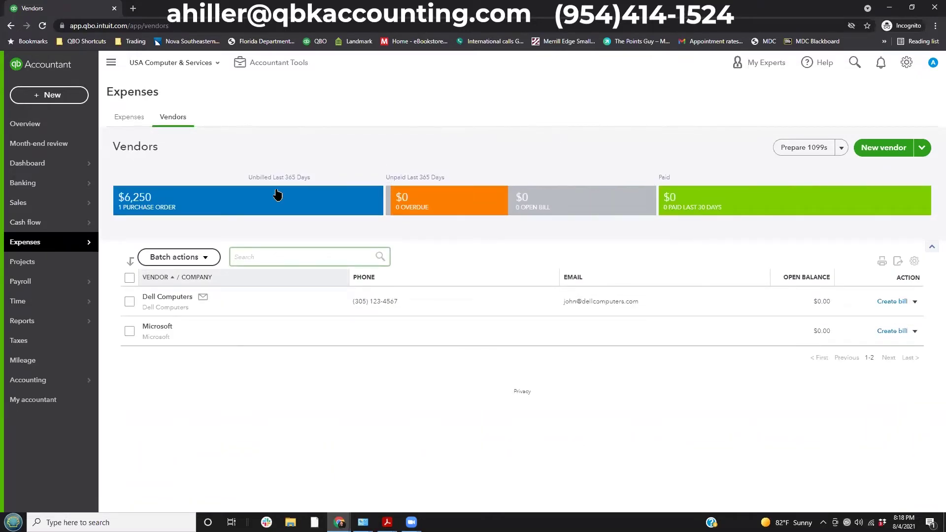
pyautogui.click(180, 208)
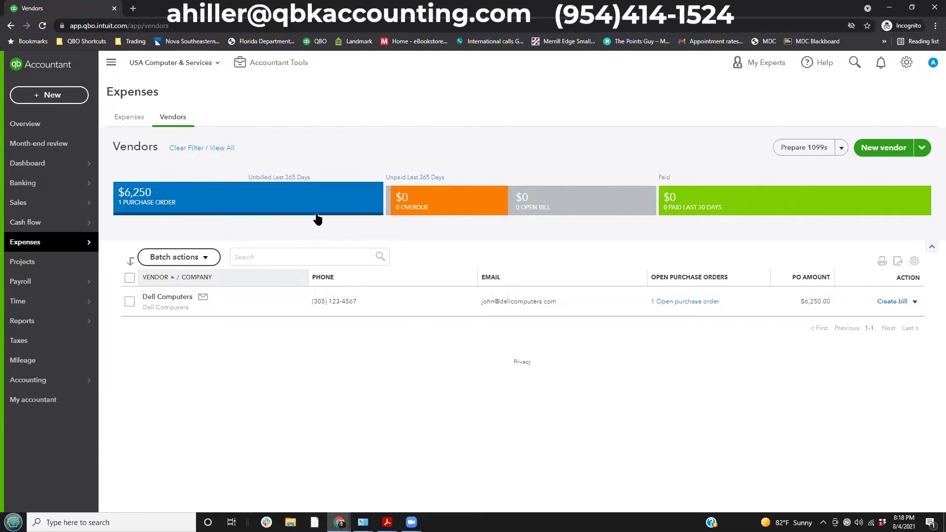
pyautogui.click(674, 303)
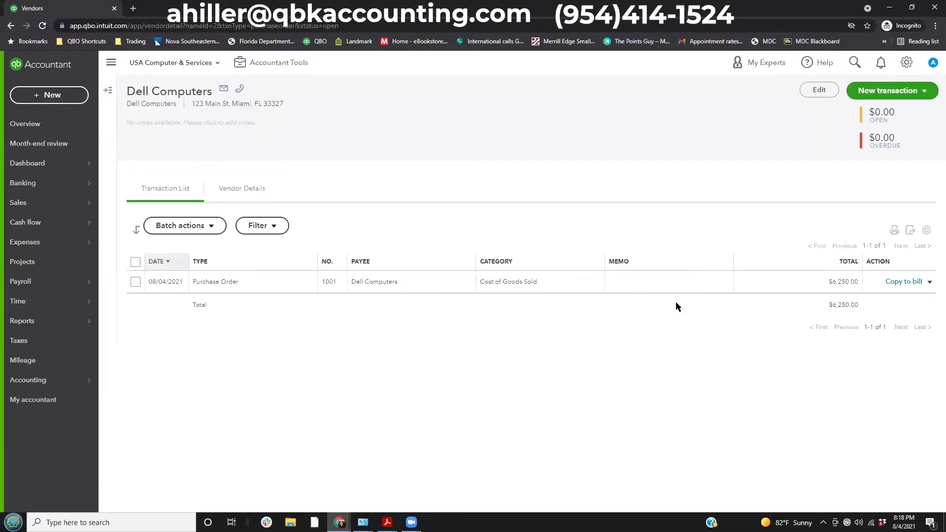
pyautogui.click(228, 284)
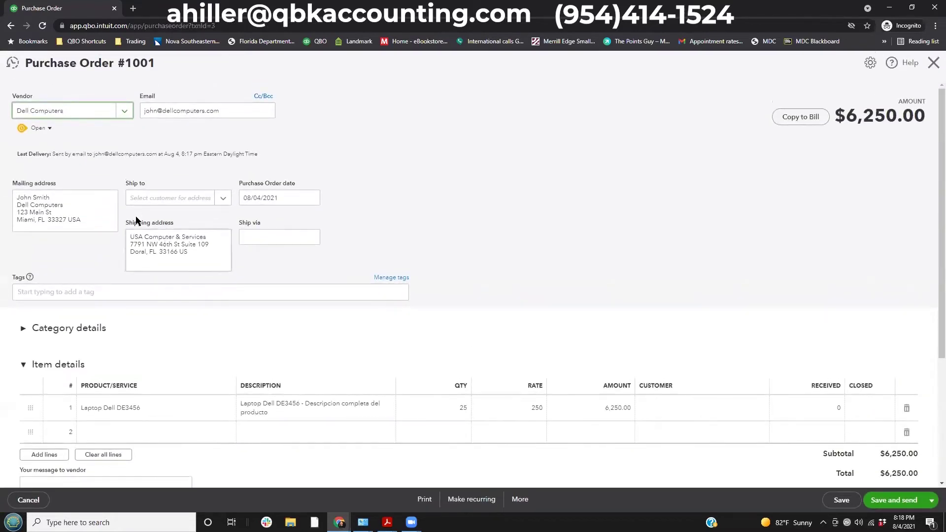
# Review purchase order 1001's status options, leaving it Open.
pyautogui.click(49, 128)
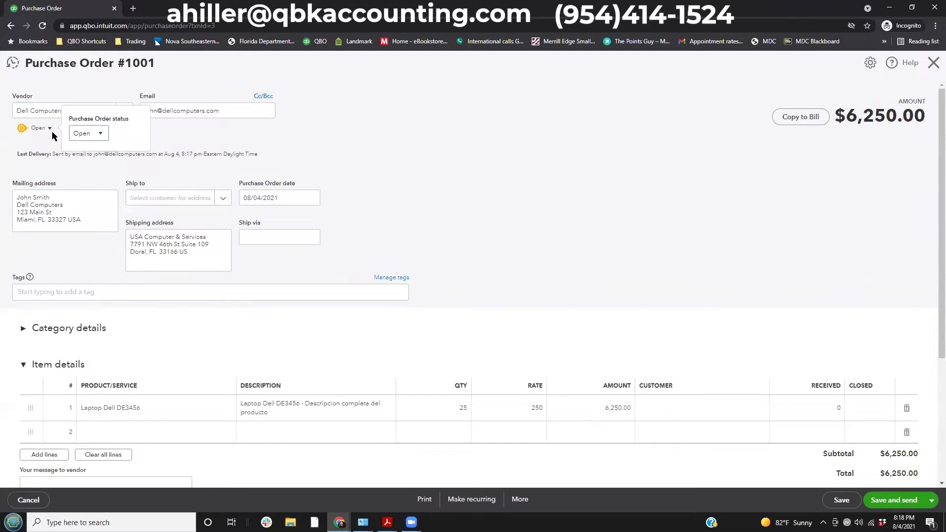
pyautogui.click(100, 134)
pyautogui.click(448, 126)
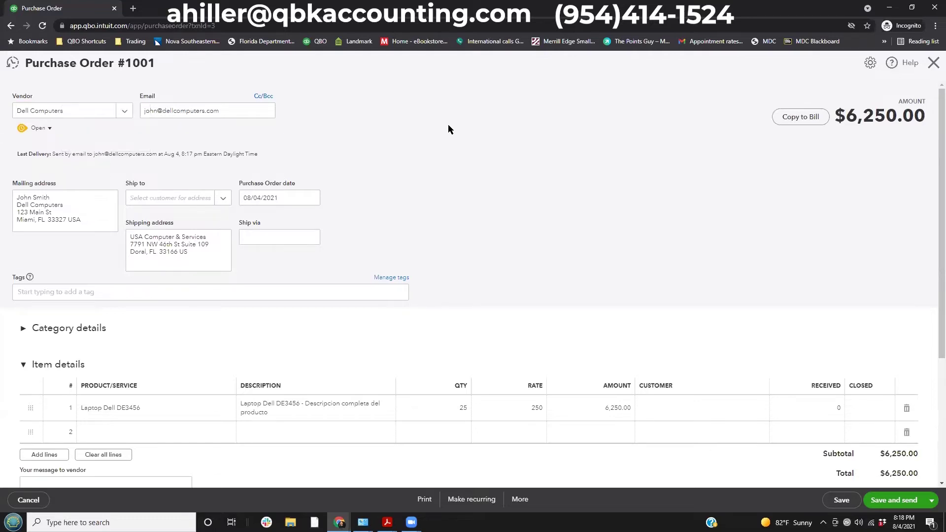
pyautogui.click(801, 123)
pyautogui.click(801, 123)
# Copy purchase order 1001 into a new bill and review its linked purchase order.
pyautogui.click(801, 119)
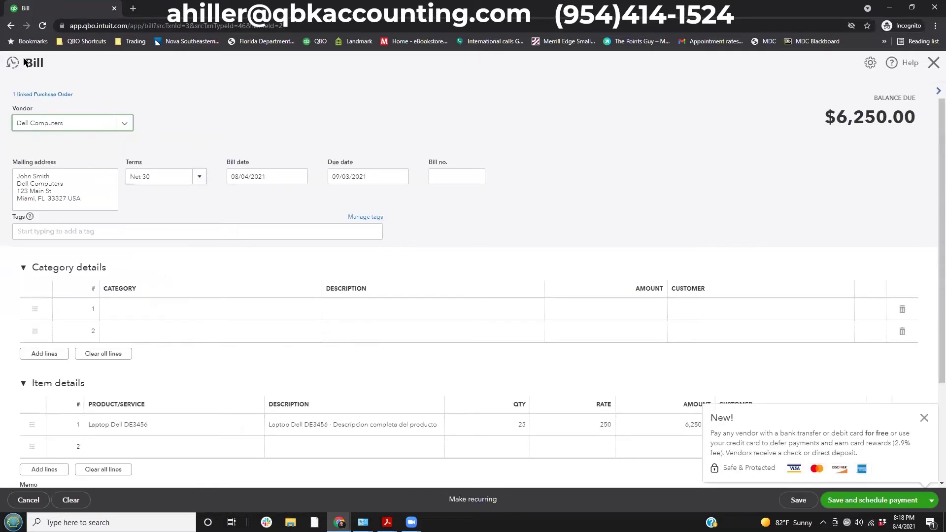
pyautogui.click(59, 94)
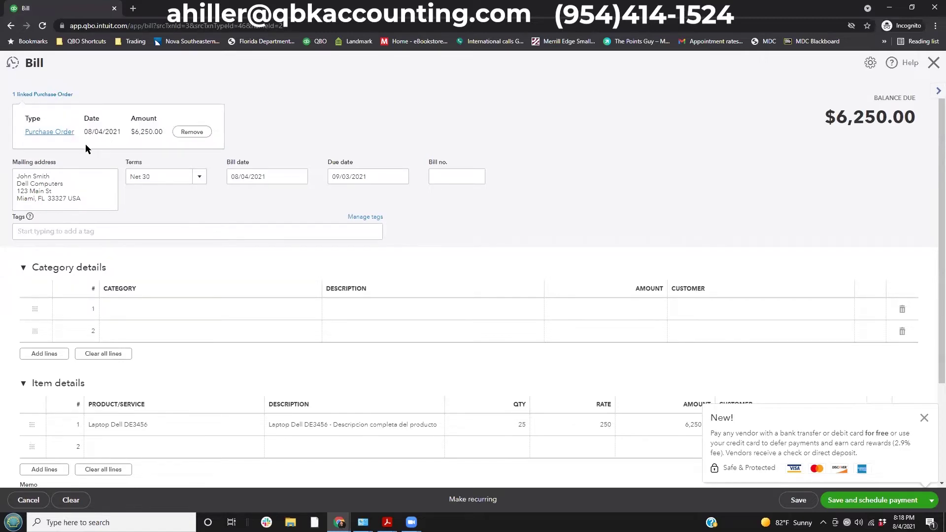
pyautogui.click(385, 105)
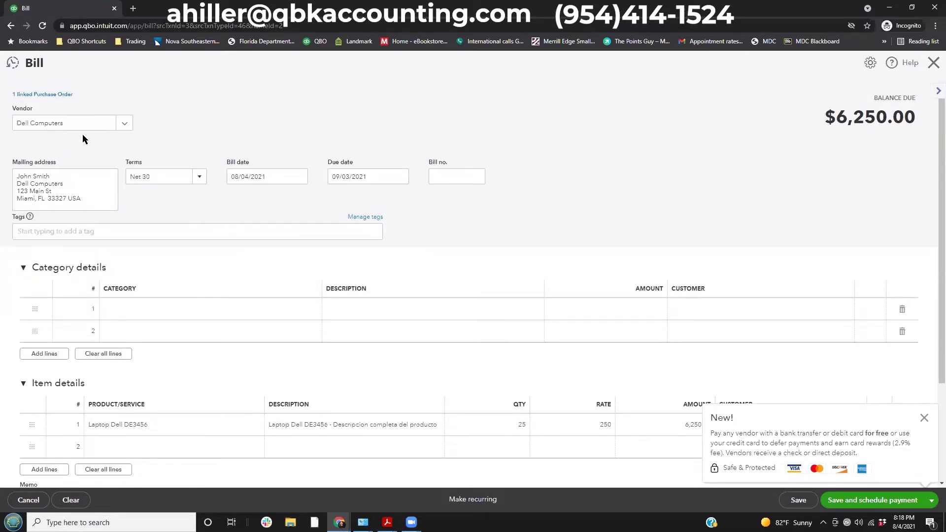
# Keep Net 30 terms and the 09/03/2021 due date, and enter bill number 85247.
pyautogui.click(199, 178)
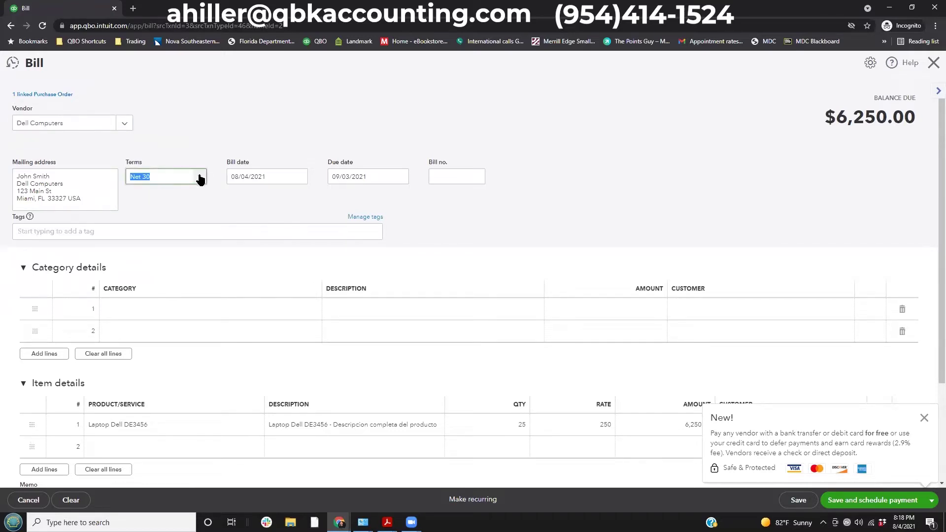
pyautogui.press('Tab')
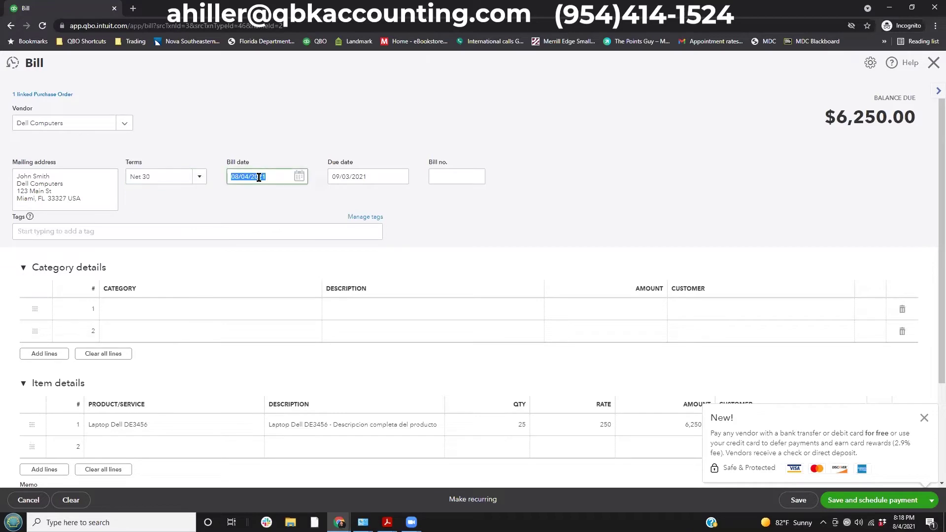
pyautogui.click(257, 173)
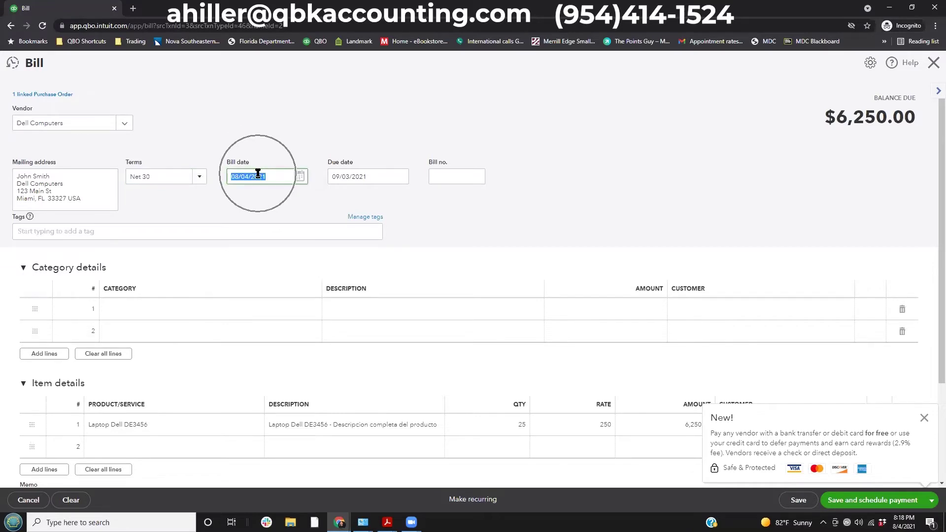
pyautogui.click(347, 178)
pyautogui.click(347, 178)
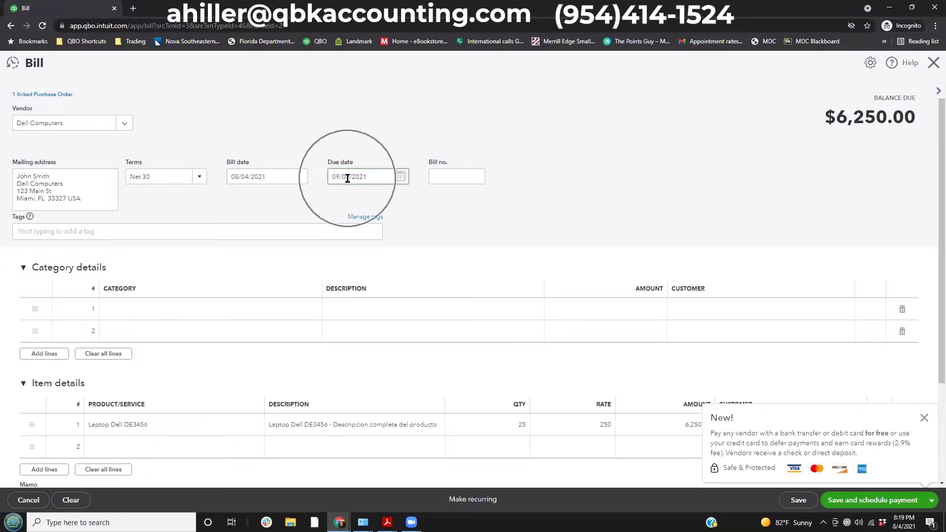
pyautogui.click(446, 182)
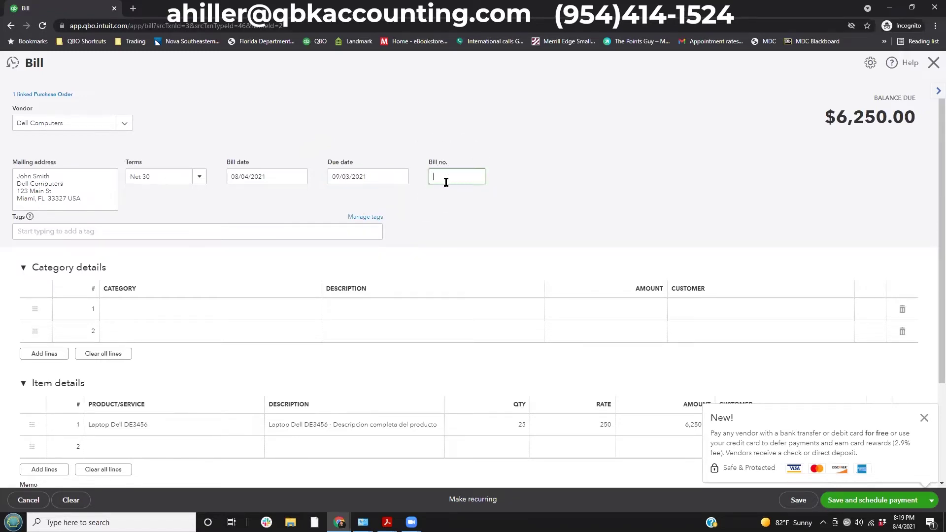
pyautogui.press('Tab')
# Check that the 25 Laptop Dell DE3456 line is linked to purchase order 1001.
pyautogui.scroll(-1, 155, 365)
pyautogui.scroll(-1, 197, 359)
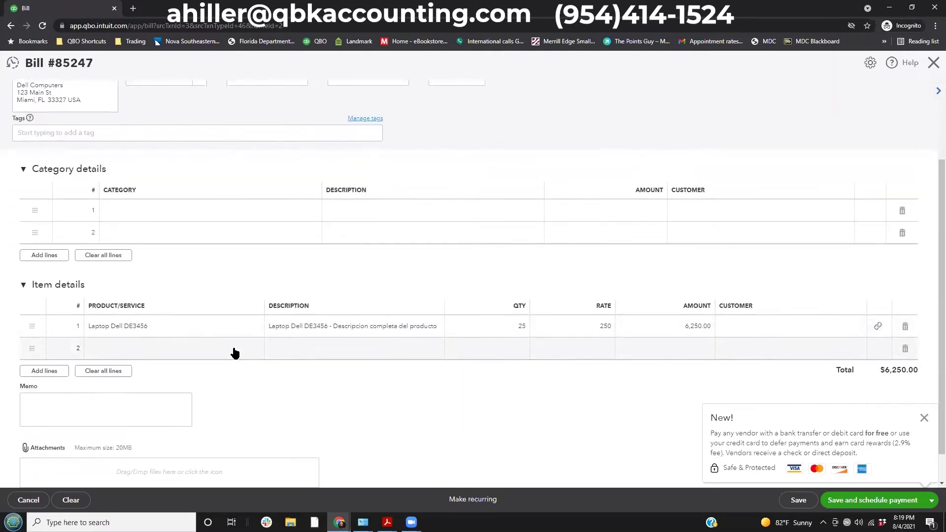
pyautogui.moveTo(57, 279)
pyautogui.mouseDown()
pyautogui.moveTo(253, 331)
pyautogui.moveTo(794, 338)
pyautogui.moveTo(935, 356)
pyautogui.mouseUp()
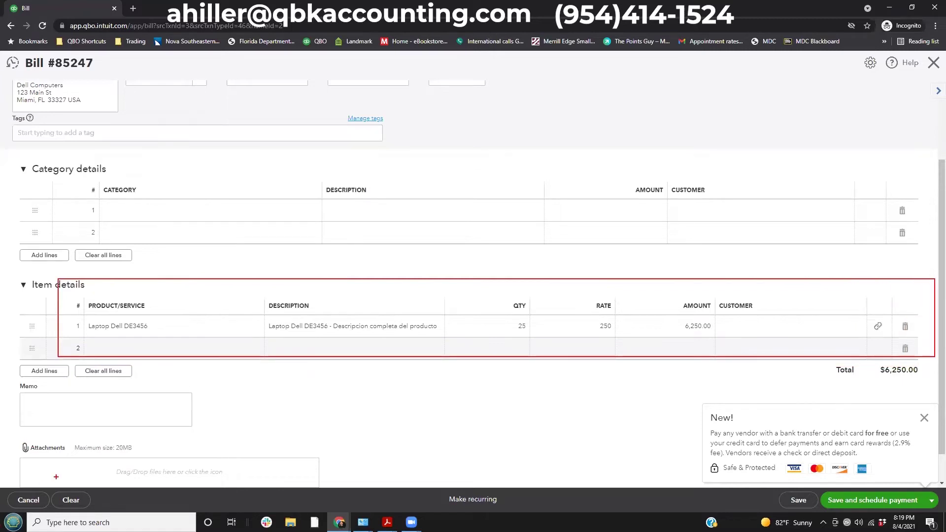
pyautogui.press('Escape')
pyautogui.click(877, 330)
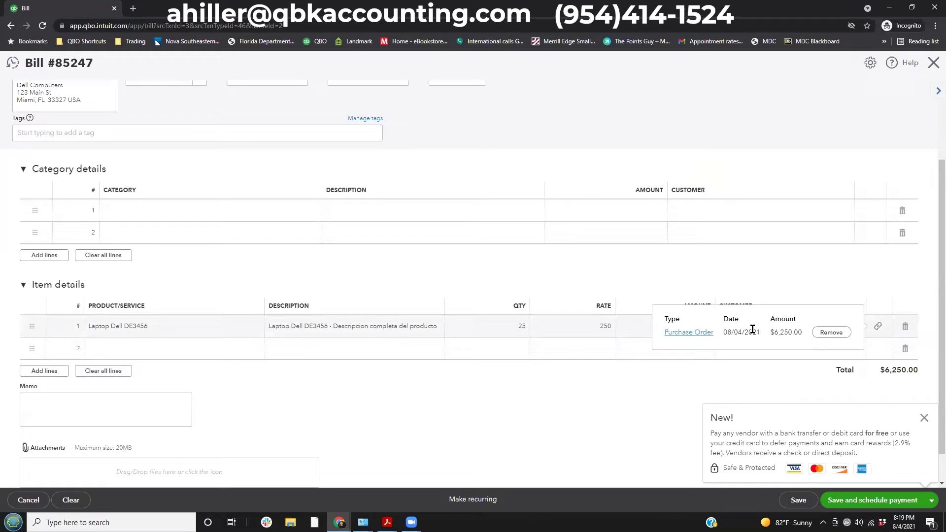
pyautogui.click(488, 390)
pyautogui.scroll(2, 380, 351)
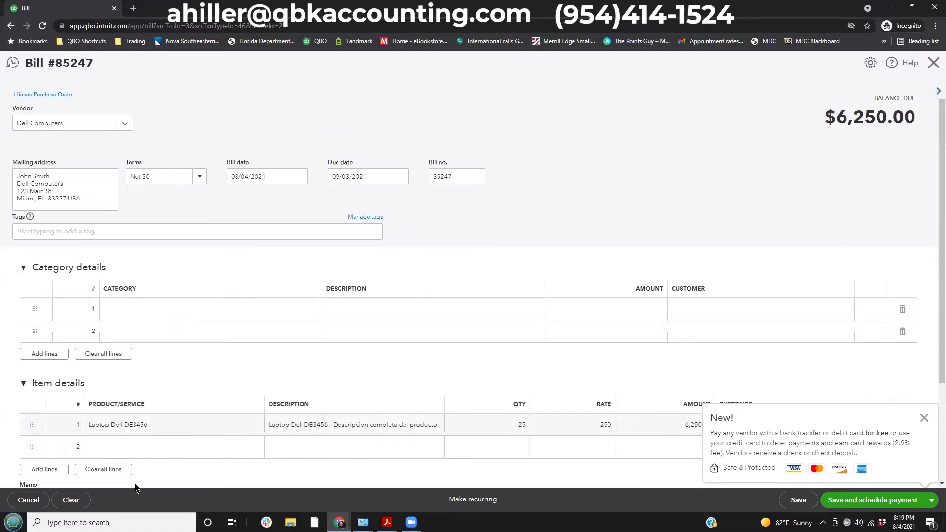
# Change the laptop line to quantity 23 and rate 220.
pyautogui.click(381, 425)
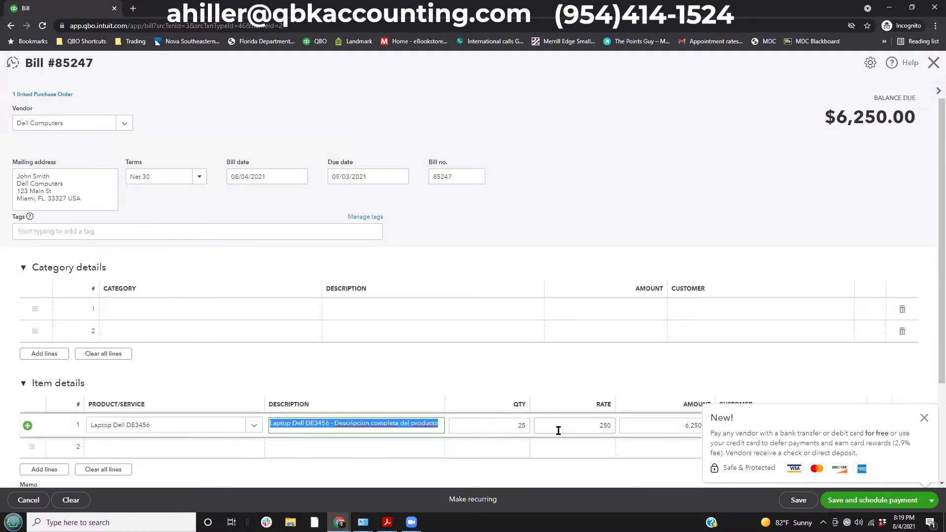
pyautogui.click(925, 420)
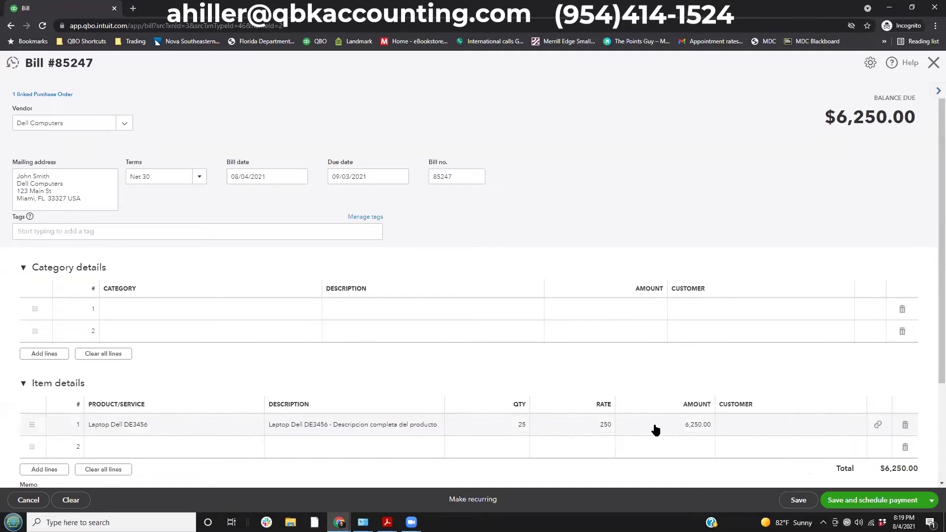
pyautogui.click(487, 426)
pyautogui.doubleClick(518, 429)
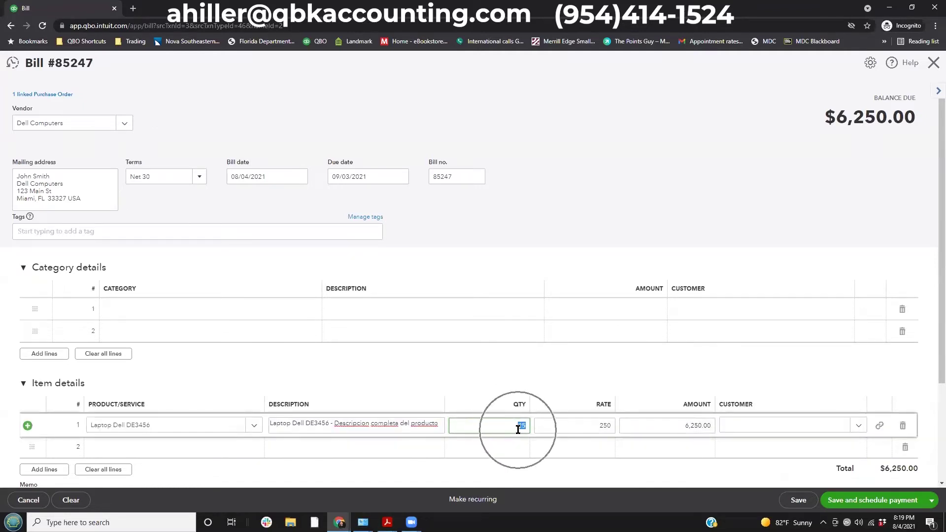
pyautogui.write('2')
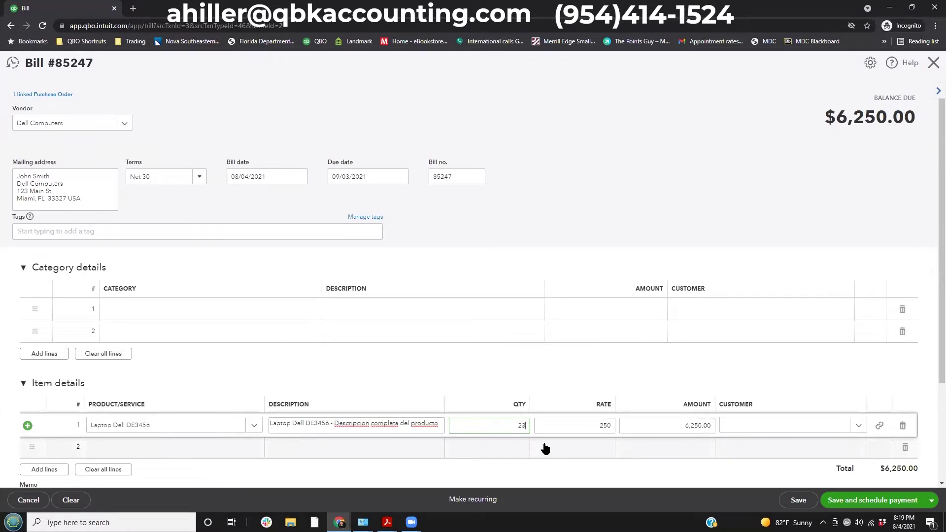
pyautogui.press('Tab')
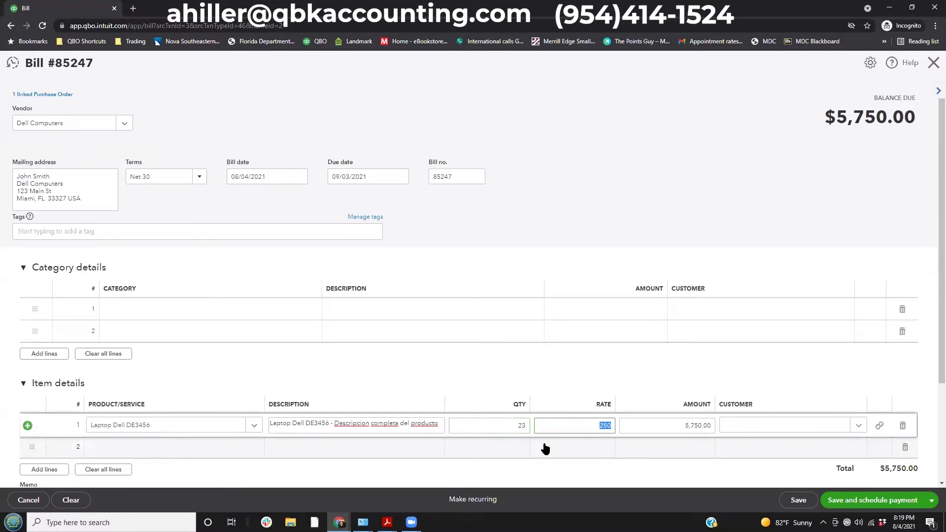
pyautogui.write('2')
pyautogui.press('Tab')
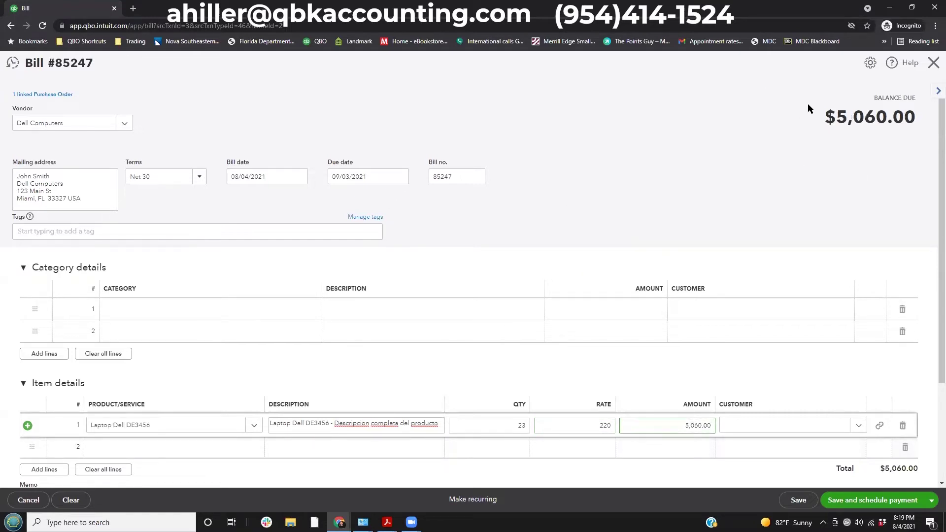
# Confirm the 5,060.00 balance due, then save and close bill 85247.
pyautogui.moveTo(836, 116); pyautogui.dragTo(858, 132)
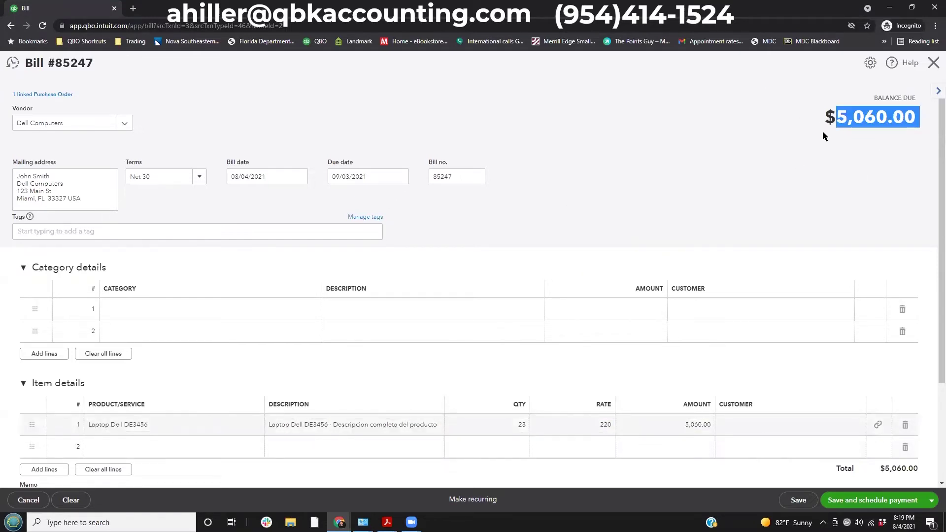
pyautogui.click(597, 224)
pyautogui.scroll(-3, 605, 226)
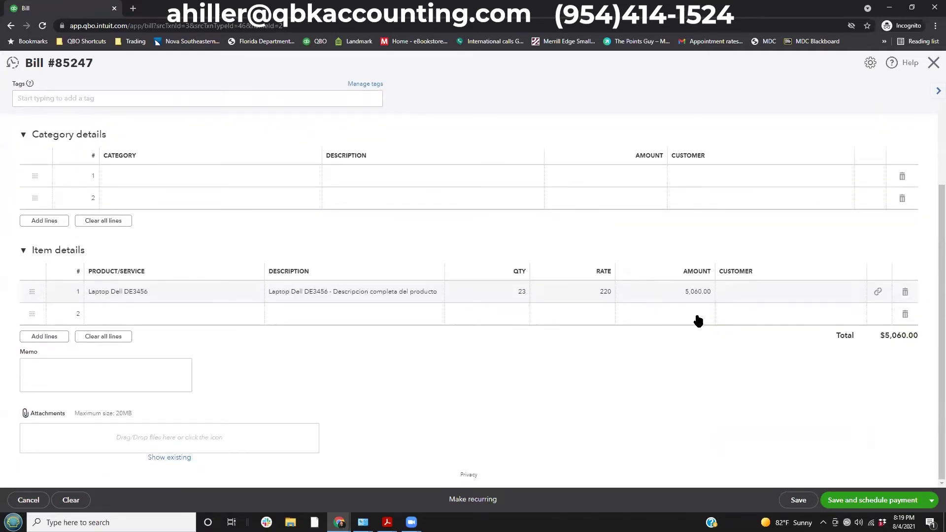
pyautogui.scroll(3, 764, 454)
pyautogui.click(797, 502)
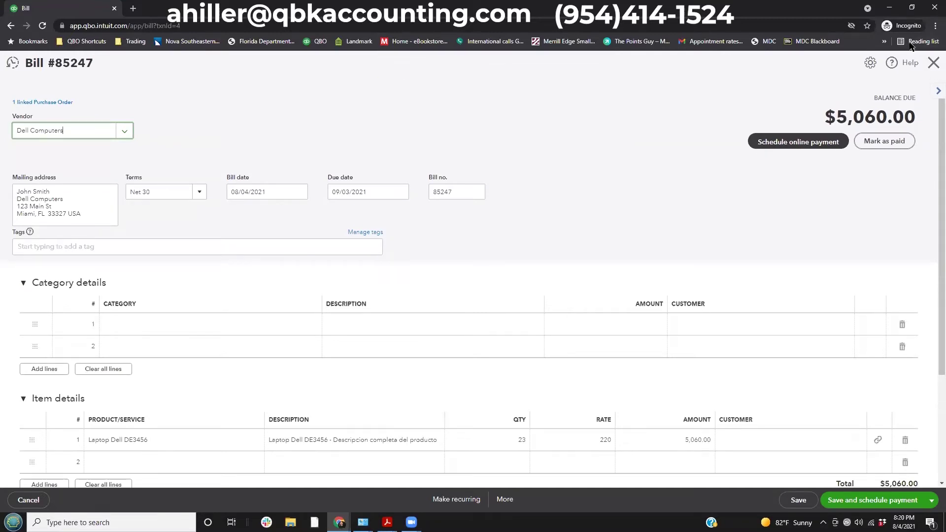
pyautogui.click(933, 63)
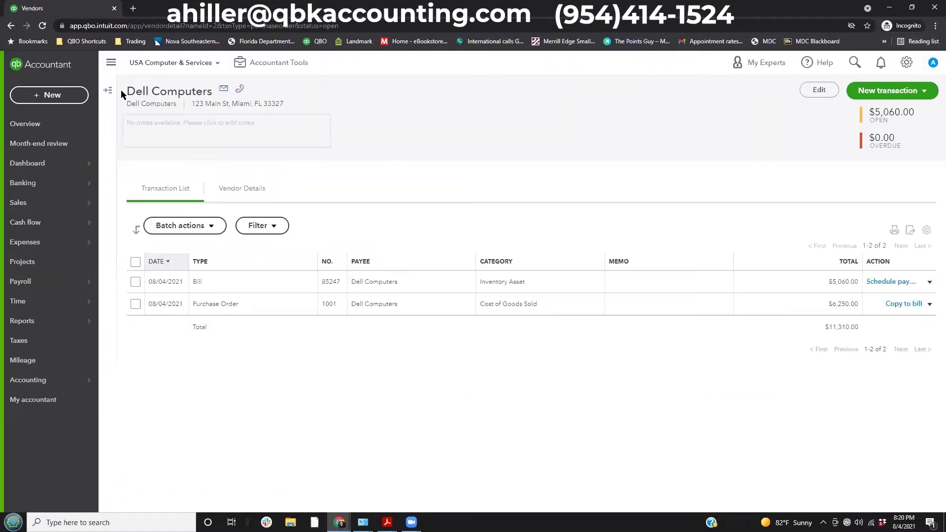
# Expand the vendor list and review bill 85247 ($5,060.00) and PO 1001 ($6,250.00).
pyautogui.click(108, 90)
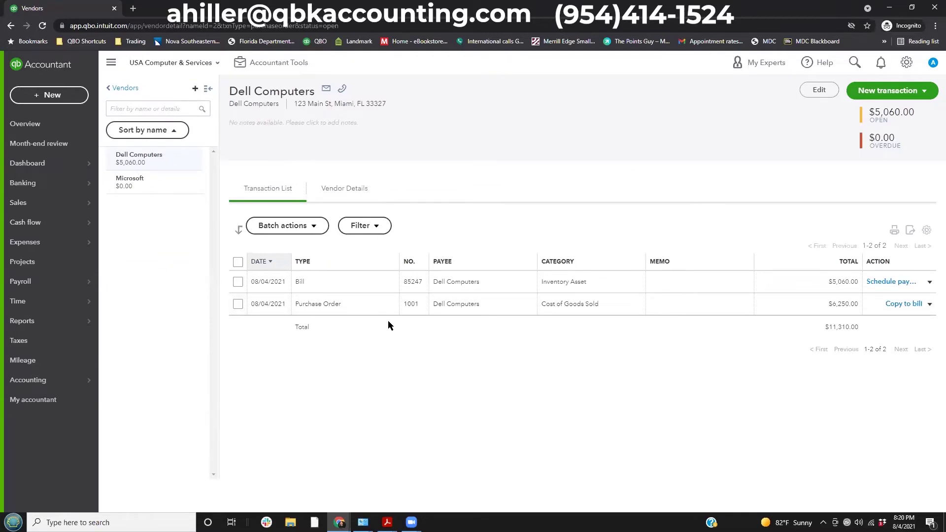
pyautogui.click(334, 307)
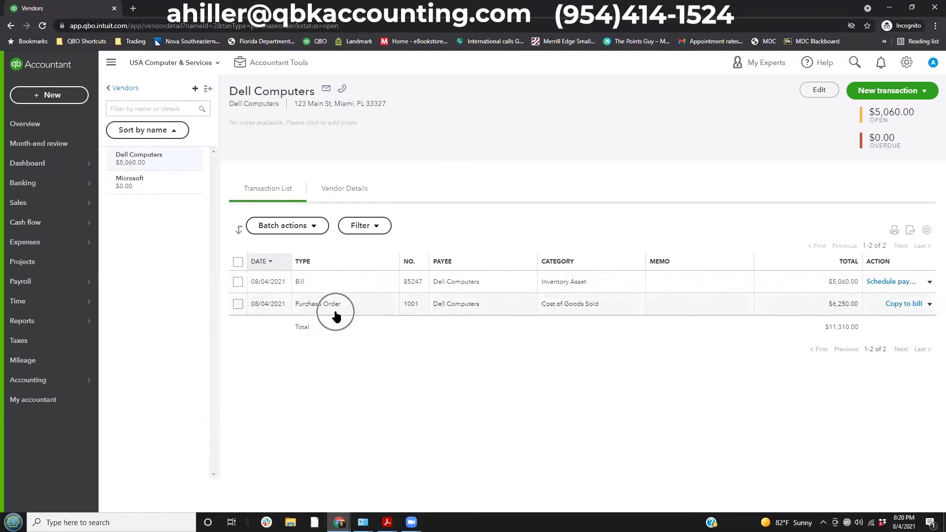
pyautogui.moveTo(230, 290)
pyautogui.mouseDown()
pyautogui.moveTo(835, 340)
pyautogui.moveTo(906, 331)
pyautogui.moveTo(906, 323)
pyautogui.mouseUp()
pyautogui.moveTo(233, 263)
pyautogui.mouseDown()
pyautogui.moveTo(596, 310)
pyautogui.moveTo(849, 307)
pyautogui.moveTo(877, 298)
pyautogui.mouseUp()
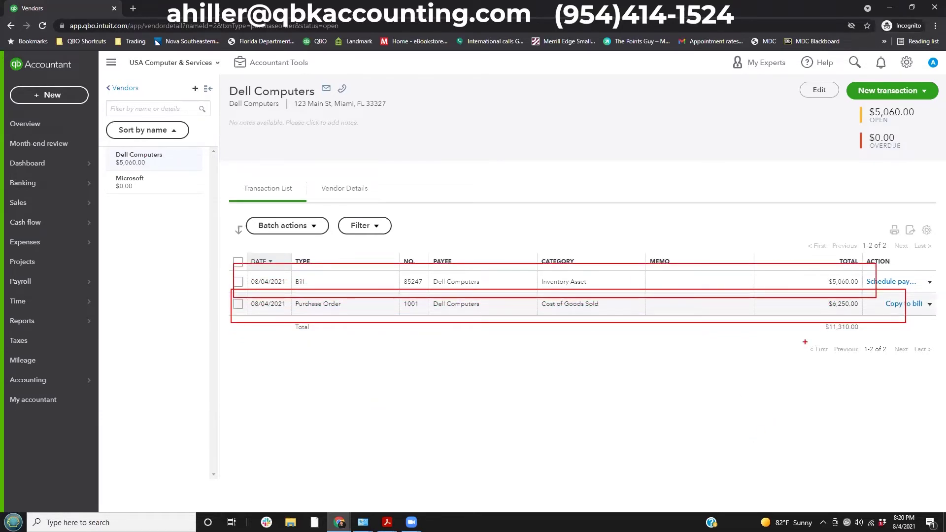
pyautogui.press('Escape')
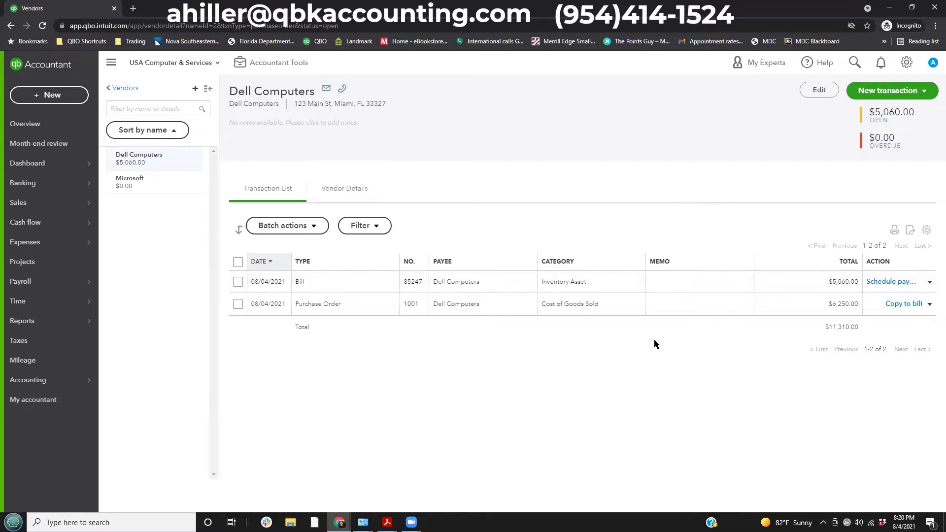
# Add the Balance column to Dell Computers' transaction table from the gear settings.
pyautogui.click(926, 230)
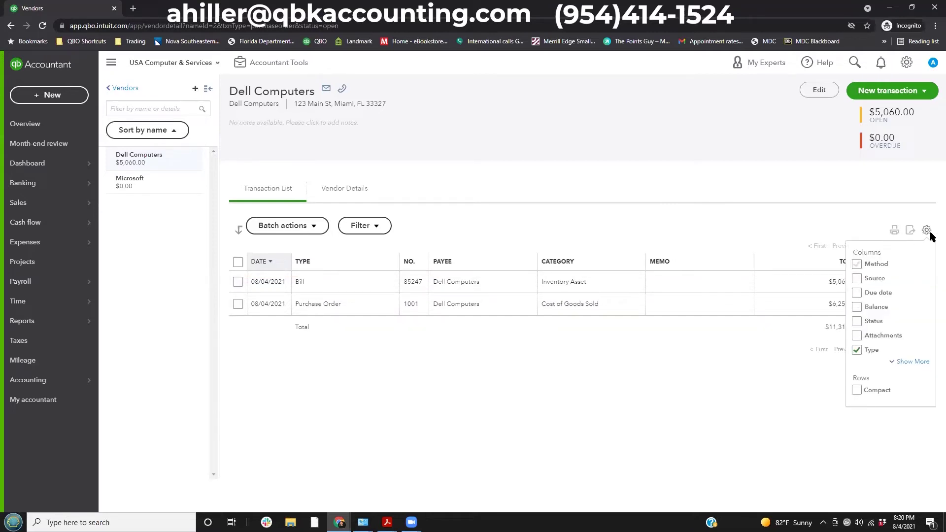
pyautogui.click(926, 230)
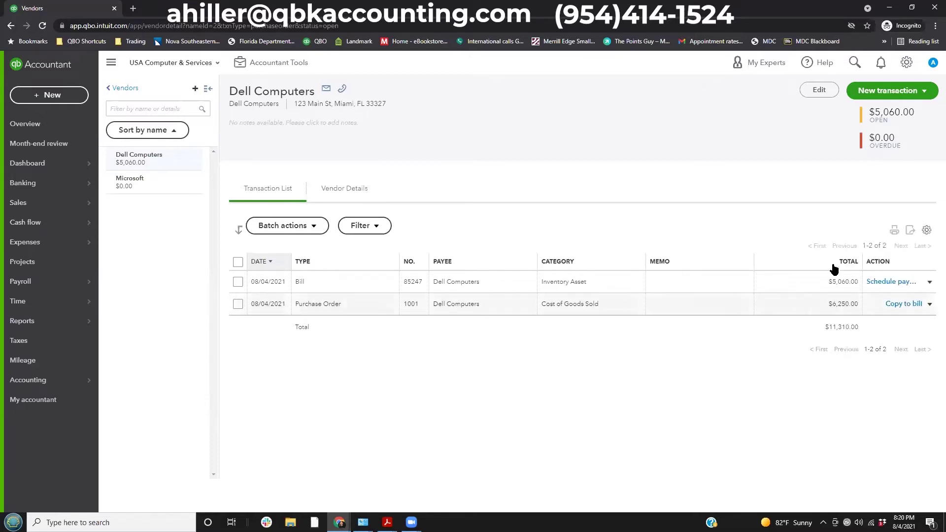
pyautogui.click(927, 231)
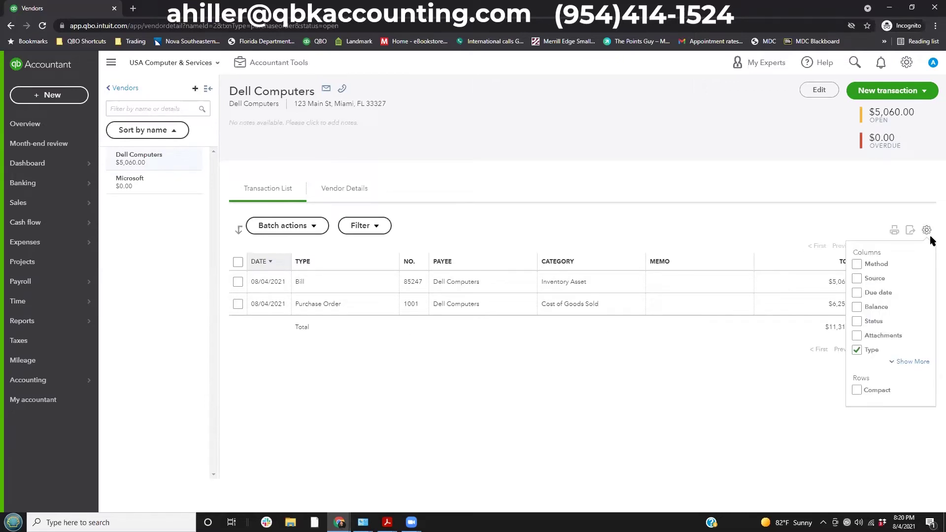
pyautogui.click(856, 307)
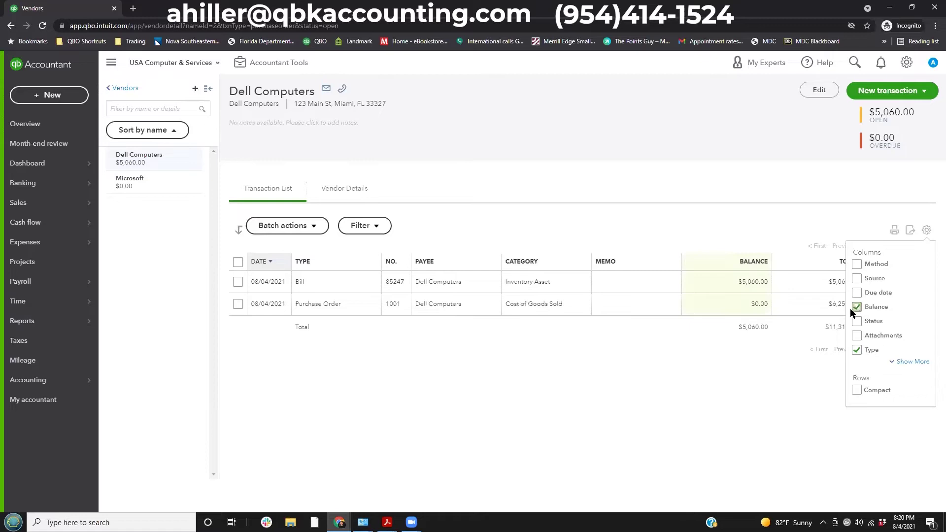
pyautogui.click(758, 377)
pyautogui.click(756, 284)
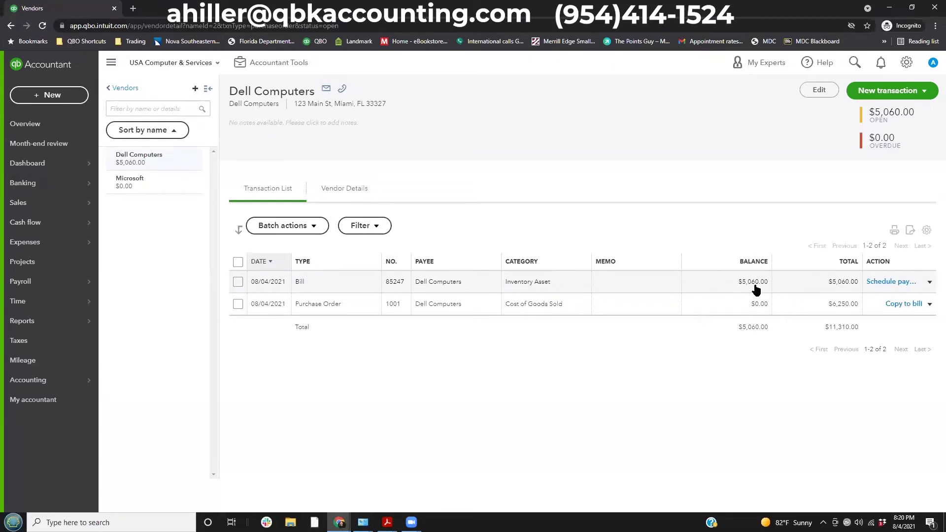
pyautogui.click(745, 285)
pyautogui.click(749, 281)
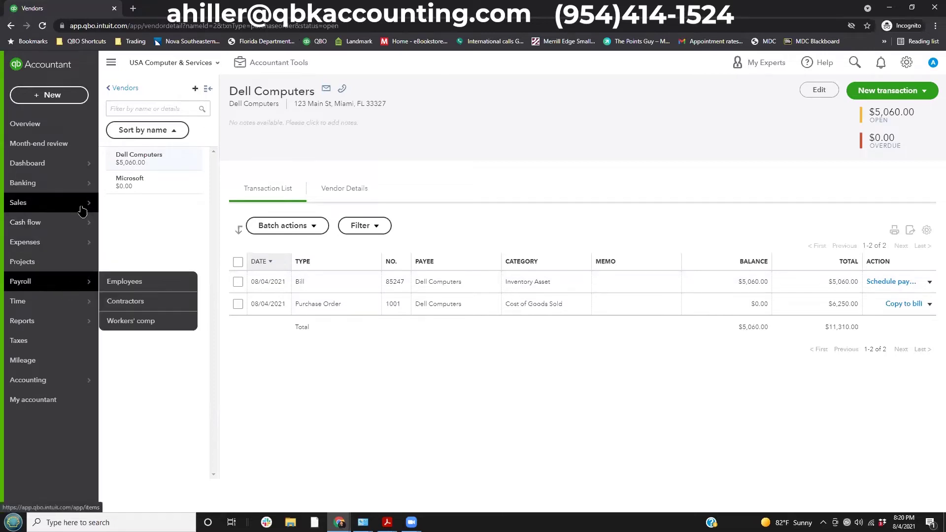
# Open Products and Services and confirm Laptop Dell DE3456 now has 23 on hand.
pyautogui.moveTo(74, 203)
pyautogui.click(133, 303)
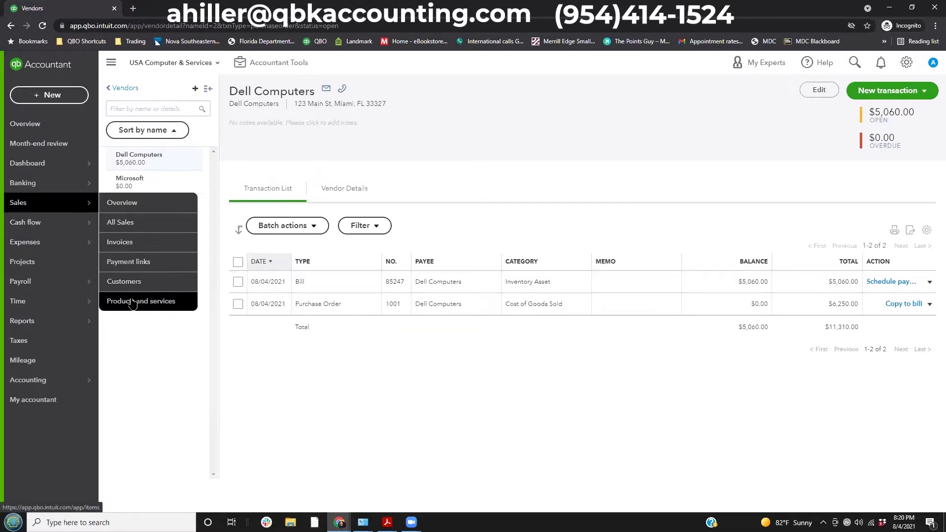
pyautogui.scroll(-2, 595, 311)
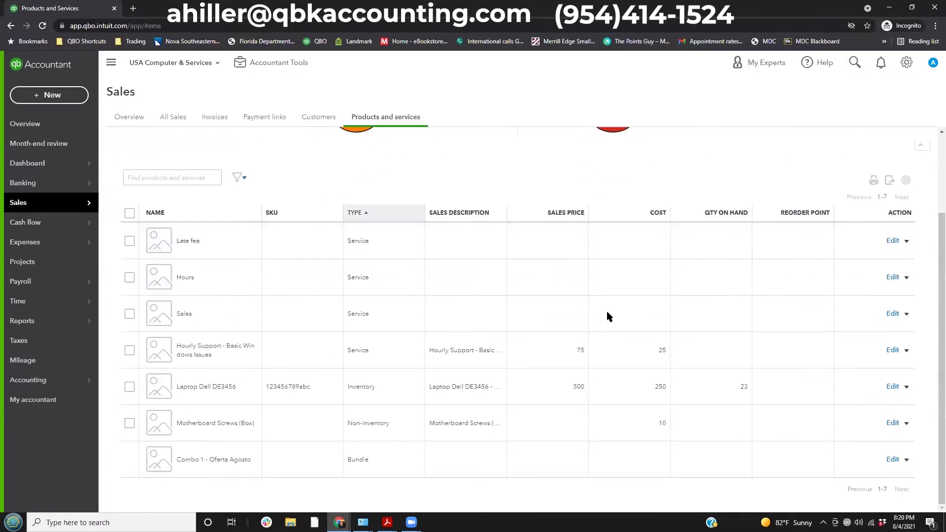
pyautogui.moveTo(721, 365); pyautogui.dragTo(755, 413)
pyautogui.moveTo(170, 381); pyautogui.dragTo(420, 408)
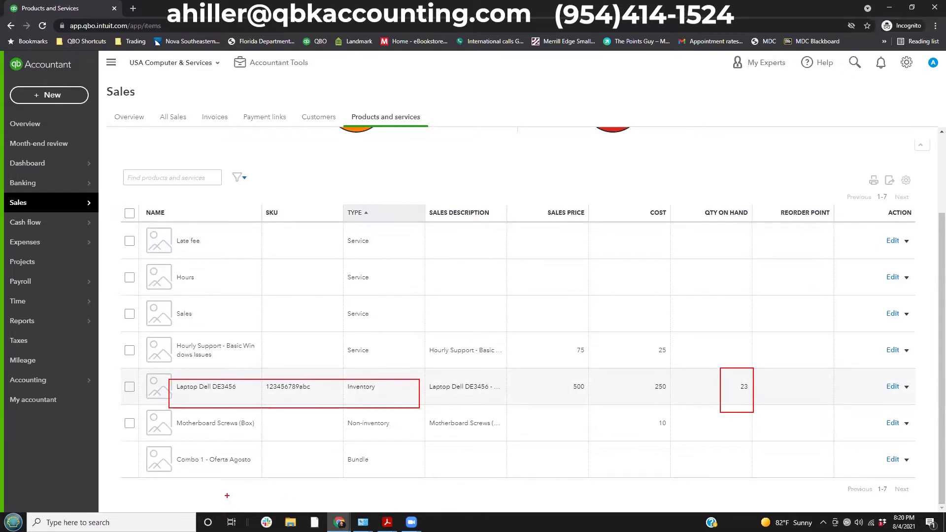
pyautogui.scroll(2, 367, 332)
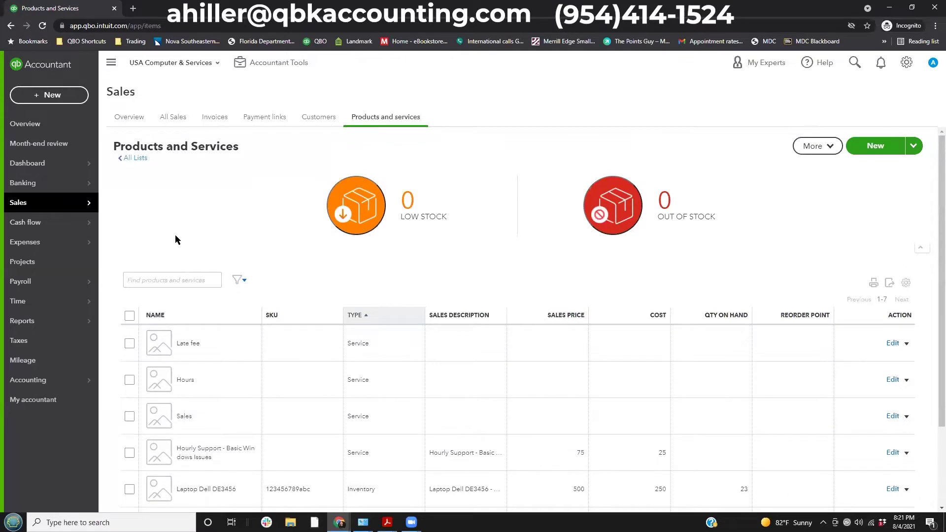
# Filter Vendors to open bills, clear the filter, and open Dell Computers' payment menu.
pyautogui.moveTo(97, 249)
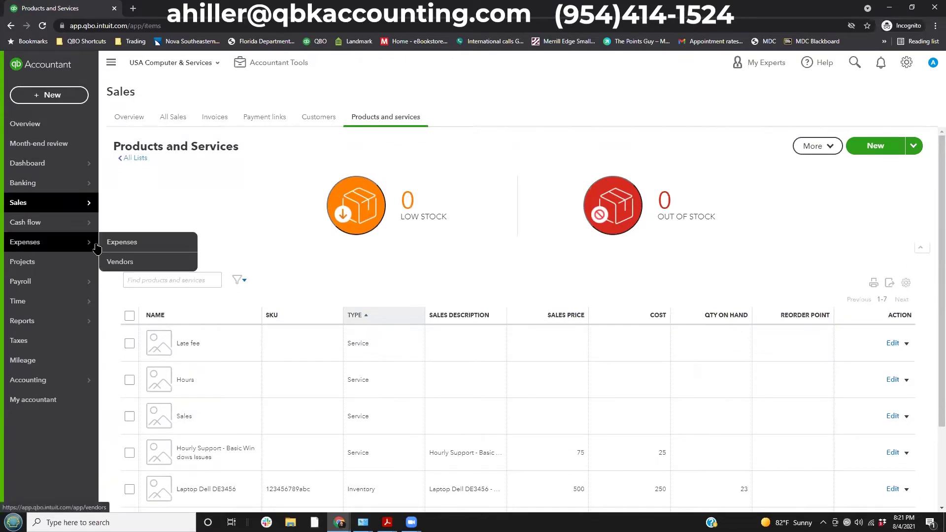
pyautogui.click(116, 264)
pyautogui.click(116, 263)
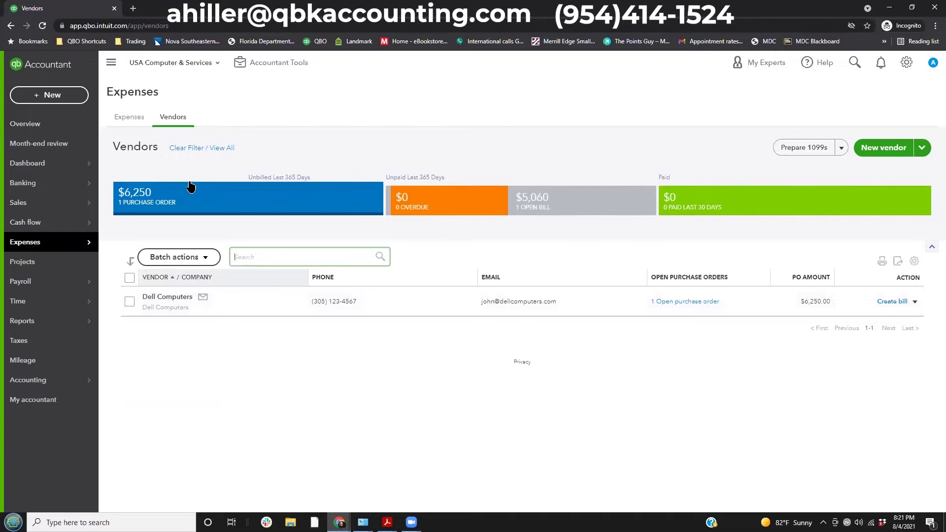
pyautogui.click(550, 199)
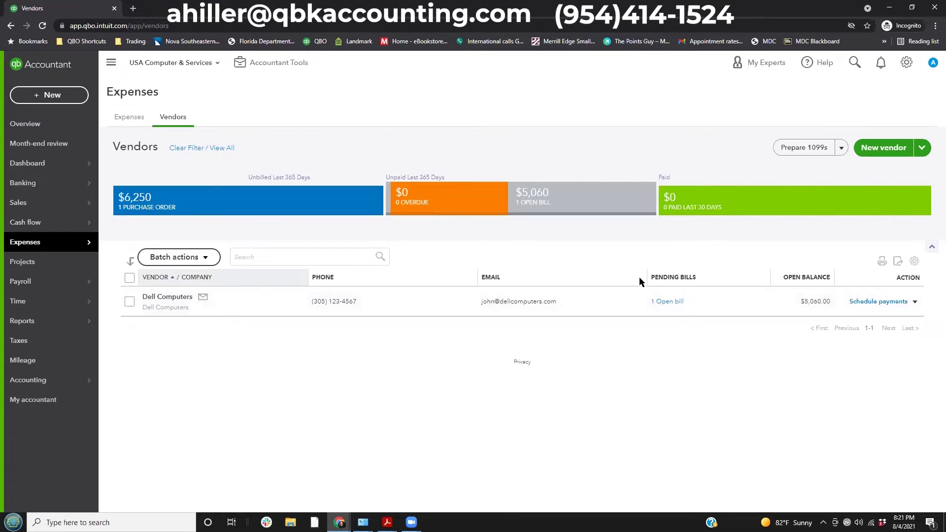
pyautogui.click(762, 326)
pyautogui.click(205, 148)
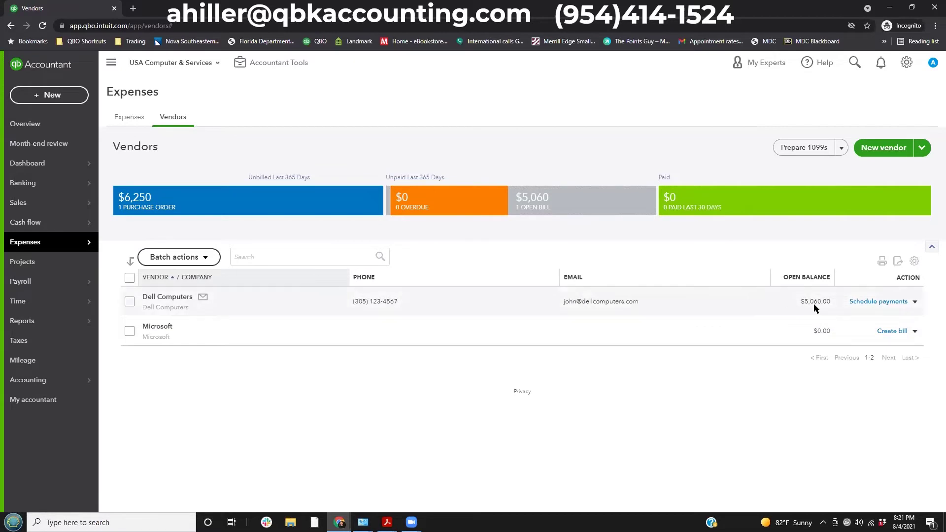
pyautogui.click(914, 301)
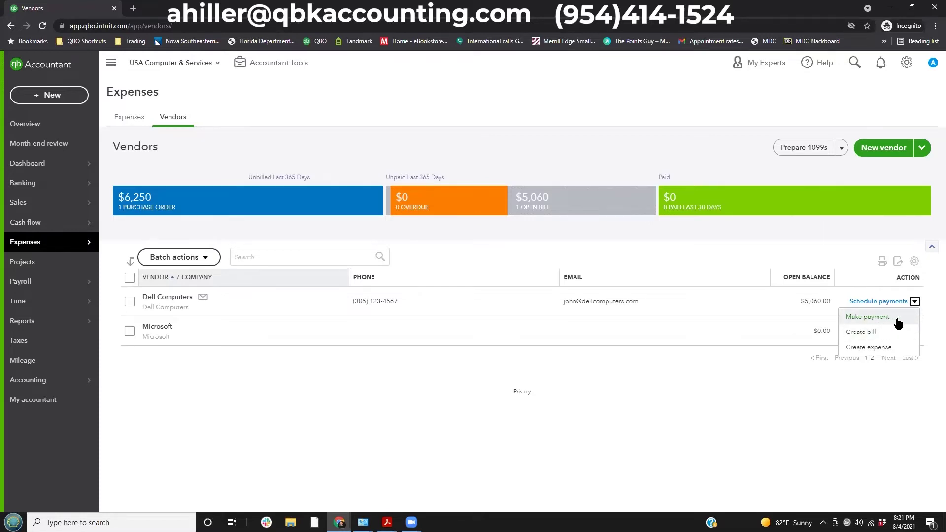
# Start a bill payment for Dell Computers from Chase Checking with reference ACH.
pyautogui.click(881, 318)
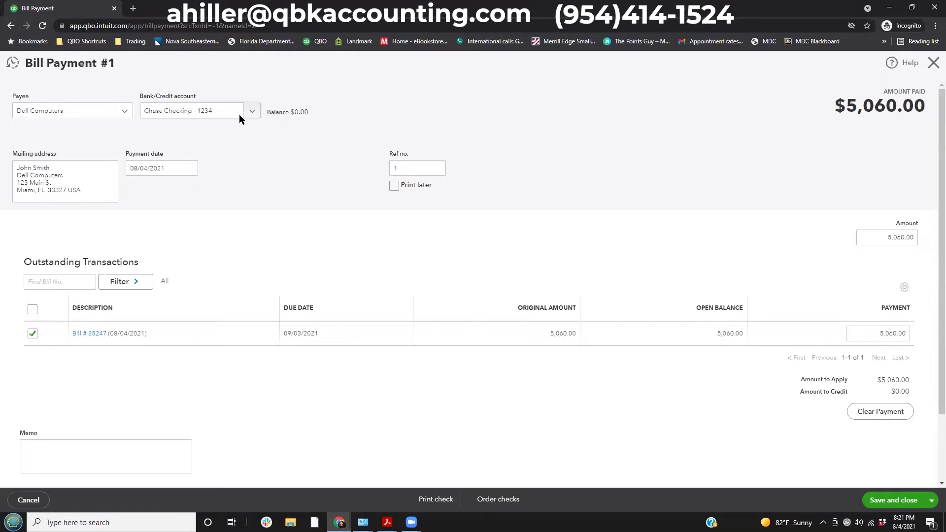
pyautogui.click(251, 111)
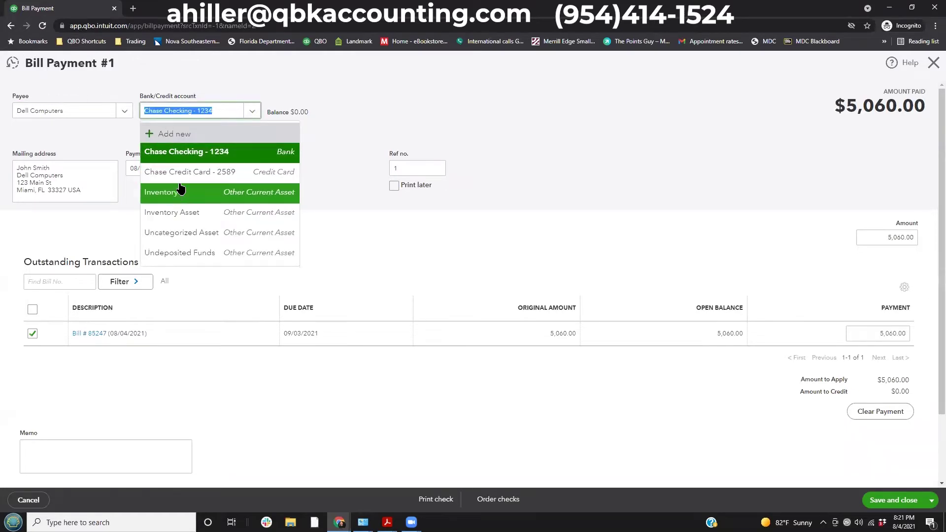
pyautogui.click(185, 153)
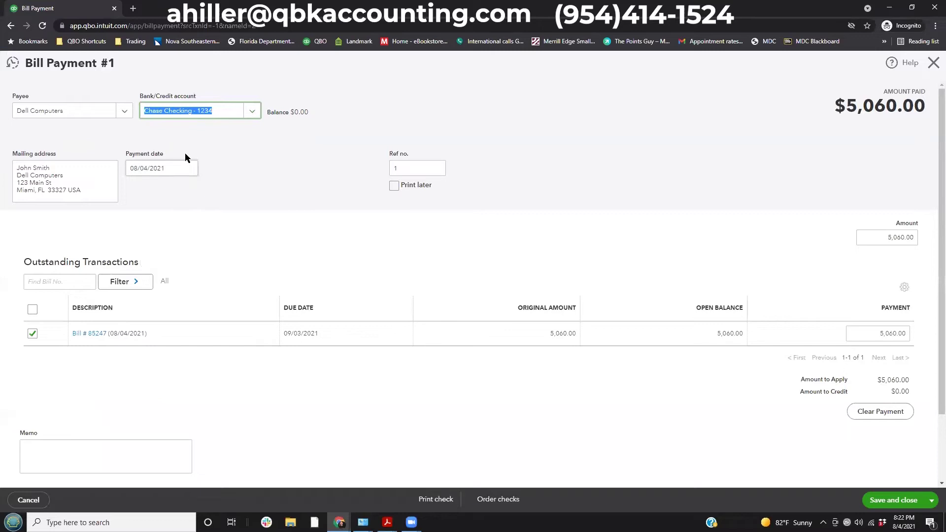
pyautogui.click(191, 170)
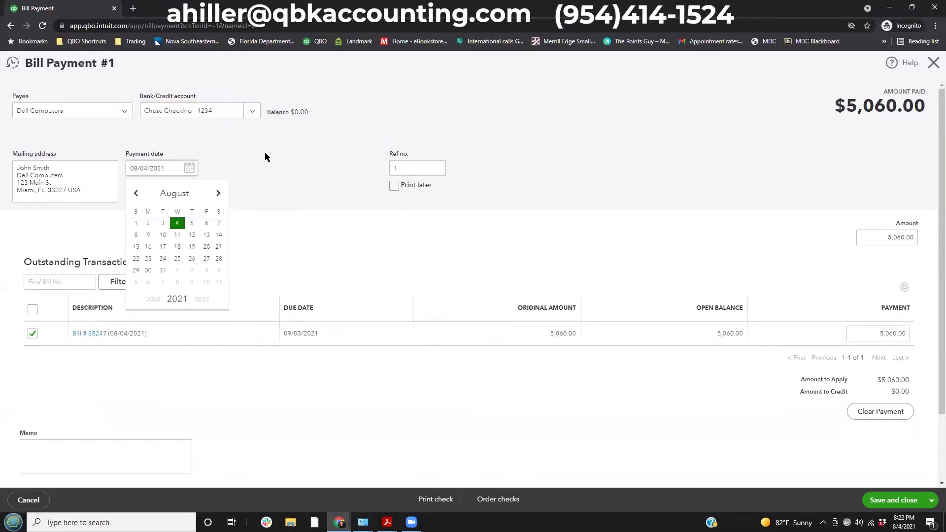
pyautogui.press('Tab')
pyautogui.press('Tab')
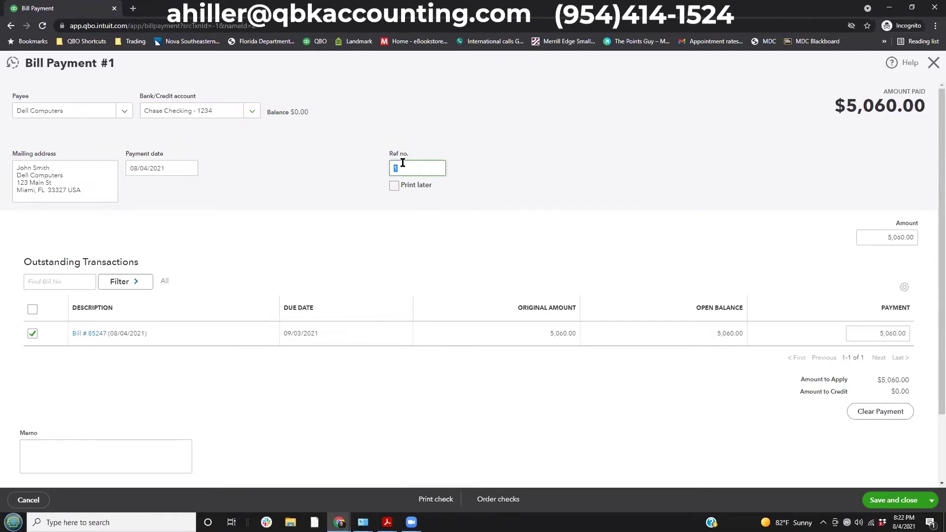
pyautogui.write('ACH')
pyautogui.click(83, 335)
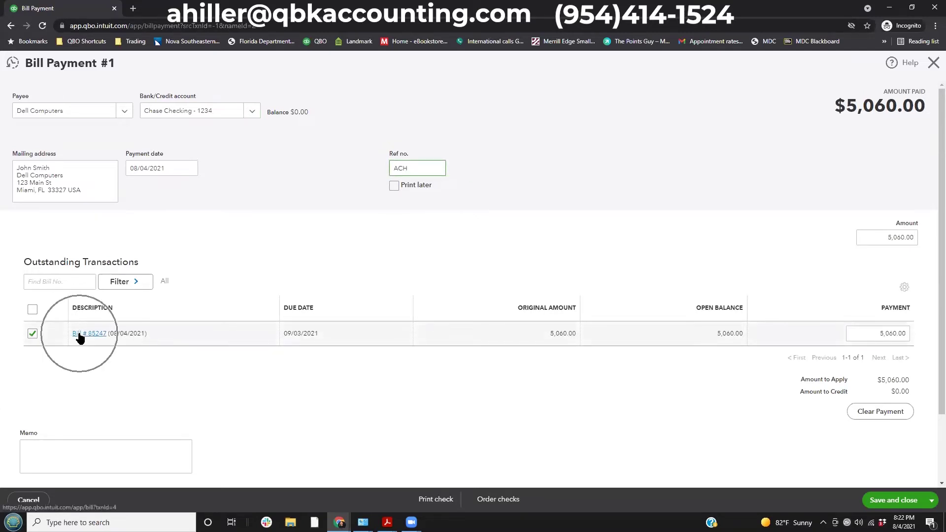
pyautogui.click(731, 332)
pyautogui.moveTo(883, 237); pyautogui.dragTo(926, 236)
pyautogui.click(902, 230)
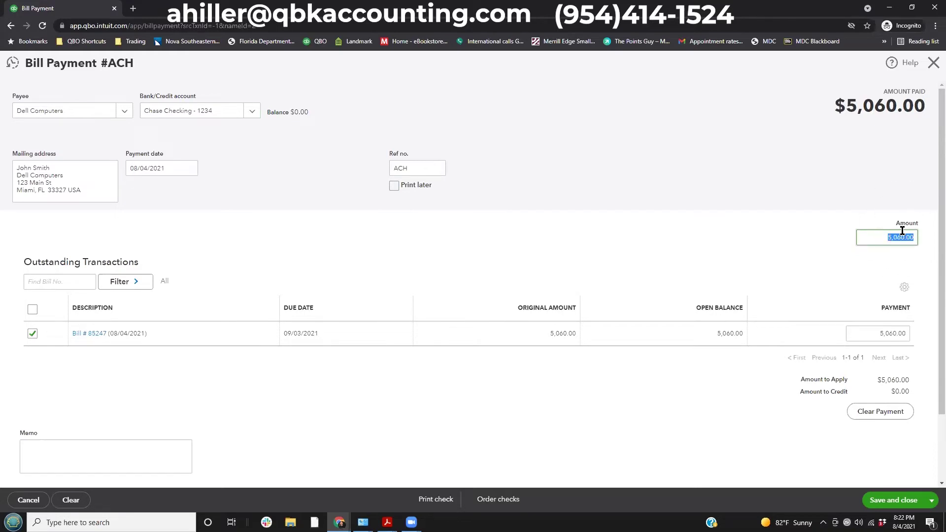
# Pay $3,000.00 toward Dell bill 85247 and save it, leaving $2,060.00 owed.
pyautogui.write('3000')
pyautogui.press('Tab')
pyautogui.moveTo(863, 223); pyautogui.dragTo(921, 252)
pyautogui.moveTo(697, 311); pyautogui.dragTo(753, 346)
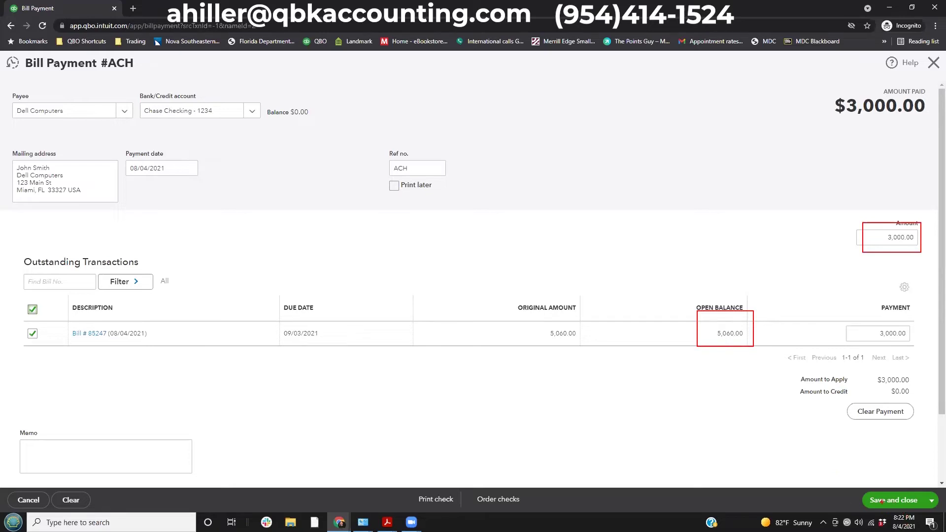
pyautogui.press('Escape')
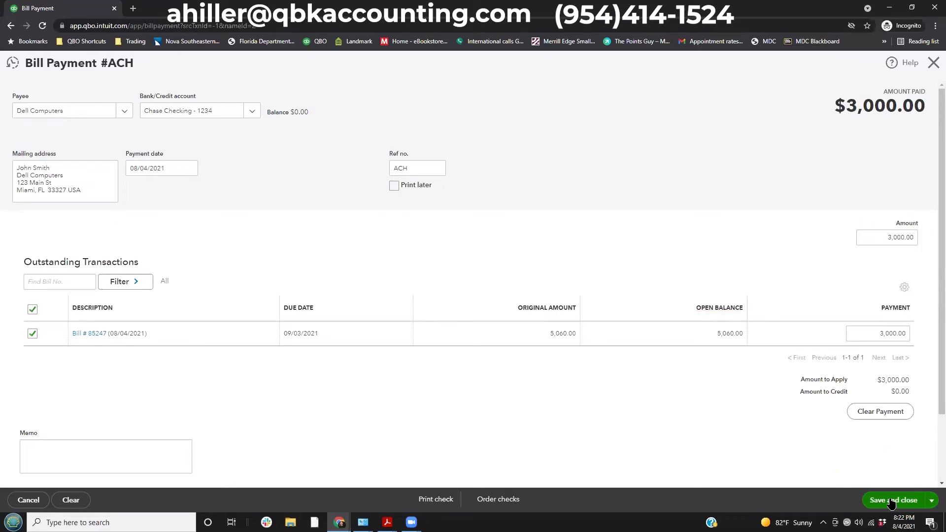
pyautogui.click(891, 501)
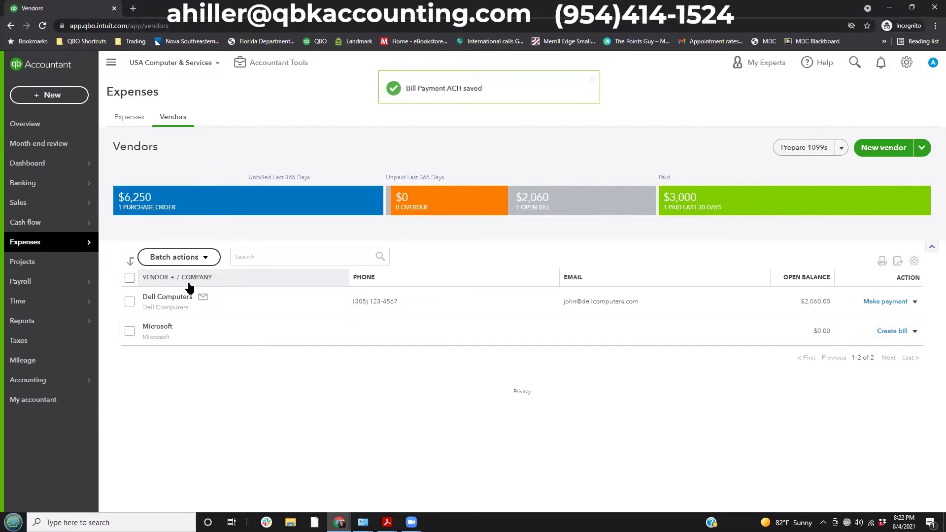
pyautogui.click(162, 297)
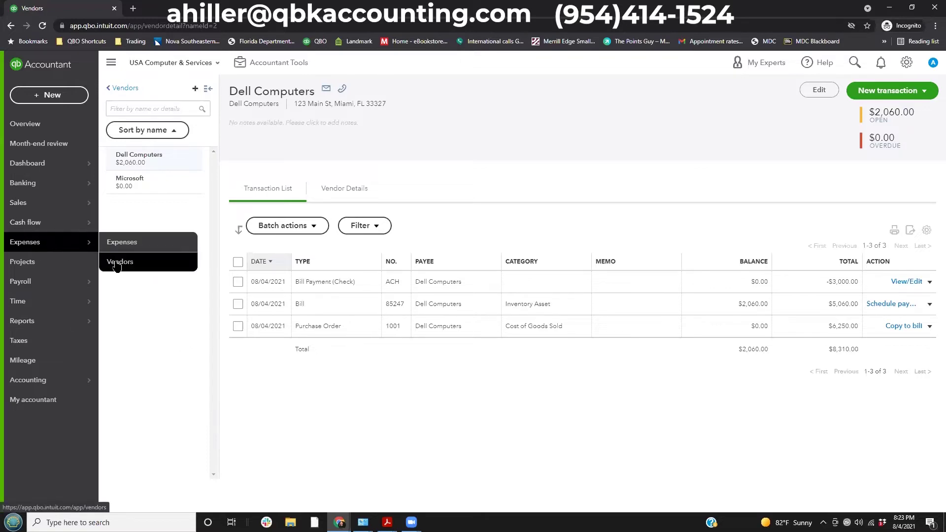
# Go back to the Vendors list and reopen Dell Computers' page with payment, bill 85247 and PO 1001.
pyautogui.click(116, 265)
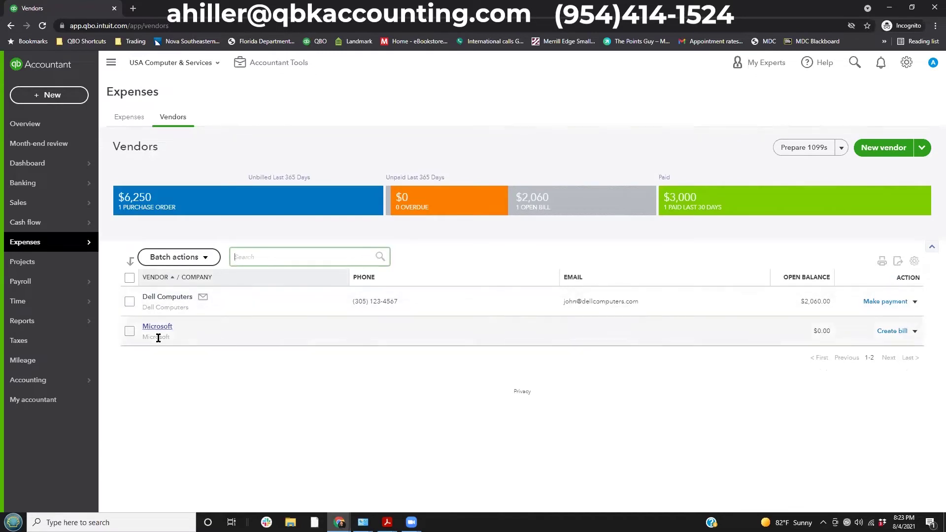
pyautogui.click(163, 298)
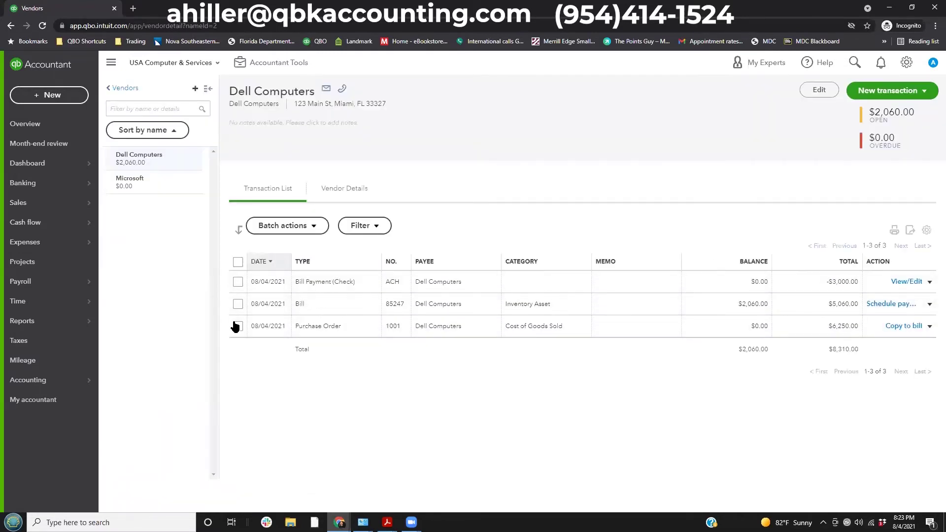
pyautogui.moveTo(214, 234)
pyautogui.mouseDown()
pyautogui.moveTo(944, 386)
pyautogui.moveTo(937, 382)
pyautogui.mouseUp()
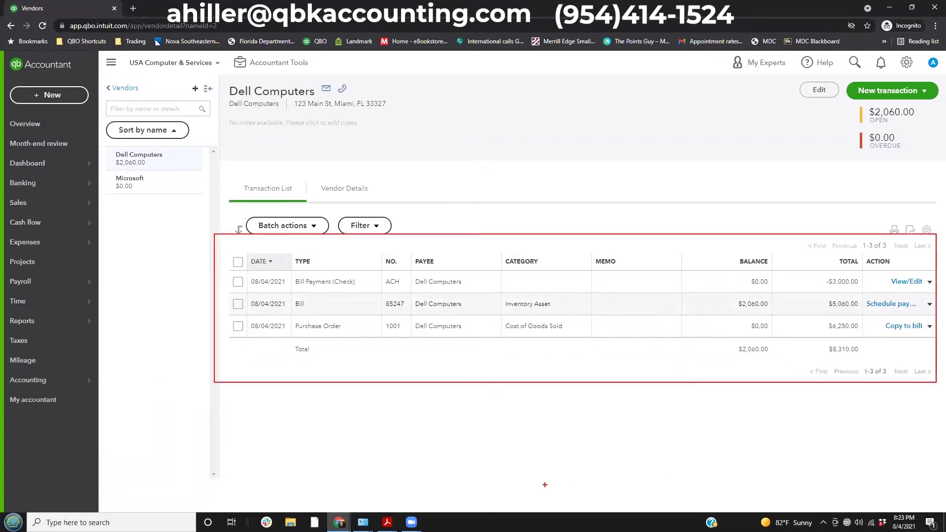
pyautogui.press('Escape')
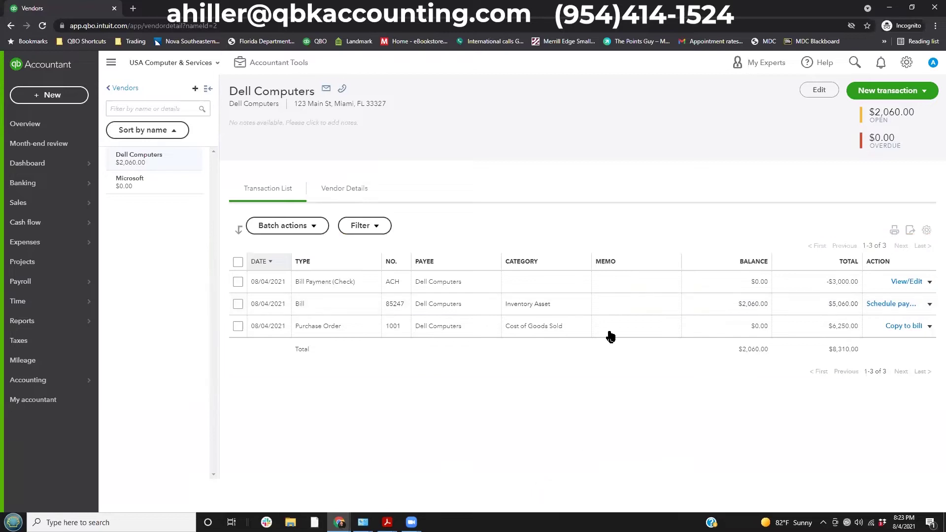
pyautogui.click(364, 226)
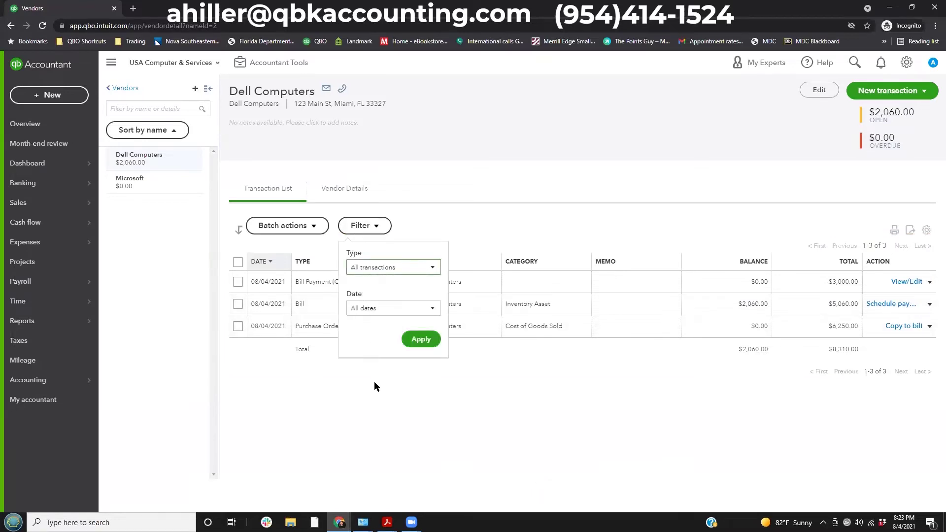
pyautogui.click(365, 268)
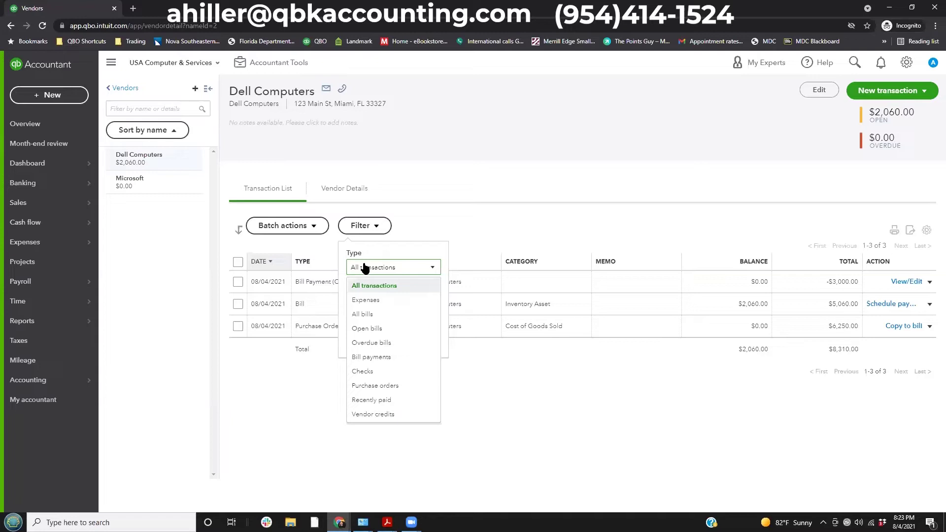
pyautogui.click(373, 331)
pyautogui.click(422, 339)
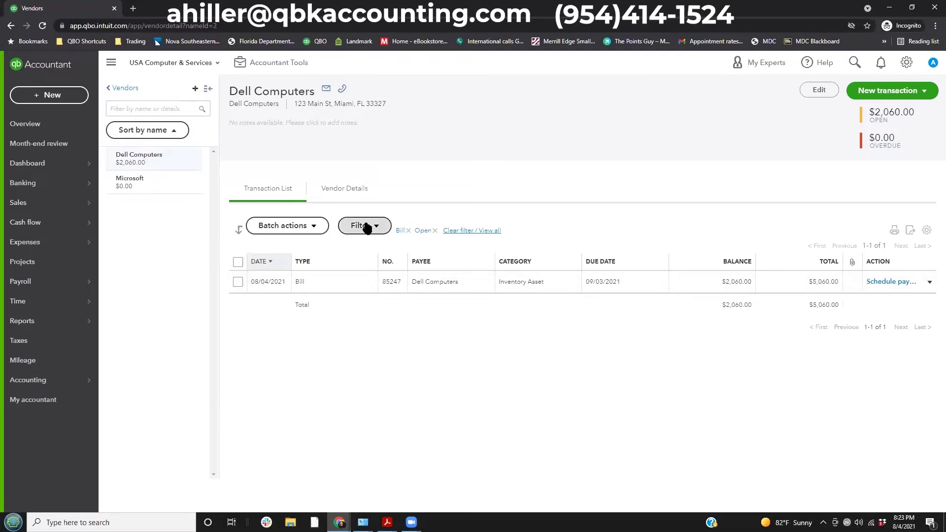
pyautogui.click(382, 229)
pyautogui.click(379, 228)
pyautogui.click(462, 232)
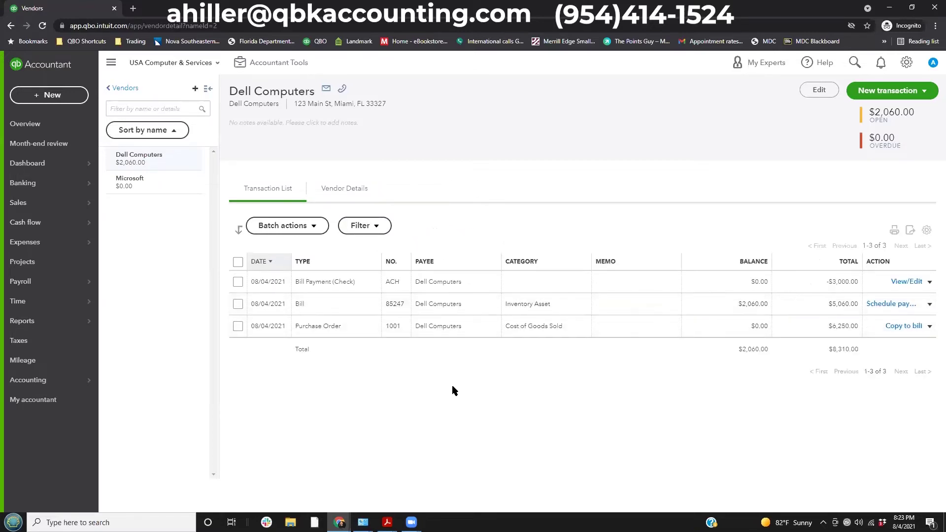
pyautogui.click(307, 262)
pyautogui.click(390, 264)
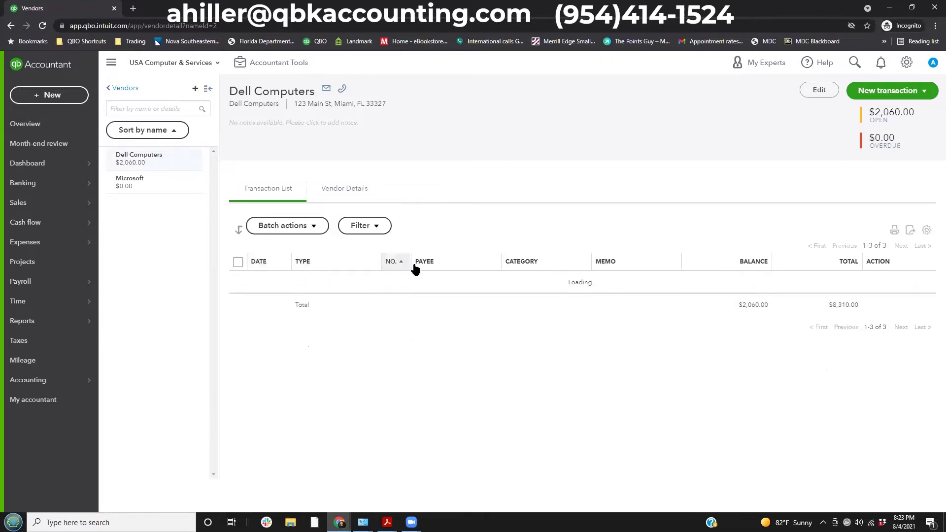
pyautogui.click(416, 264)
# Sort Dell's transactions by category, balance, then date ascending, and view bill 85247's actions.
pyautogui.click(523, 263)
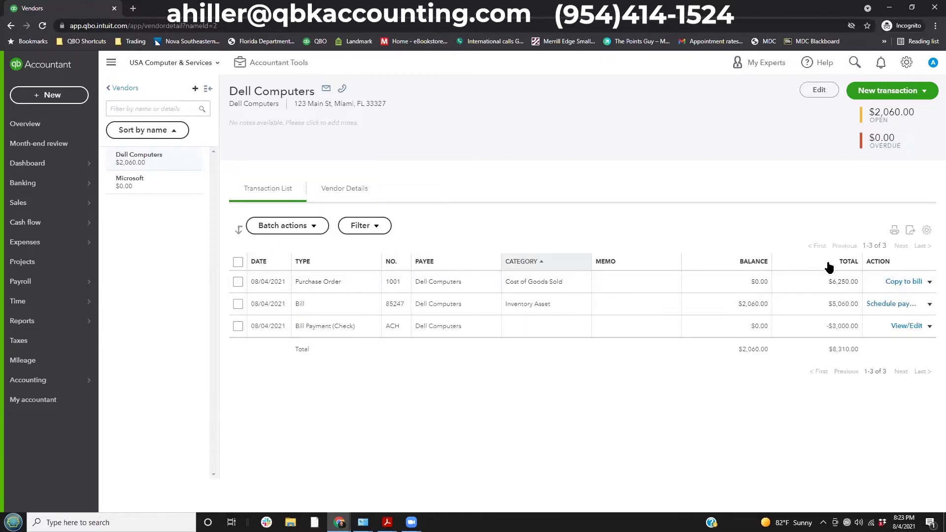
pyautogui.click(749, 263)
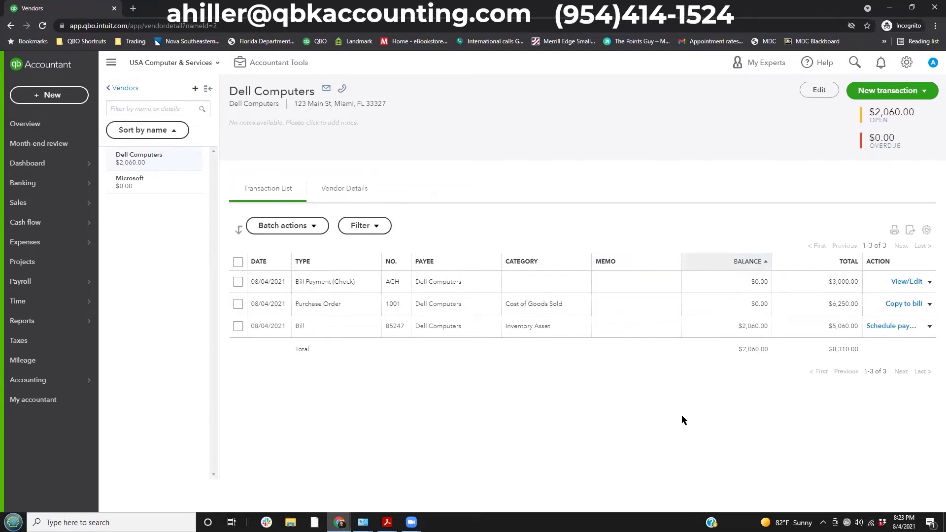
pyautogui.click(262, 262)
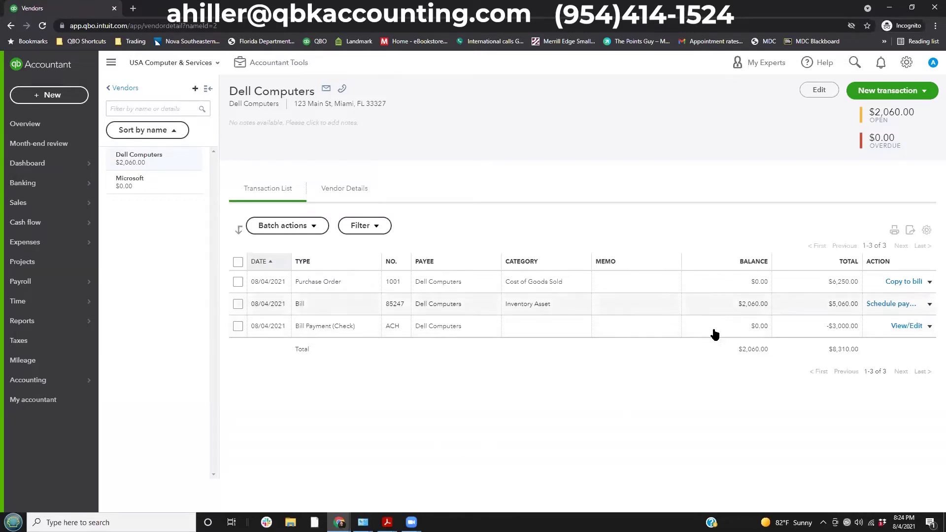
pyautogui.click(930, 304)
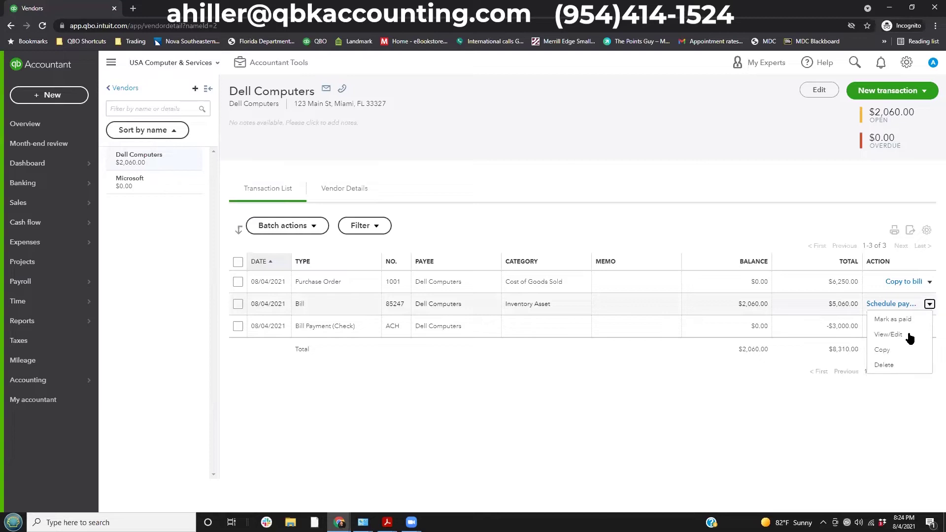
pyautogui.click(542, 362)
# Bring up the + New list of transaction types.
pyautogui.click(33, 95)
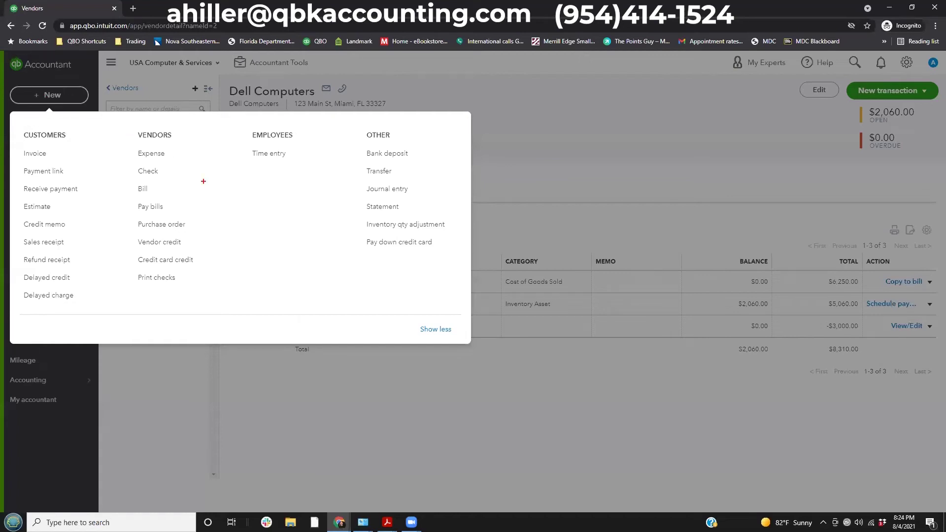
pyautogui.moveTo(130, 197); pyautogui.dragTo(181, 215)
pyautogui.press('Escape')
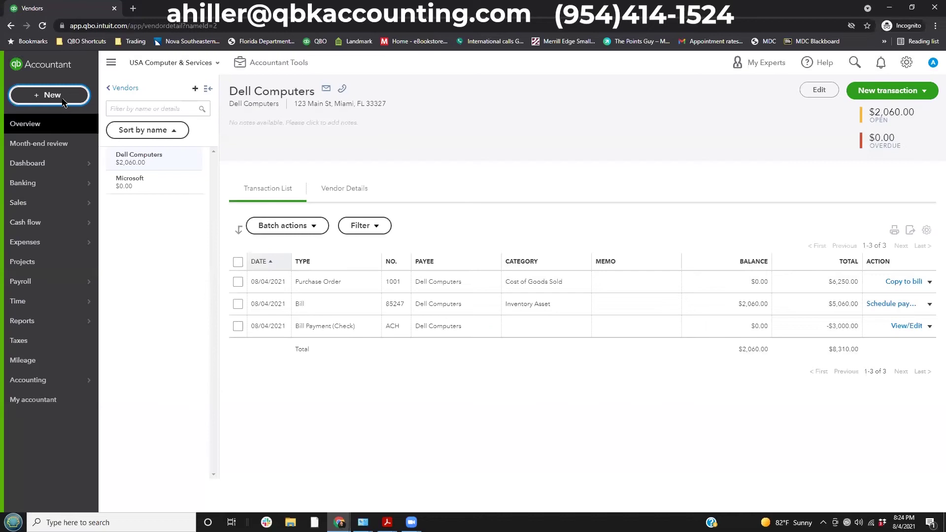
pyautogui.click(50, 95)
# Pay the remaining $2,060.00 on Dell bill 85247 from the Chase Credit Card and save.
pyautogui.click(154, 206)
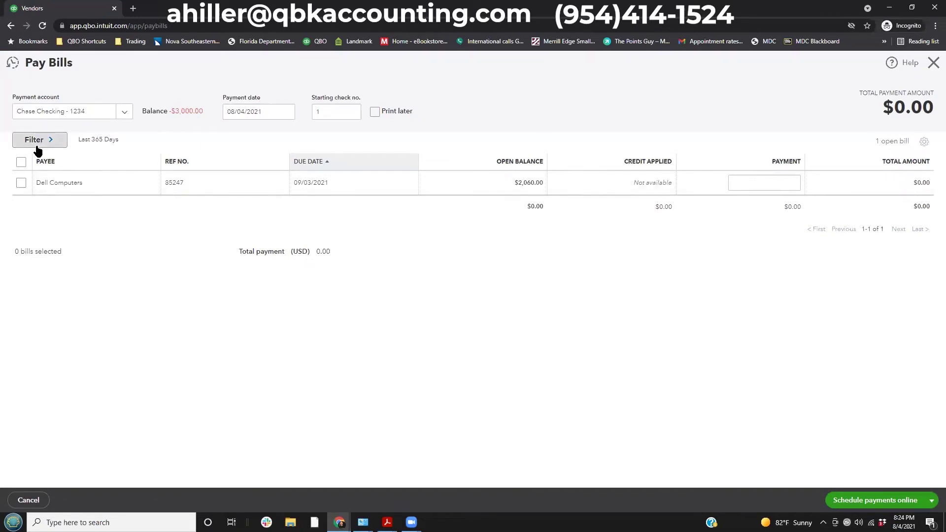
pyautogui.click(125, 112)
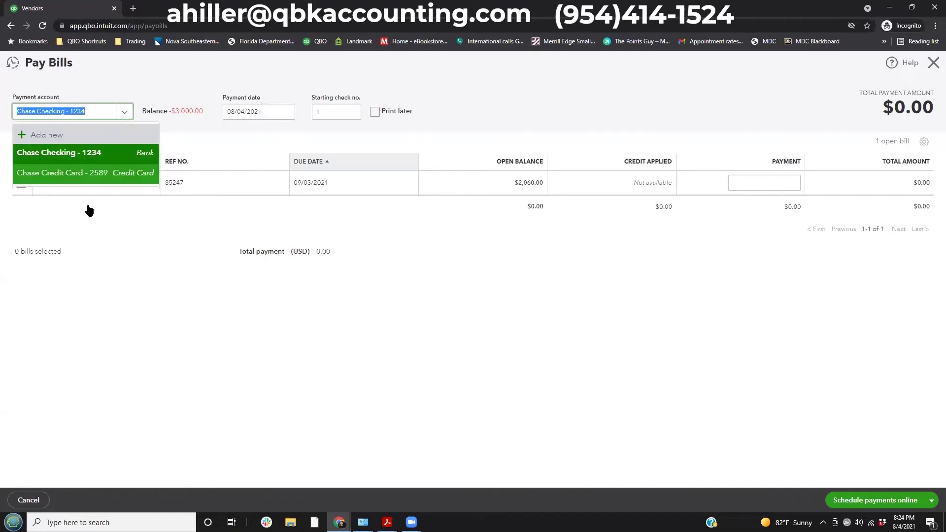
pyautogui.click(124, 177)
pyautogui.click(256, 112)
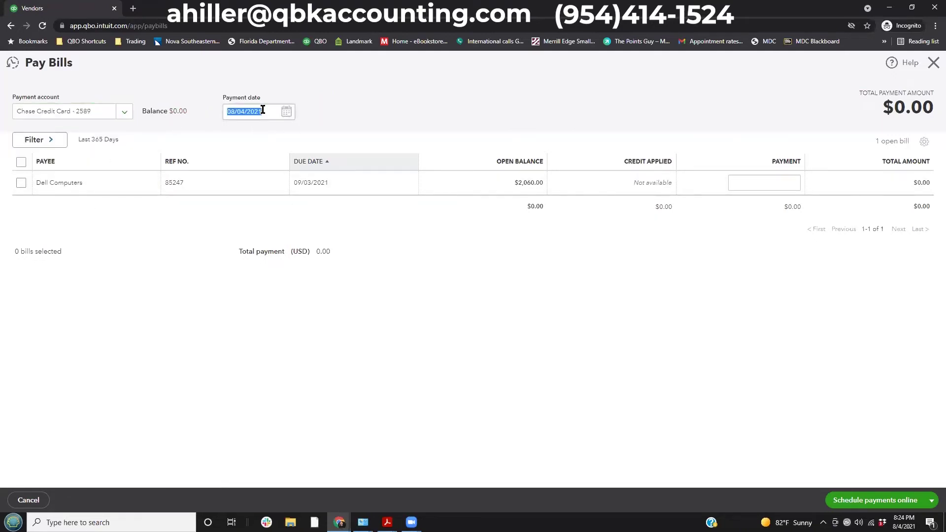
pyautogui.click(21, 182)
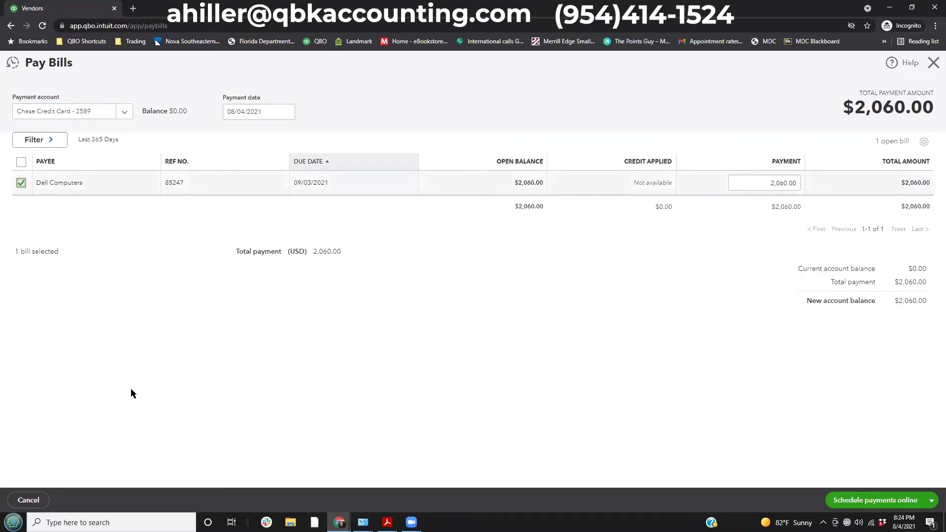
pyautogui.moveTo(743, 182); pyautogui.dragTo(796, 188)
pyautogui.press('Tab')
pyautogui.click(931, 500)
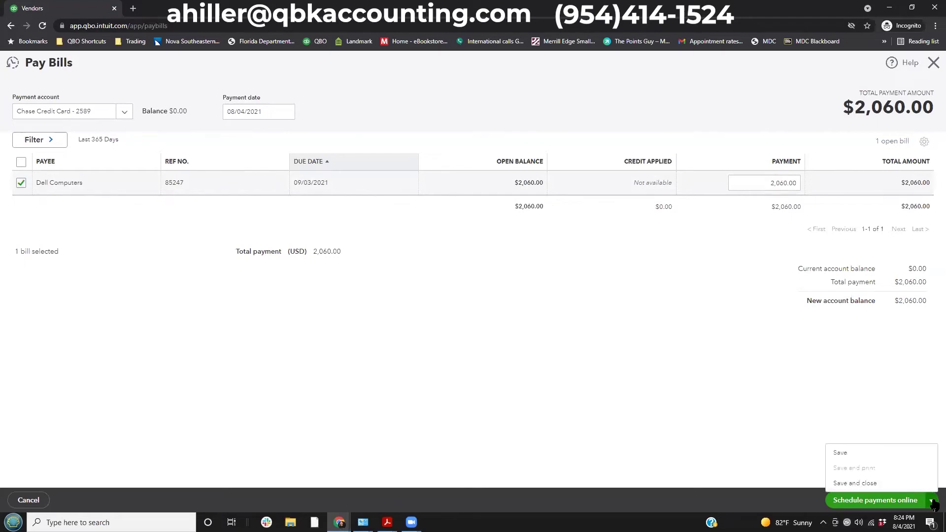
pyautogui.click(855, 484)
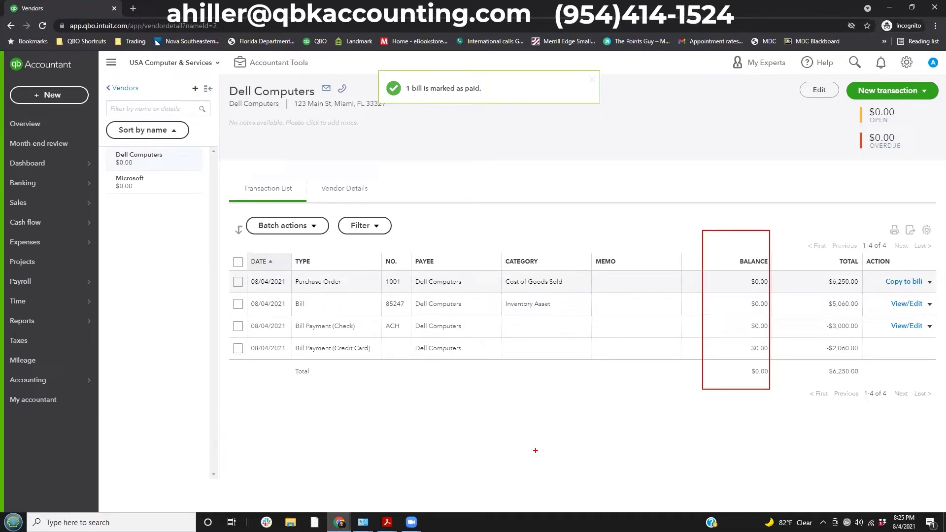
# Show the + New menu's vendor transaction types: Expense, Check, Bill and Pay bills.
pyautogui.press('Escape')
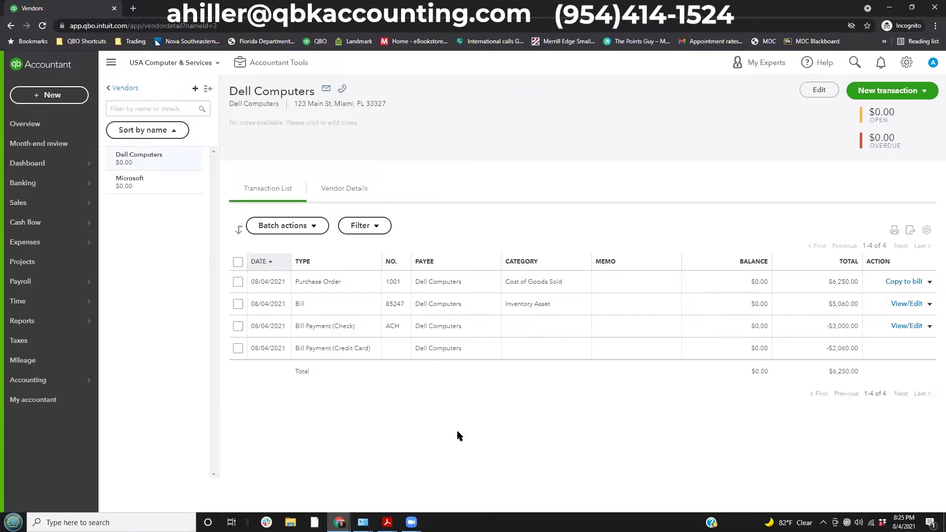
pyautogui.click(52, 95)
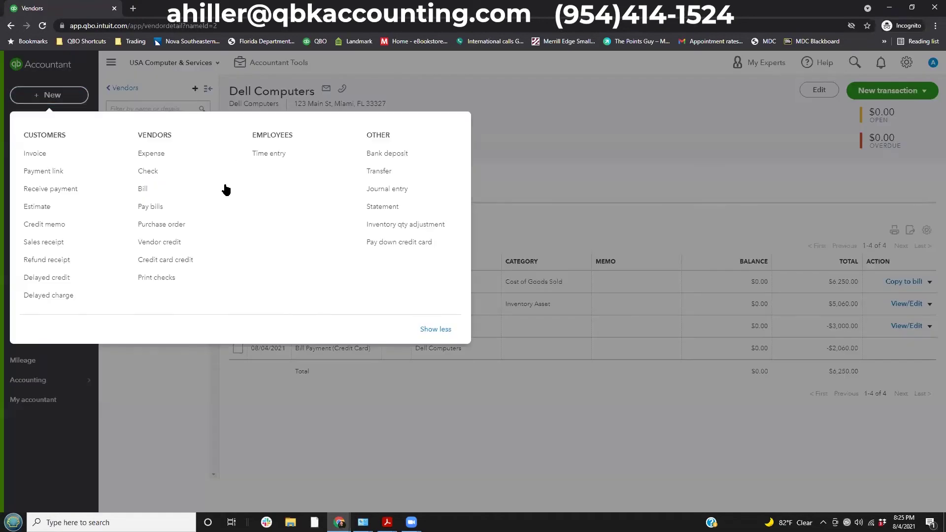
pyautogui.moveTo(129, 144); pyautogui.dragTo(170, 160)
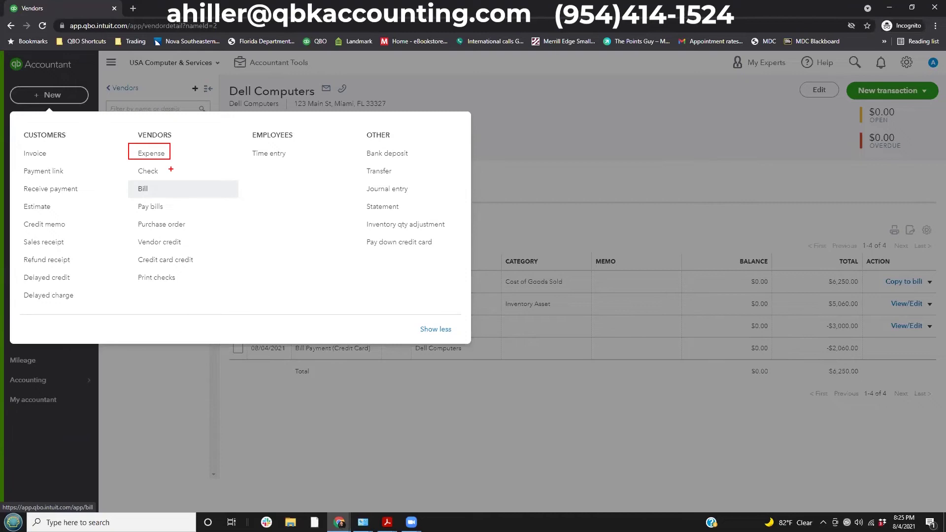
# Go over the Expense, Check, Bill and Pay bills options, then close the + New menu.
pyautogui.moveTo(130, 159); pyautogui.dragTo(173, 177)
pyautogui.moveTo(126, 177); pyautogui.dragTo(171, 196)
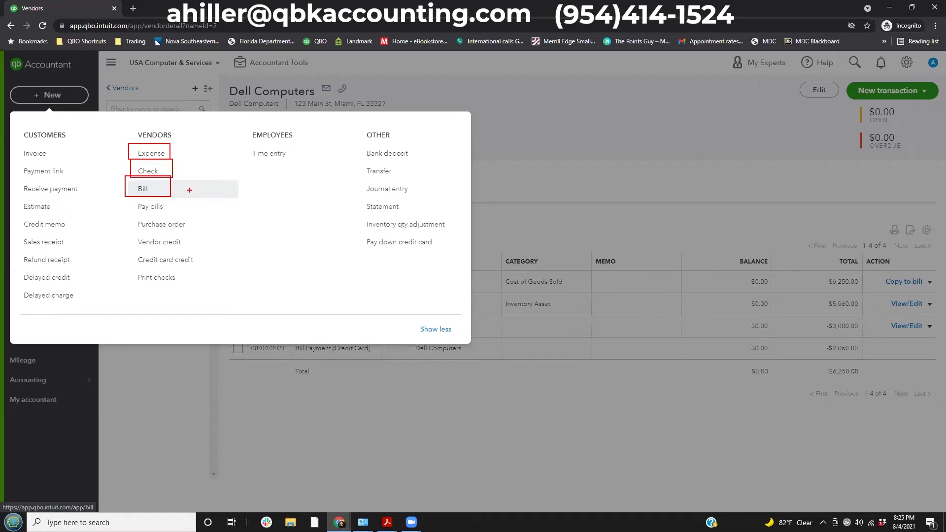
pyautogui.moveTo(124, 195); pyautogui.dragTo(175, 220)
pyautogui.moveTo(173, 184)
pyautogui.mouseDown()
pyautogui.moveTo(188, 184)
pyautogui.moveTo(185, 213)
pyautogui.moveTo(192, 199)
pyautogui.moveTo(174, 188)
pyautogui.mouseUp()
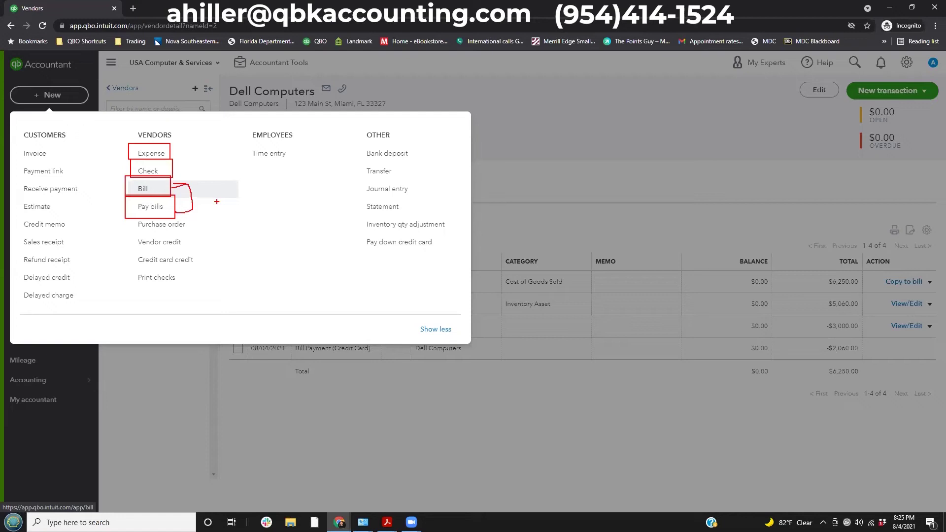
pyautogui.press('Escape')
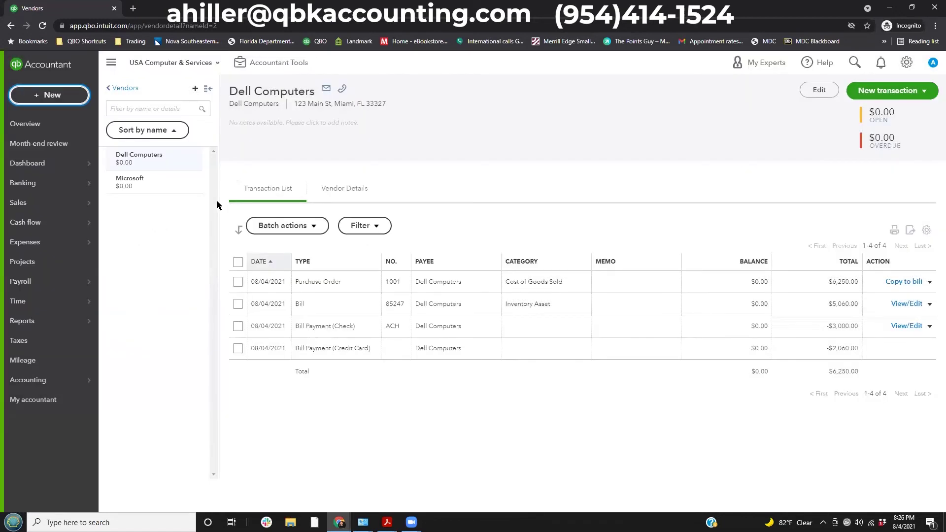
pyautogui.click(887, 91)
pyautogui.click(879, 171)
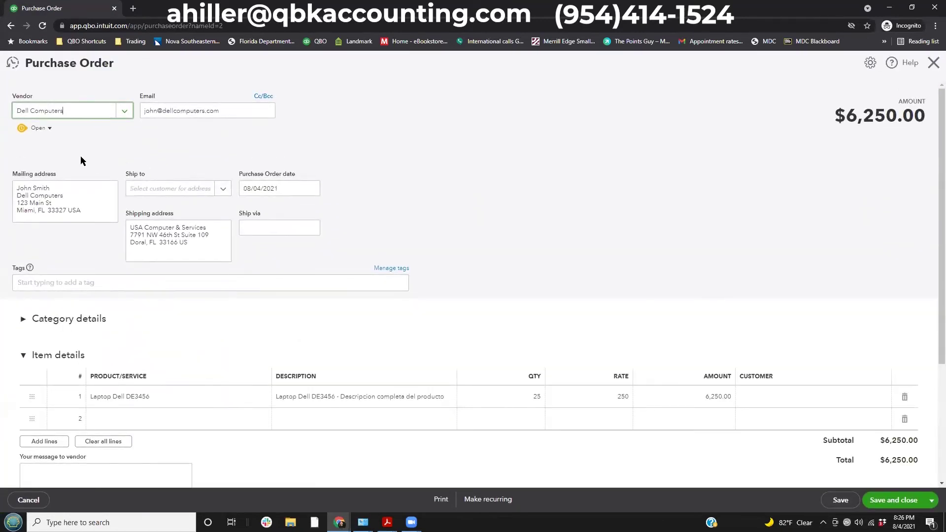
pyautogui.click(47, 127)
pyautogui.click(934, 63)
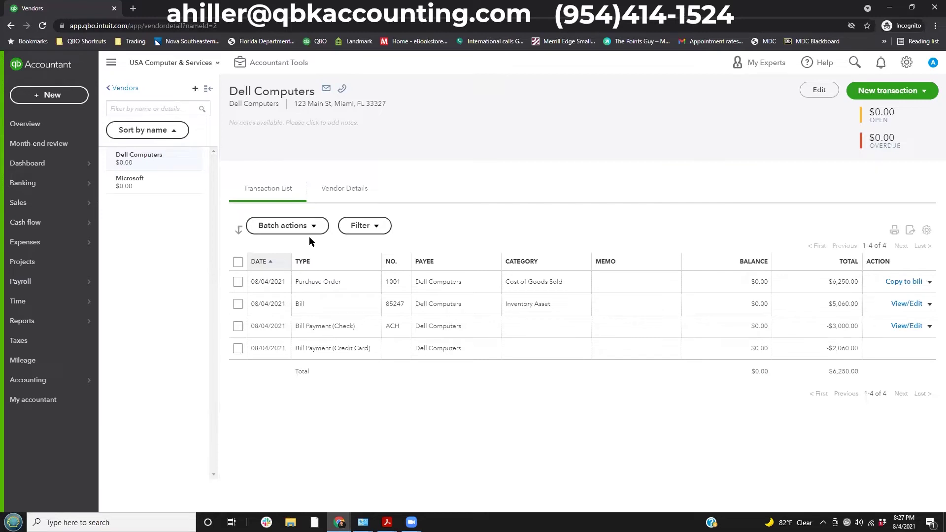
# Sort Dell's transactions by date and open PO 1001 to check its Qty and Received columns.
pyautogui.click(263, 263)
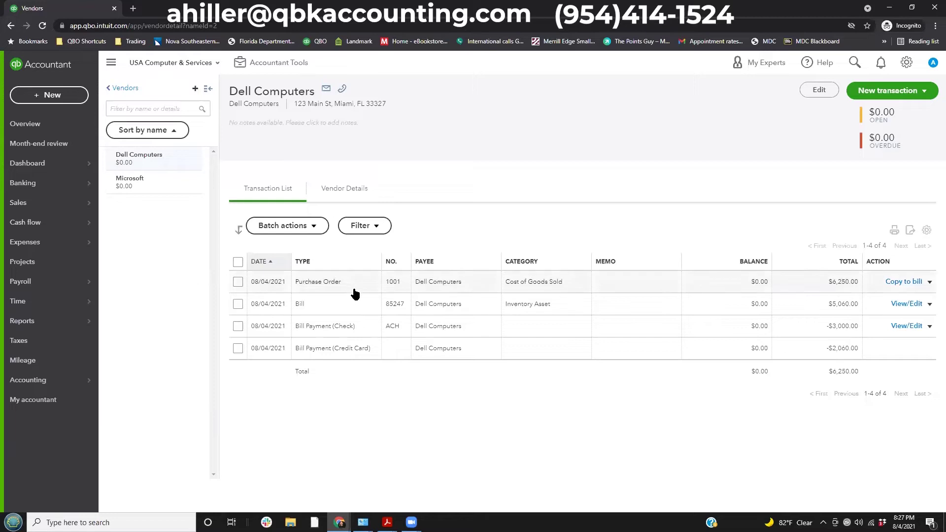
pyautogui.click(392, 286)
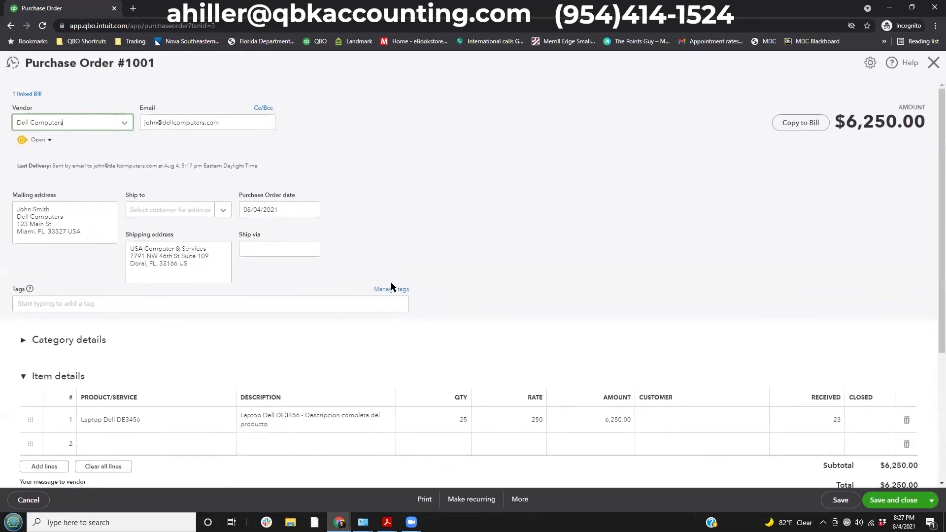
pyautogui.scroll(-2, 391, 286)
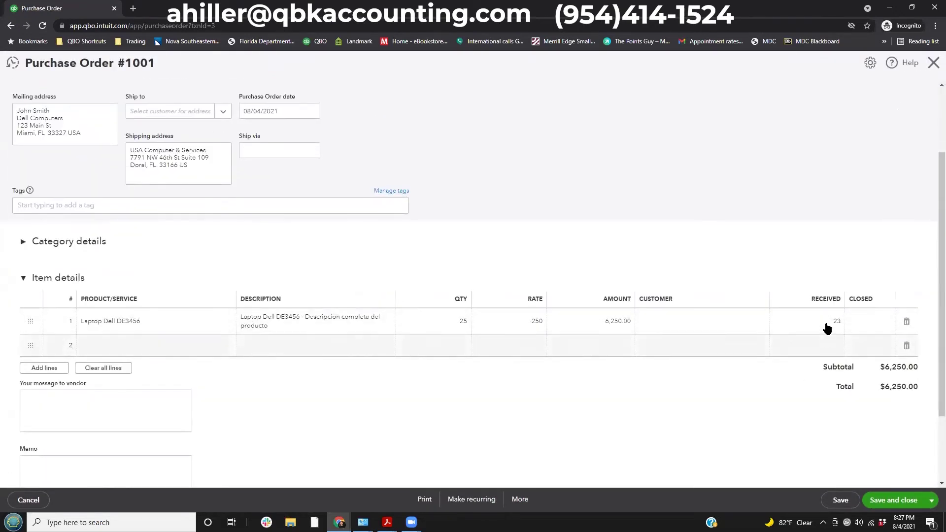
pyautogui.moveTo(460, 326)
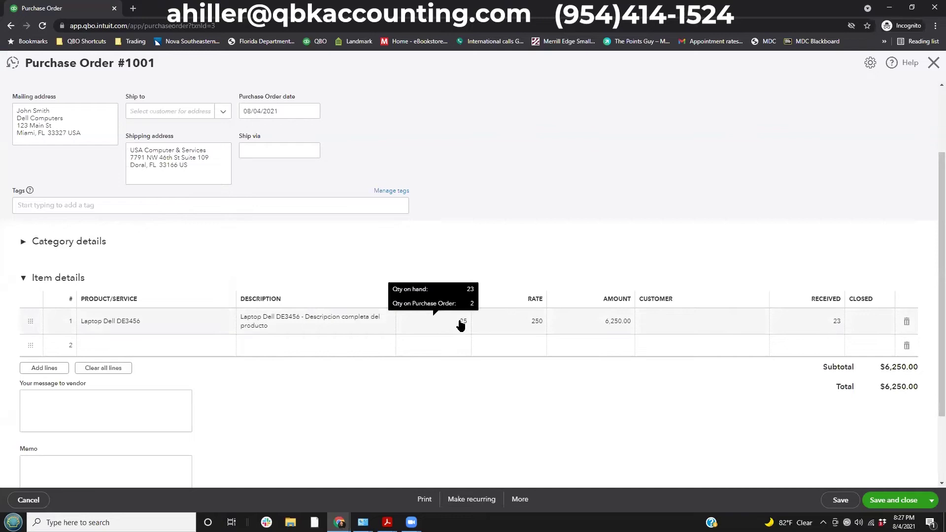
pyautogui.scroll(2, 401, 266)
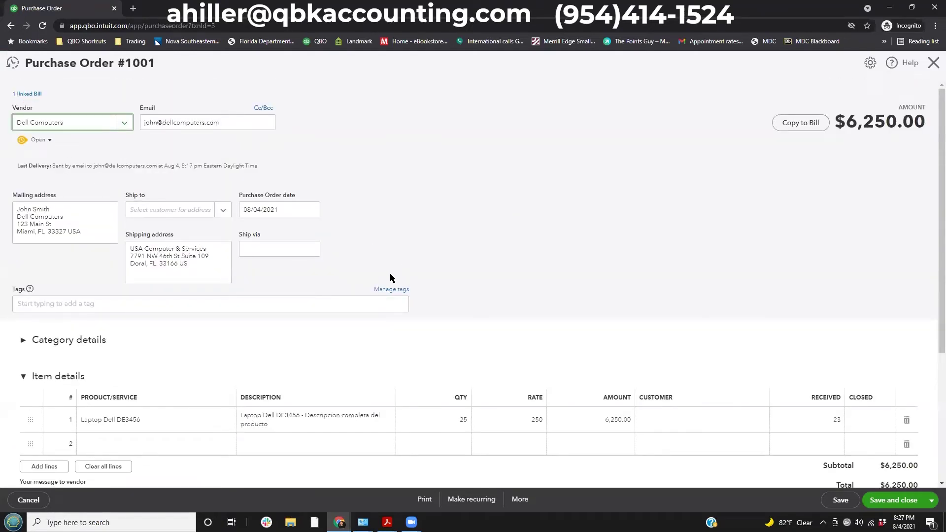
pyautogui.scroll(-3, 389, 274)
pyautogui.scroll(3, 390, 275)
# Leave purchase order 1001's status Open and copy its remaining items to a bill.
pyautogui.click(49, 140)
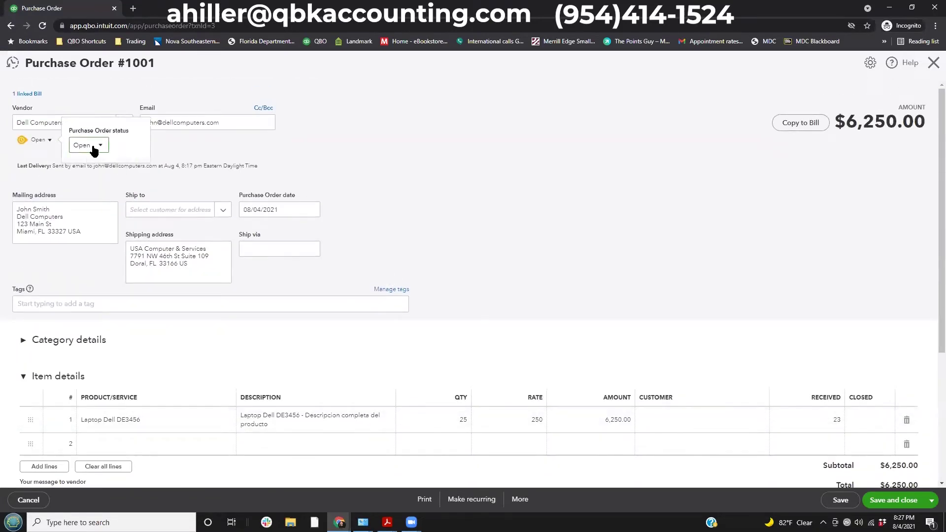
pyautogui.click(374, 167)
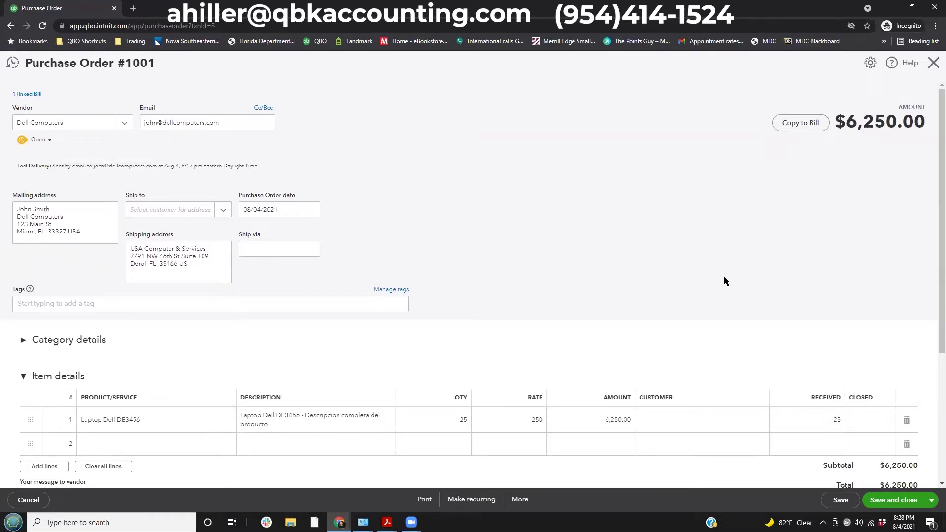
pyautogui.scroll(-2, 521, 319)
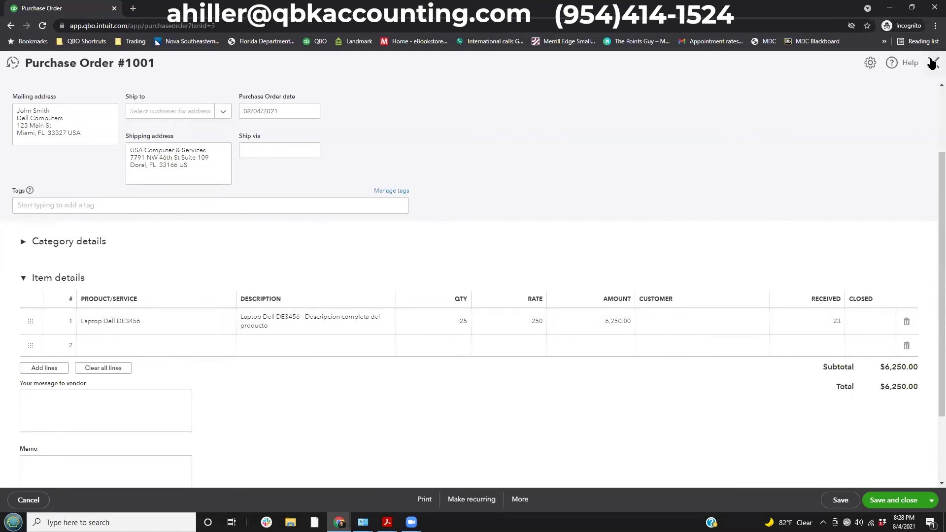
pyautogui.scroll(2, 653, 247)
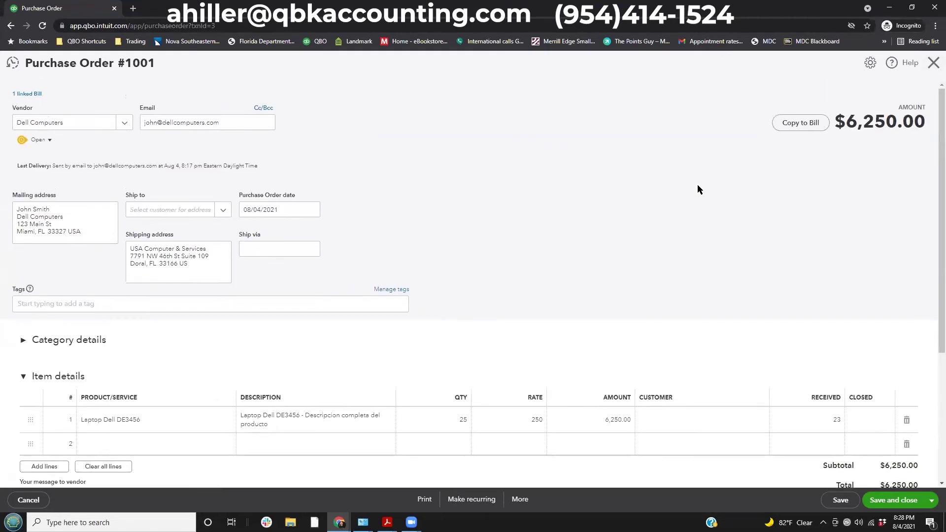
pyautogui.click(812, 124)
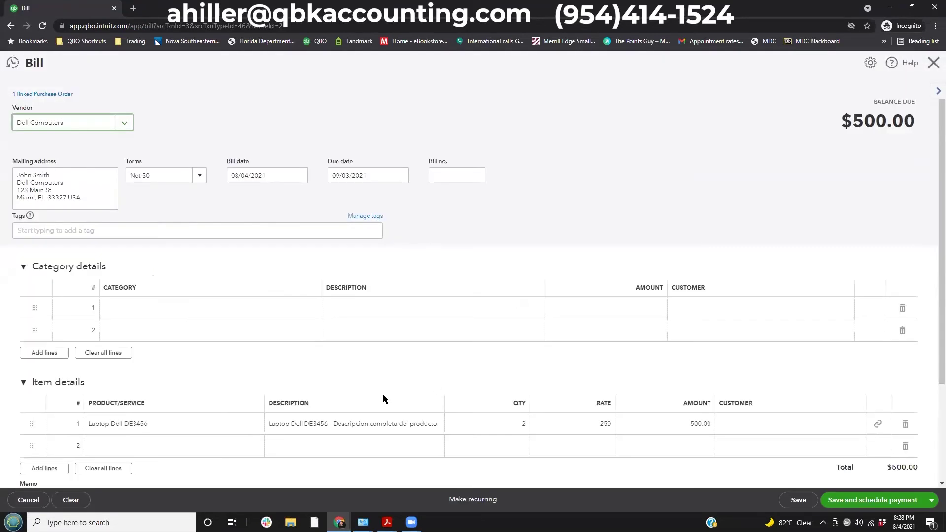
# Give the copied $500.00 bill number 1234, save it and close it.
pyautogui.click(518, 427)
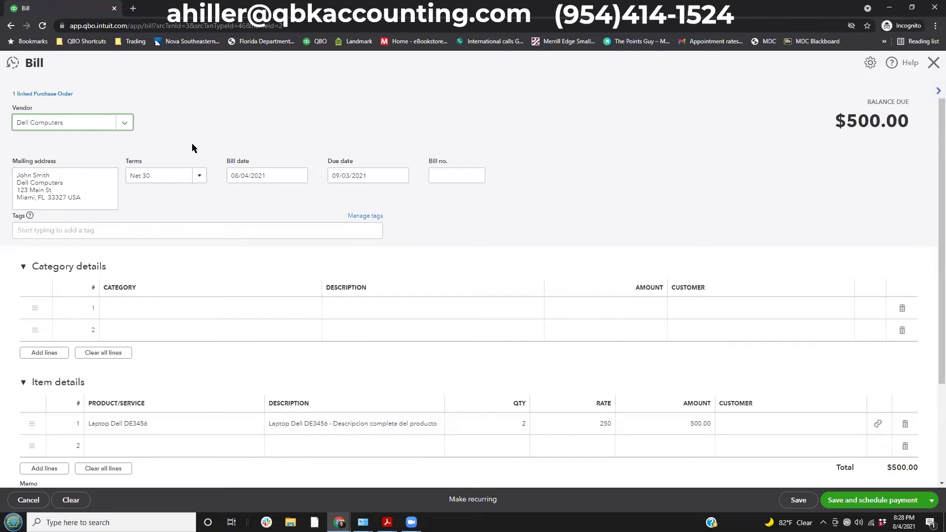
pyautogui.click(446, 167)
pyautogui.write('1234')
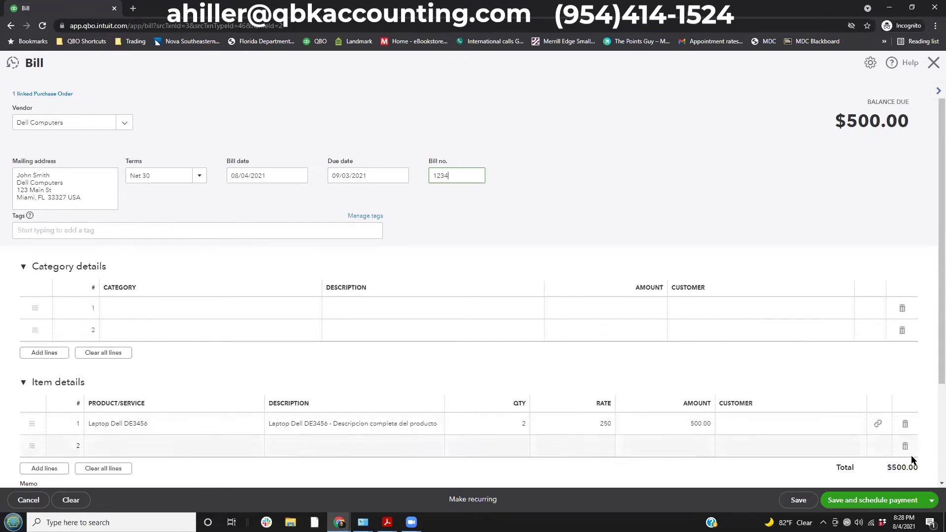
pyautogui.click(798, 501)
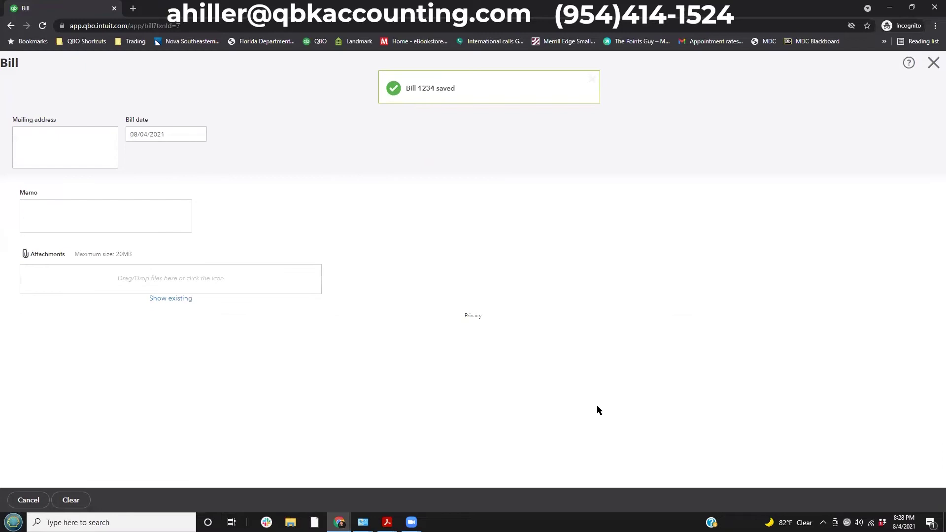
pyautogui.click(930, 60)
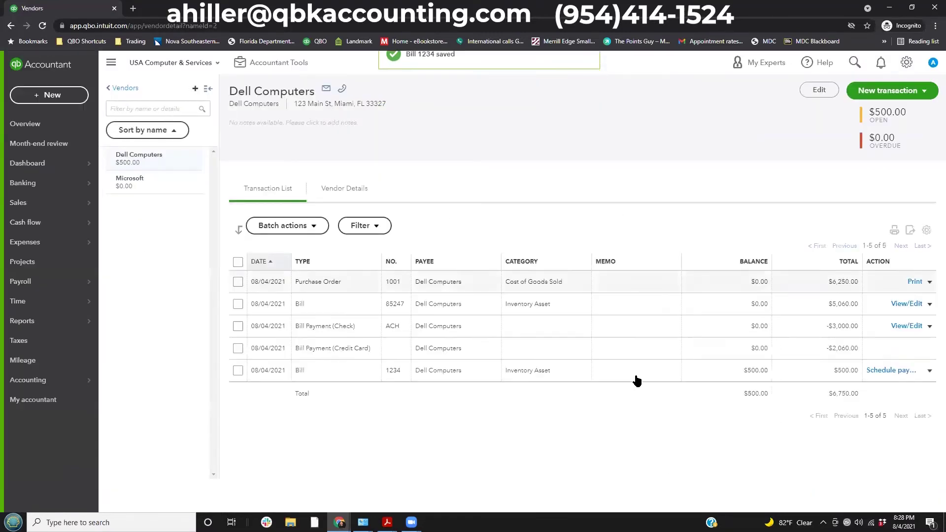
pyautogui.click(459, 285)
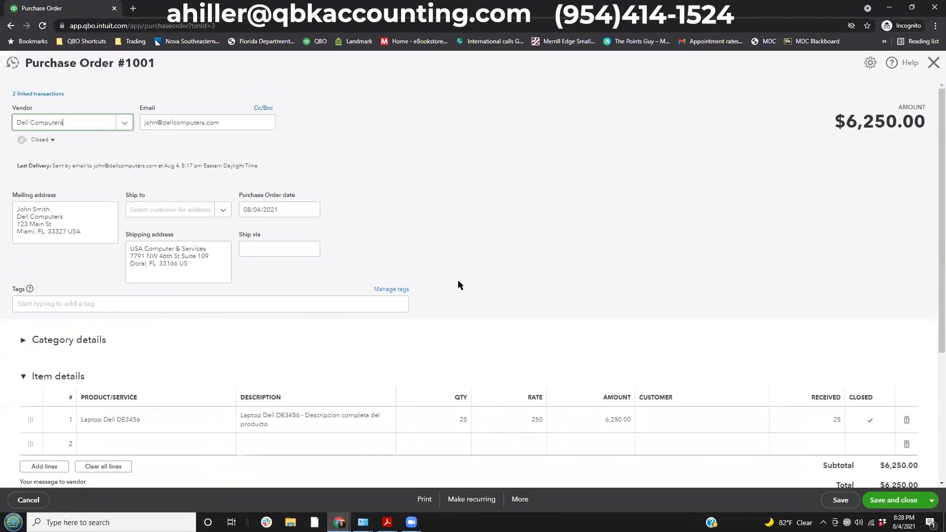
pyautogui.moveTo(6, 128); pyautogui.dragTo(66, 150)
pyautogui.click(932, 64)
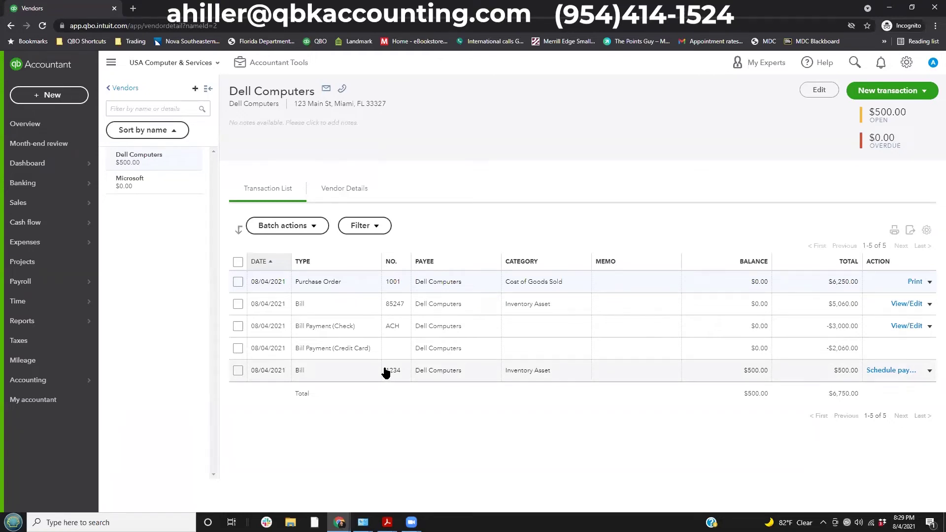
pyautogui.click(386, 371)
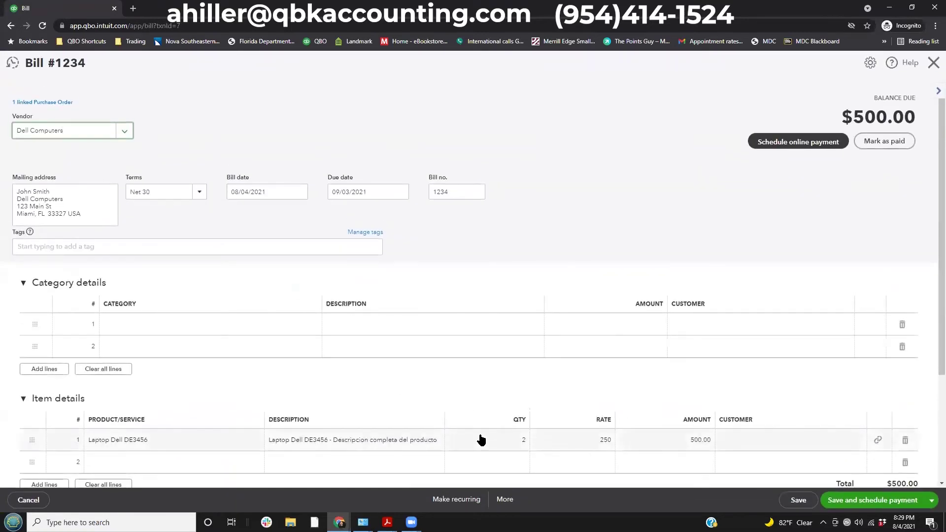
pyautogui.click(487, 438)
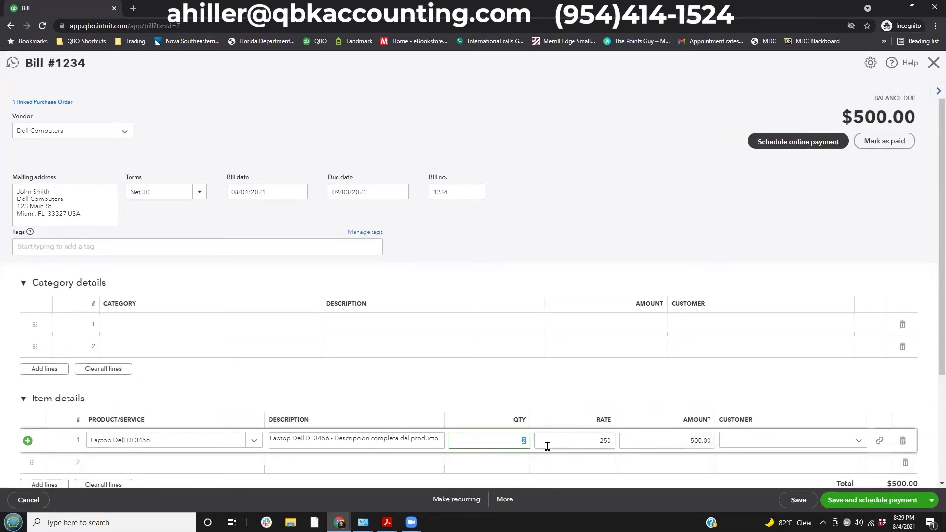
pyautogui.click(582, 441)
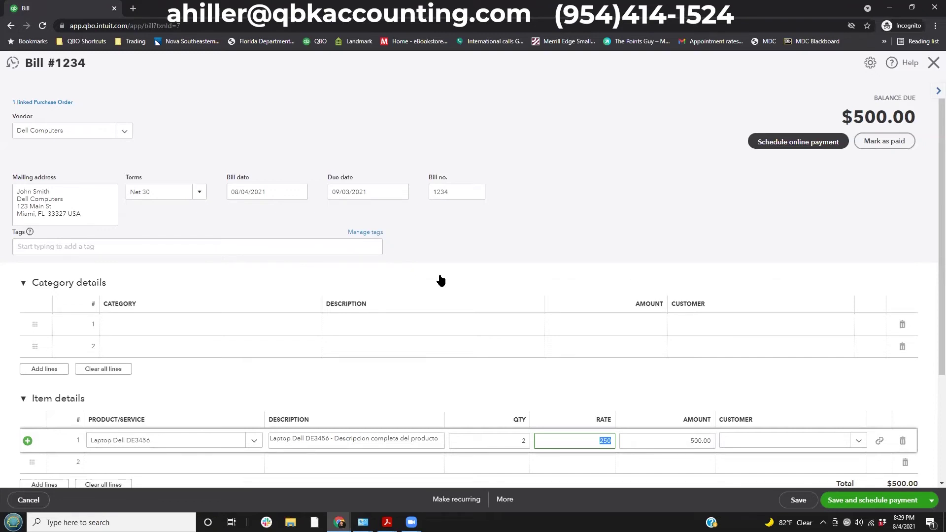
pyautogui.click(933, 64)
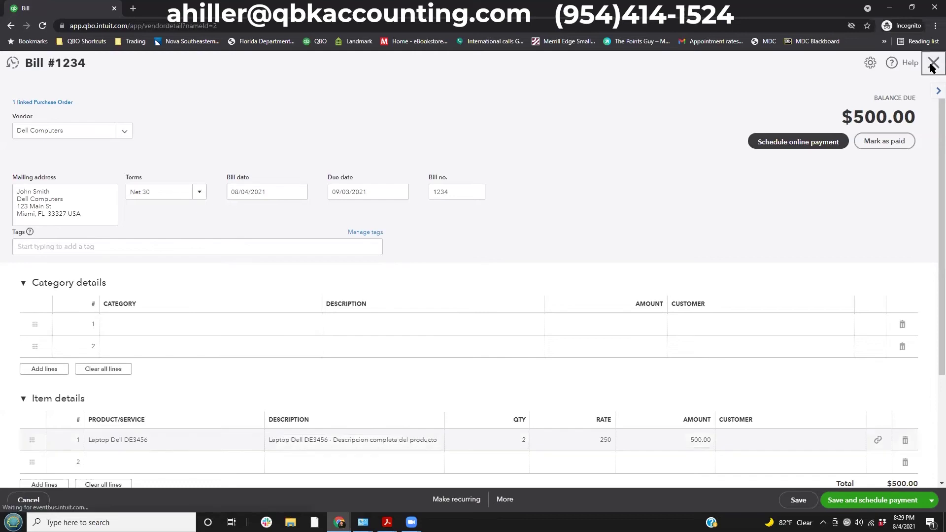
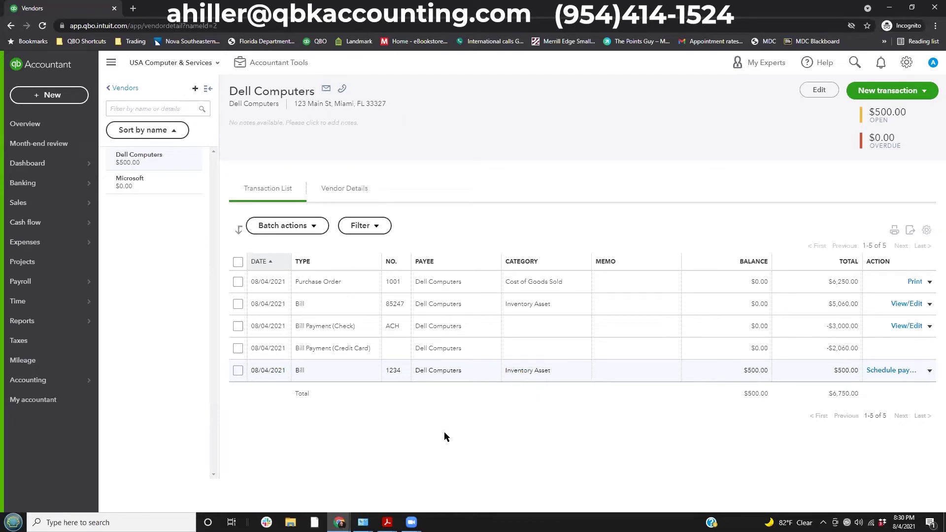
# Start a new check to Microsoft paid from Chase Checking - 1234.
pyautogui.click(69, 97)
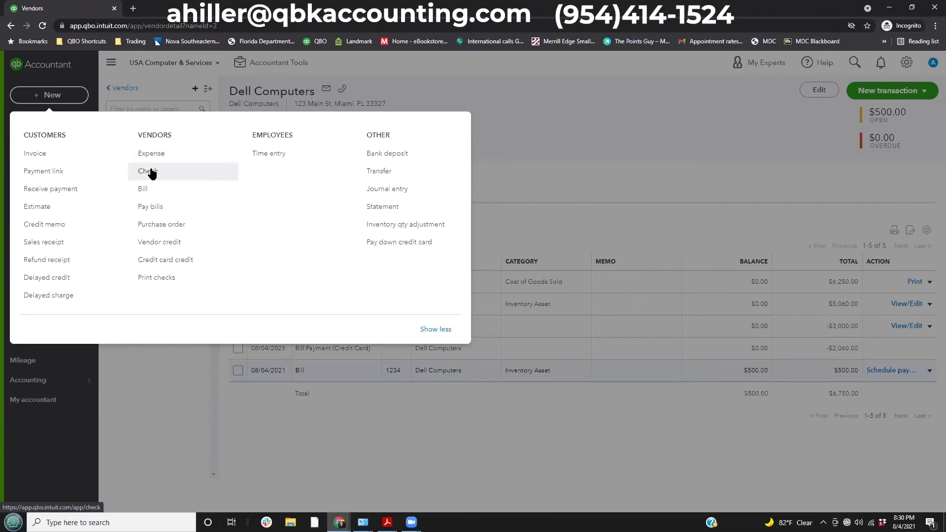
pyautogui.click(150, 172)
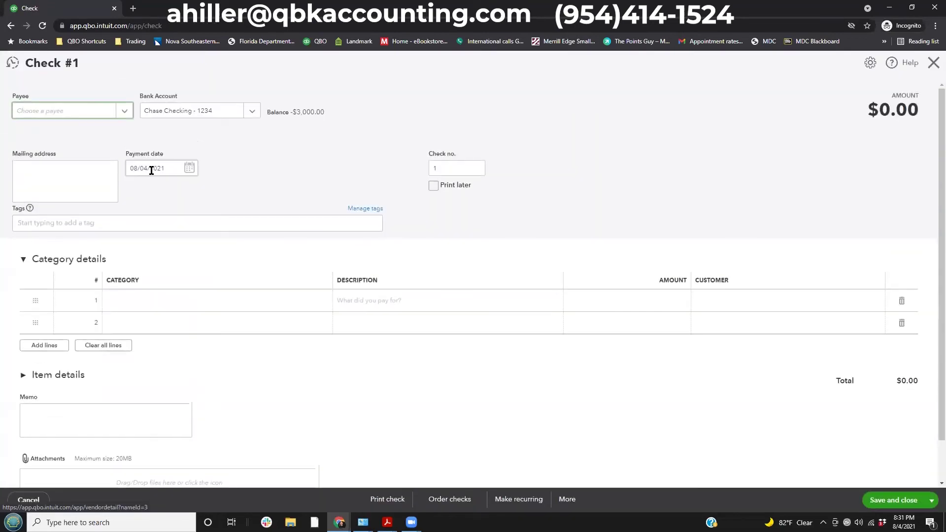
pyautogui.click(124, 112)
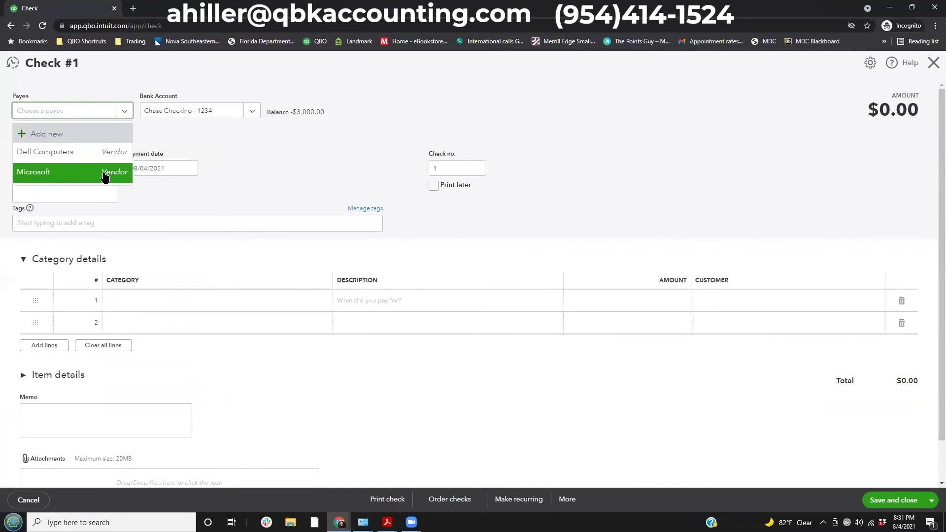
pyautogui.click(105, 172)
pyautogui.press('Tab')
pyautogui.click(251, 110)
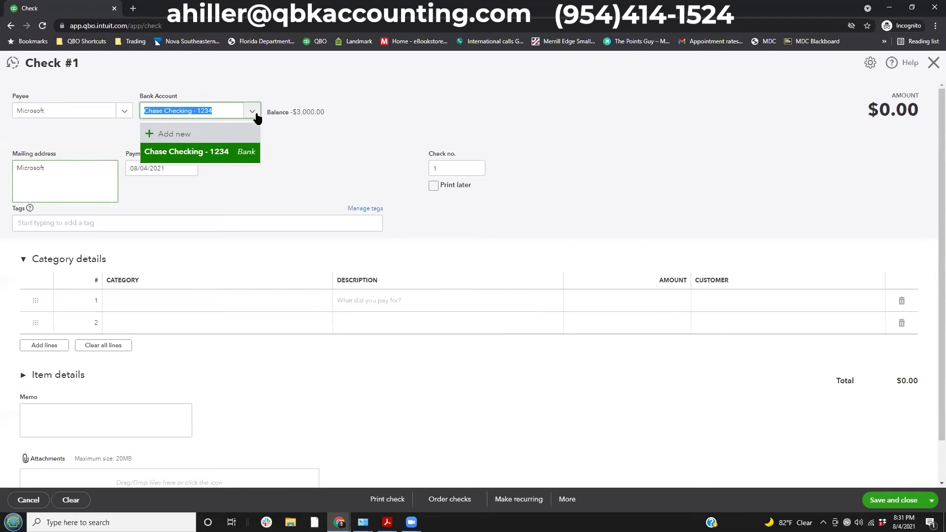
pyautogui.click(215, 159)
# Set the check number to 1001.
pyautogui.click(162, 167)
pyautogui.click(430, 168)
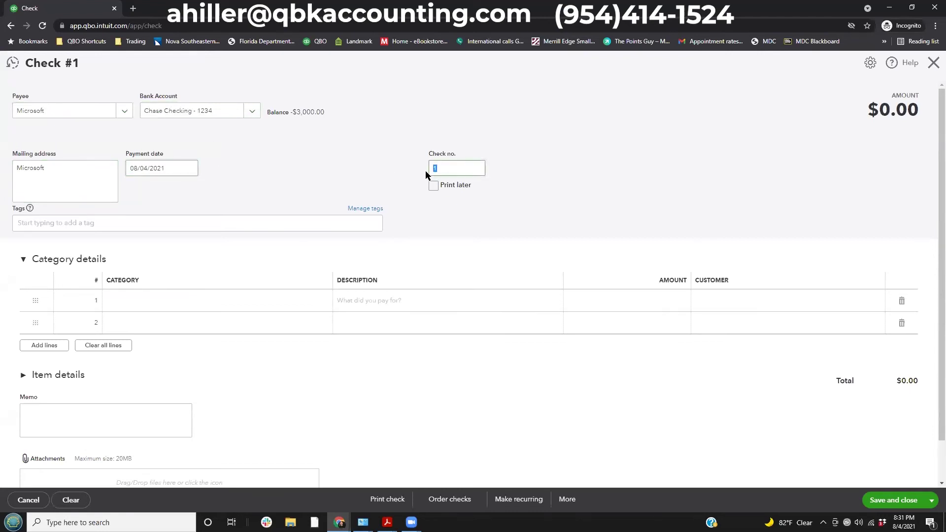
pyautogui.write('1001')
pyautogui.click(390, 175)
pyautogui.moveTo(420, 174); pyautogui.dragTo(481, 199)
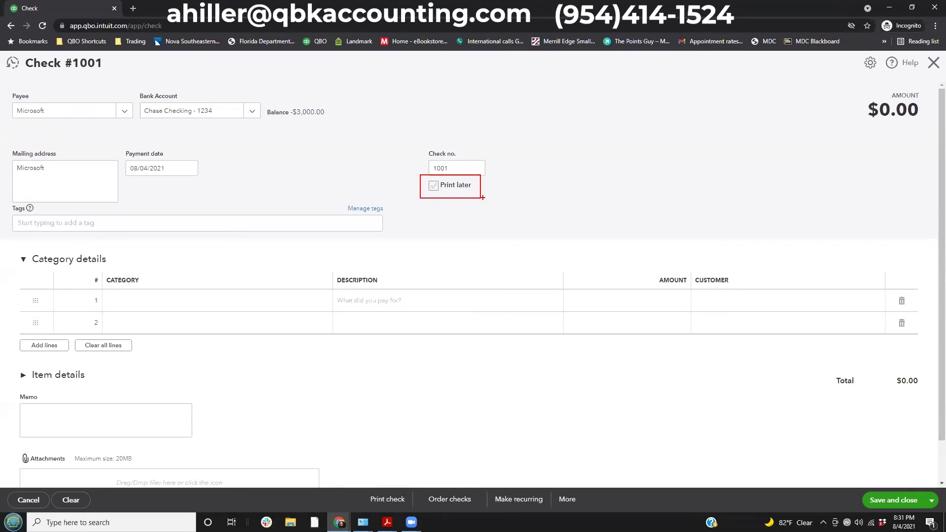
pyautogui.press('e')
pyautogui.moveTo(14, 248); pyautogui.dragTo(117, 271)
pyautogui.moveTo(5, 362); pyautogui.dragTo(105, 395)
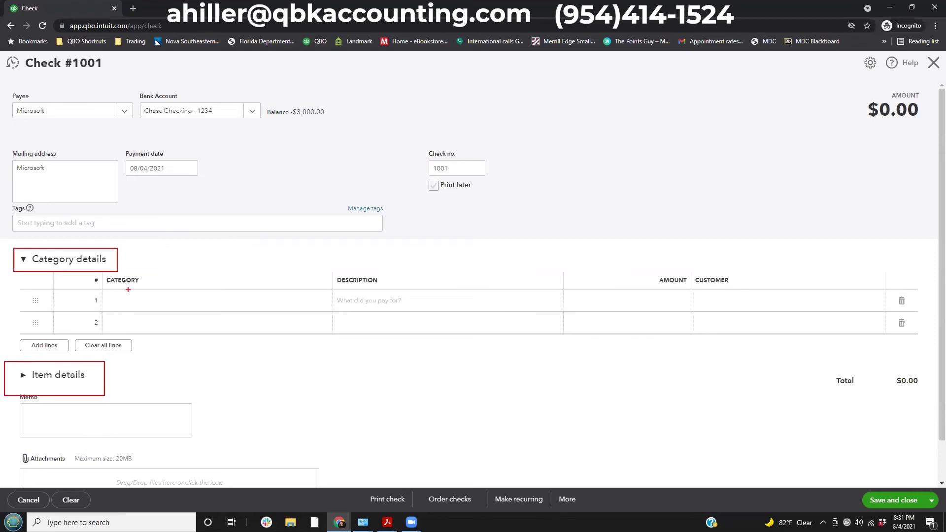
pyautogui.moveTo(121, 260); pyautogui.dragTo(169, 262)
pyautogui.press('Escape')
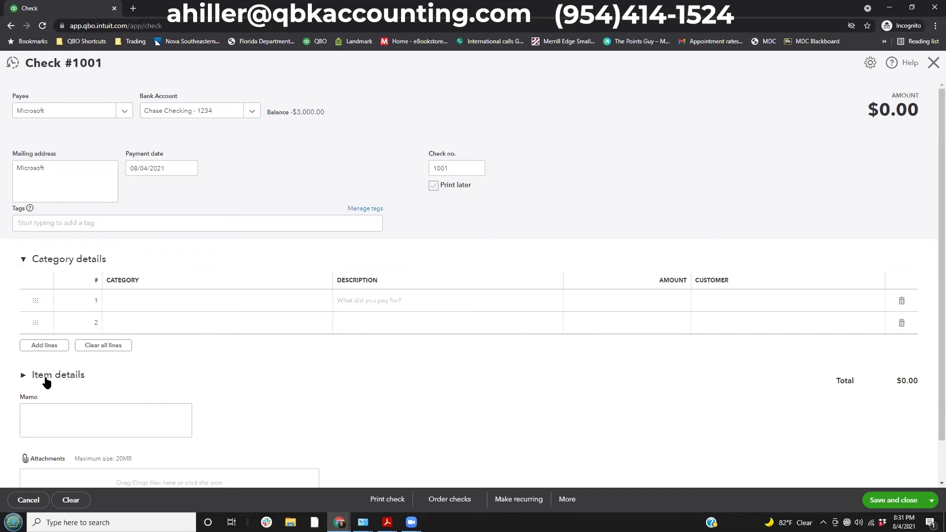
# Categorize the check's first line as Office Supplies & Software.
pyautogui.click(35, 376)
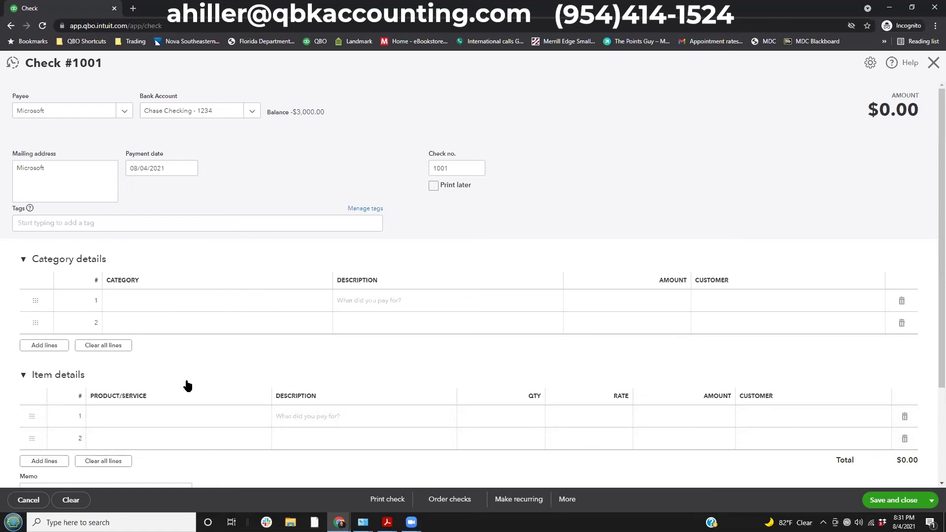
pyautogui.click(128, 302)
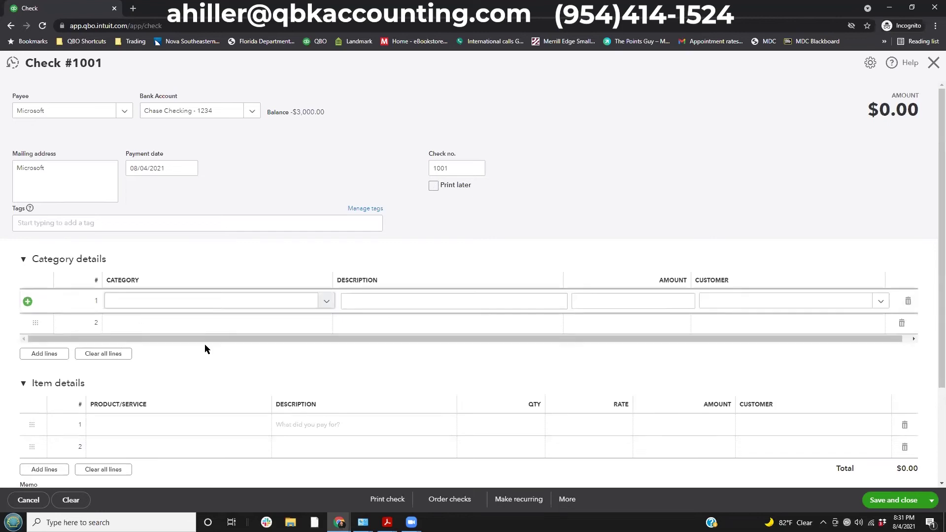
pyautogui.scroll(-5, 245, 386)
pyautogui.scroll(-3, 245, 389)
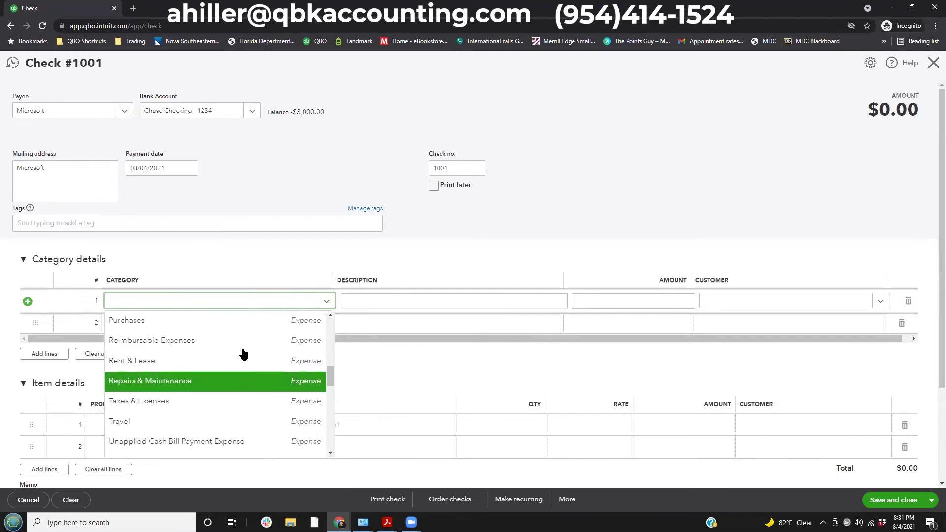
pyautogui.scroll(-3, 175, 392)
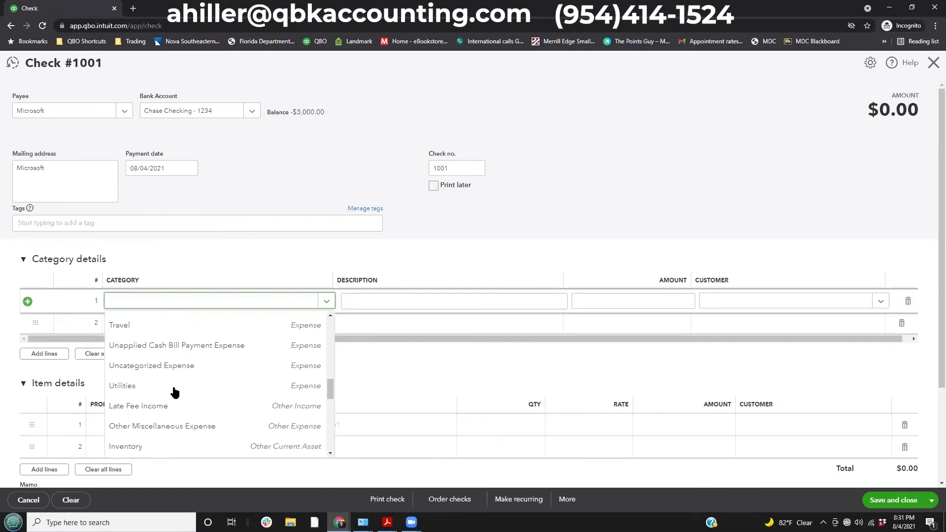
pyautogui.scroll(-2, 178, 384)
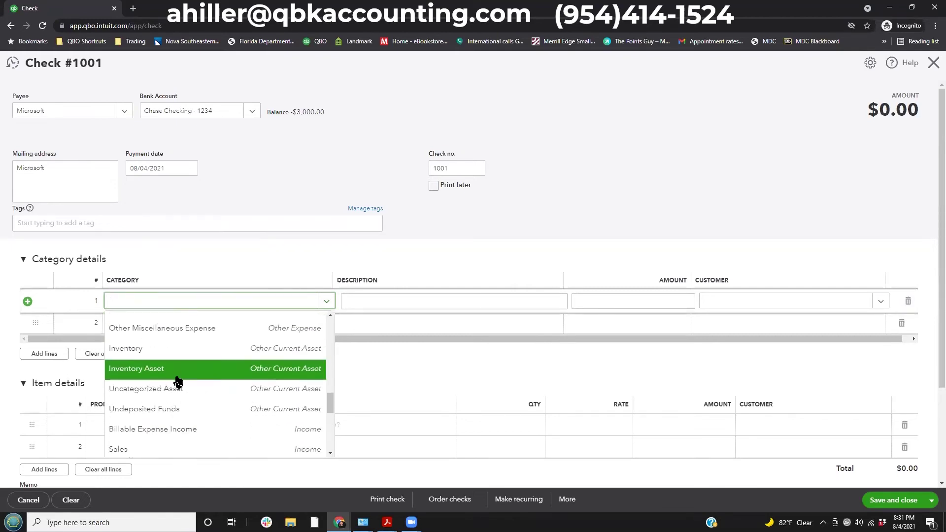
pyautogui.scroll(3, 178, 379)
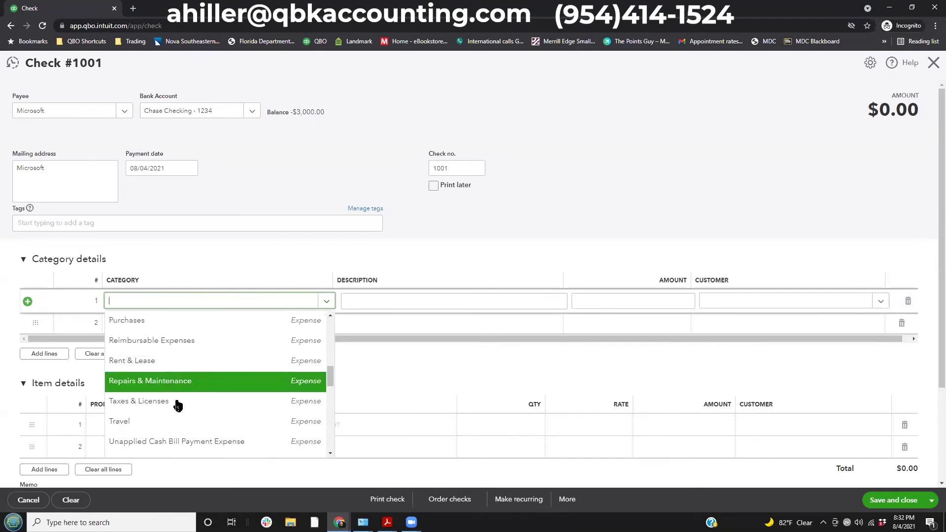
pyautogui.scroll(2, 207, 402)
pyautogui.scroll(1, 207, 402)
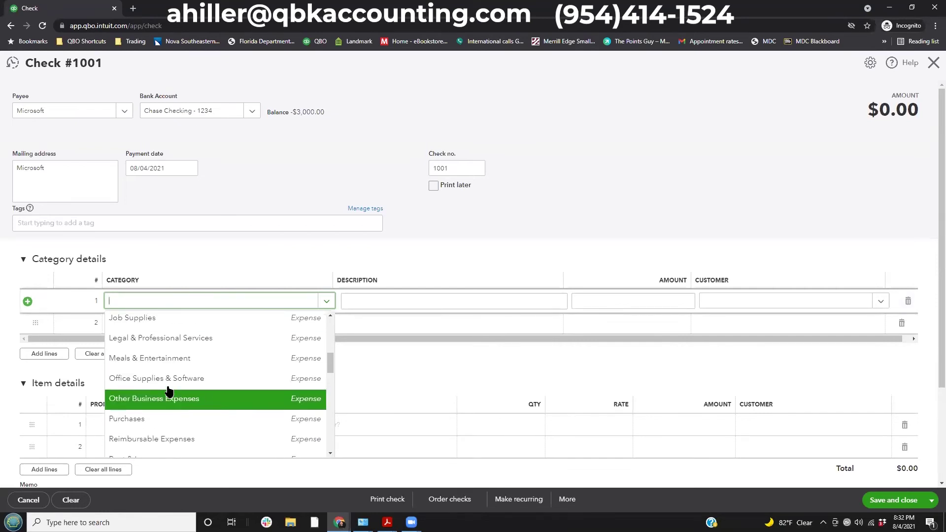
pyautogui.click(186, 387)
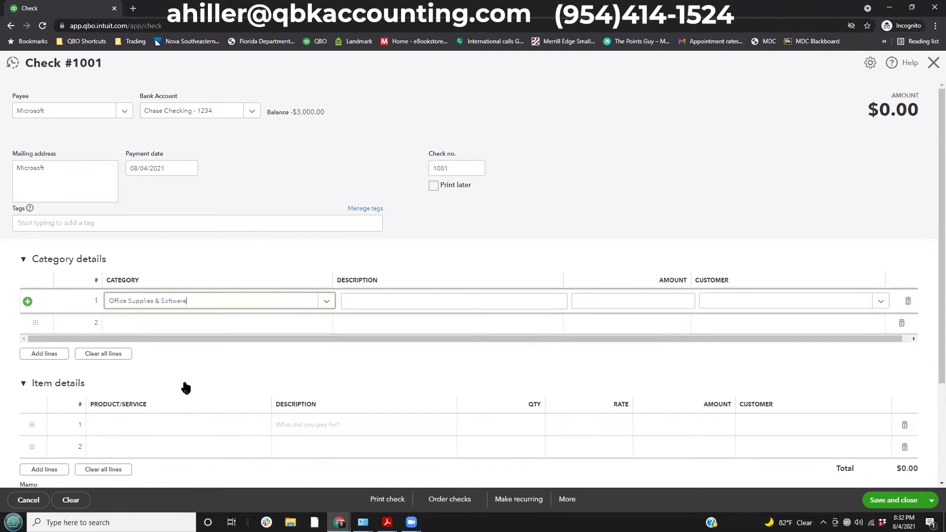
# Describe the line as 'Microsoft Office para asistente' with amount 725.50.
pyautogui.click(378, 297)
pyautogui.write('Mirosoft')
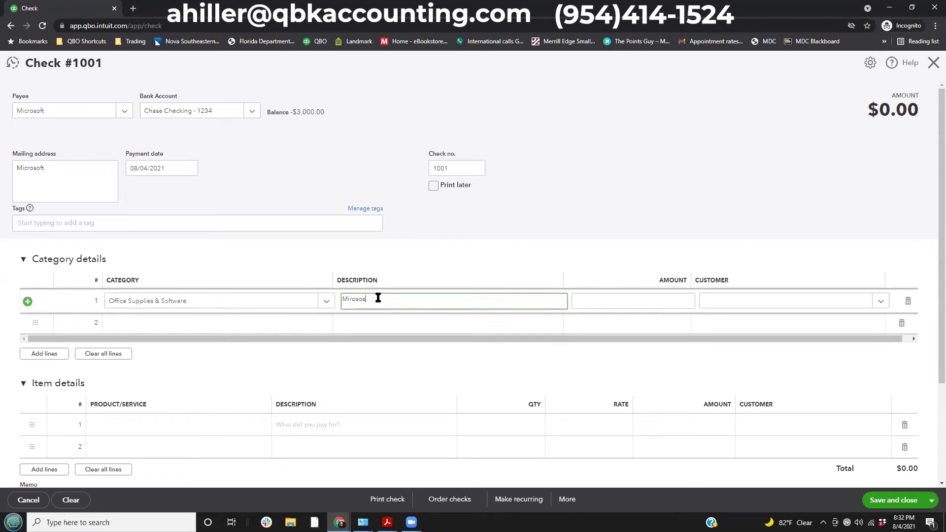
pyautogui.press('BackSpace')
pyautogui.press('BackSpace')
pyautogui.write('crosoft Office para assitente')
pyautogui.press('BackSpace')
pyautogui.press('BackSpace')
pyautogui.press('BackSpace')
pyautogui.press('BackSpace')
pyautogui.press('BackSpace')
pyautogui.write('istente')
pyautogui.press('Tab')
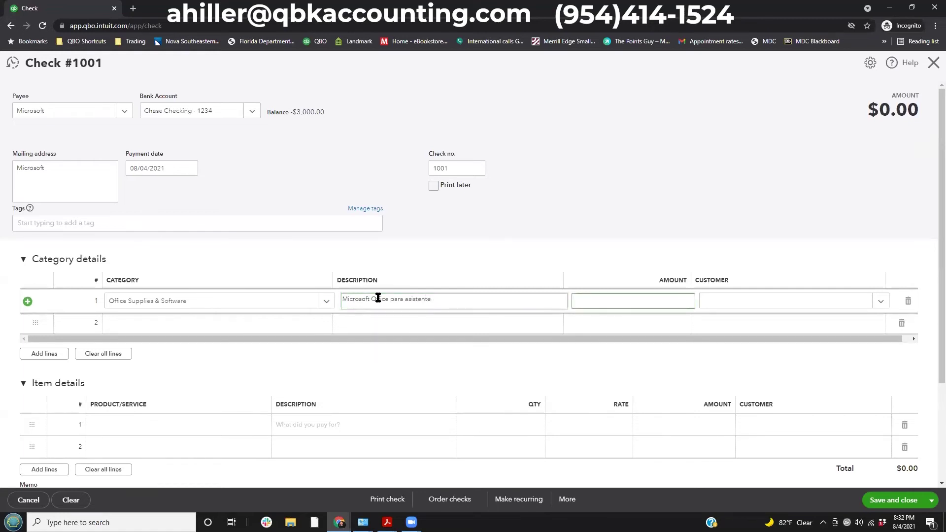
pyautogui.write('725.50')
pyautogui.press('Tab')
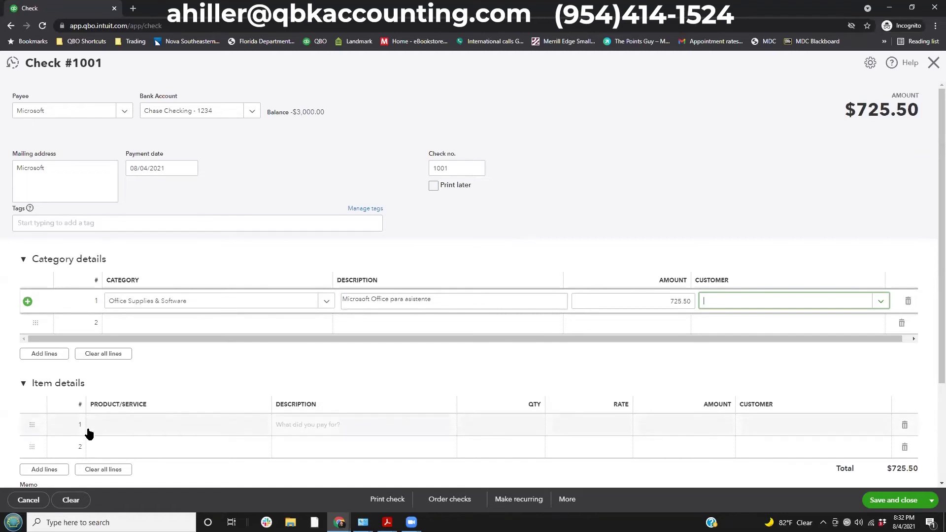
# Commit the category line and send the check to print.
pyautogui.click(111, 434)
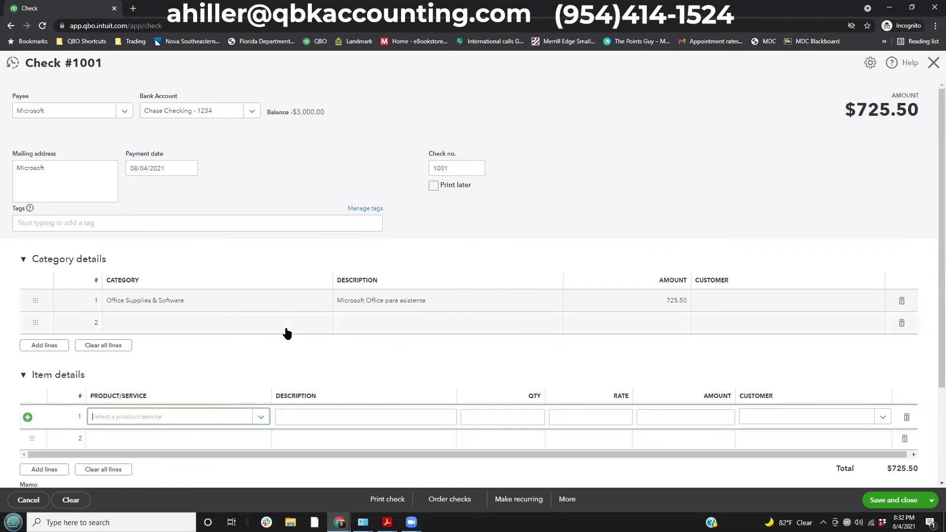
pyautogui.scroll(-3, 287, 330)
pyautogui.scroll(3, 287, 326)
pyautogui.moveTo(149, 97); pyautogui.dragTo(270, 128)
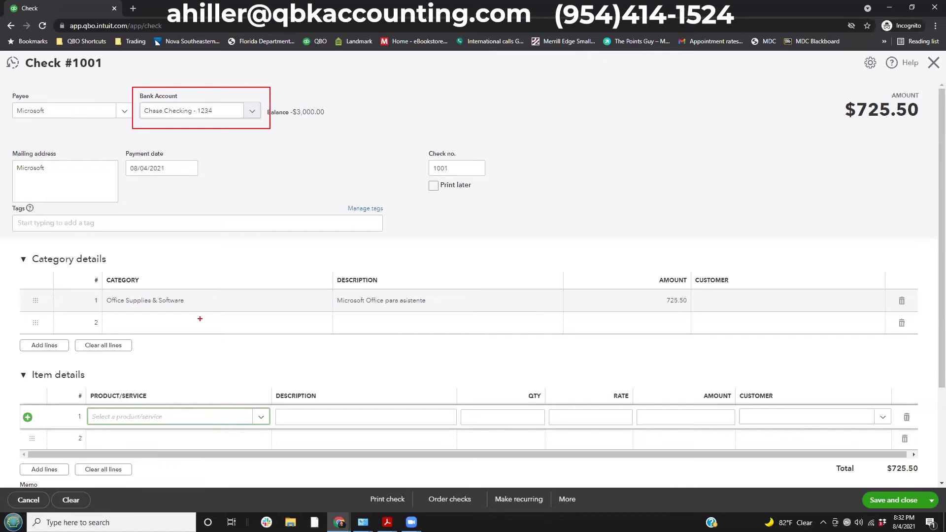
pyautogui.press('Escape')
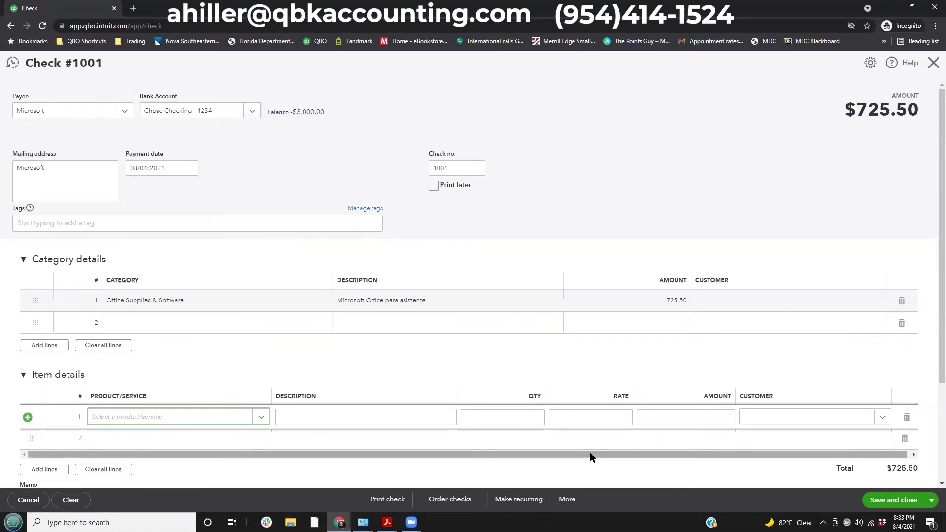
pyautogui.click(397, 501)
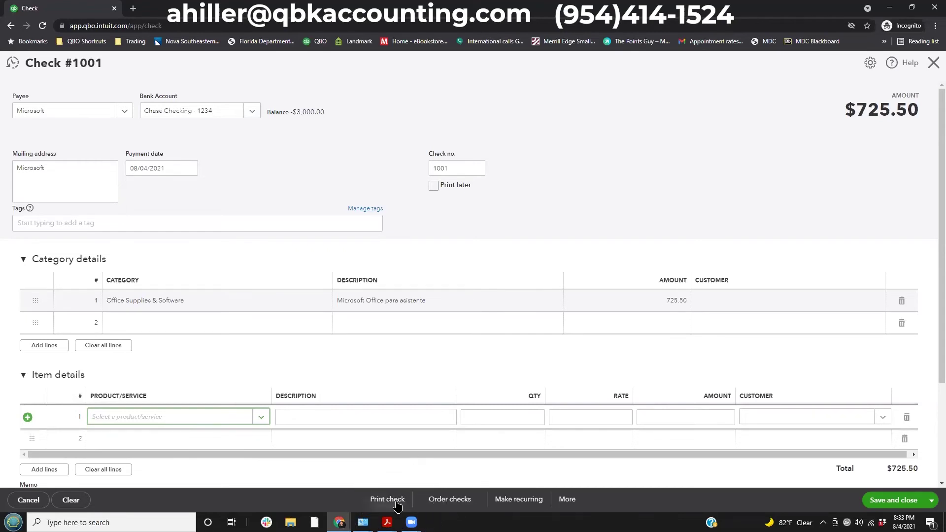
# Print a sample check and confirm the check printing setup is finished.
pyautogui.click(397, 503)
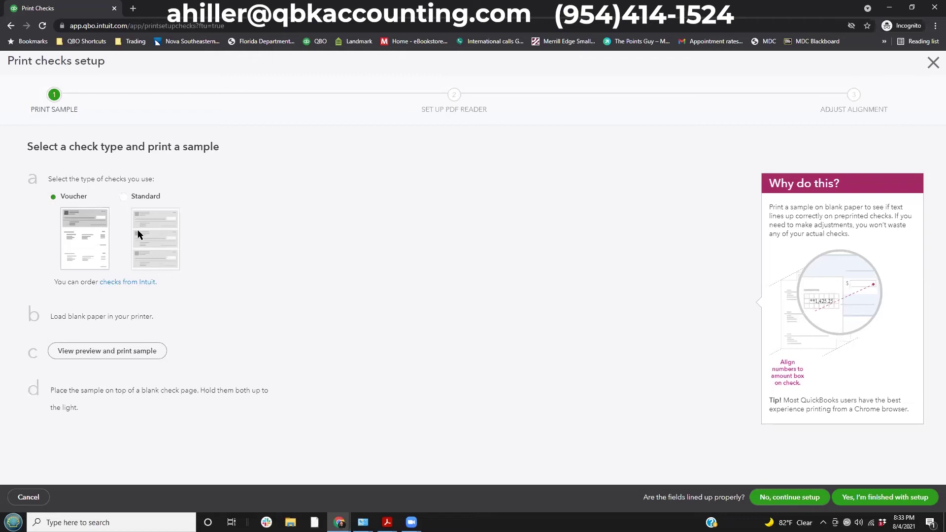
pyautogui.click(110, 351)
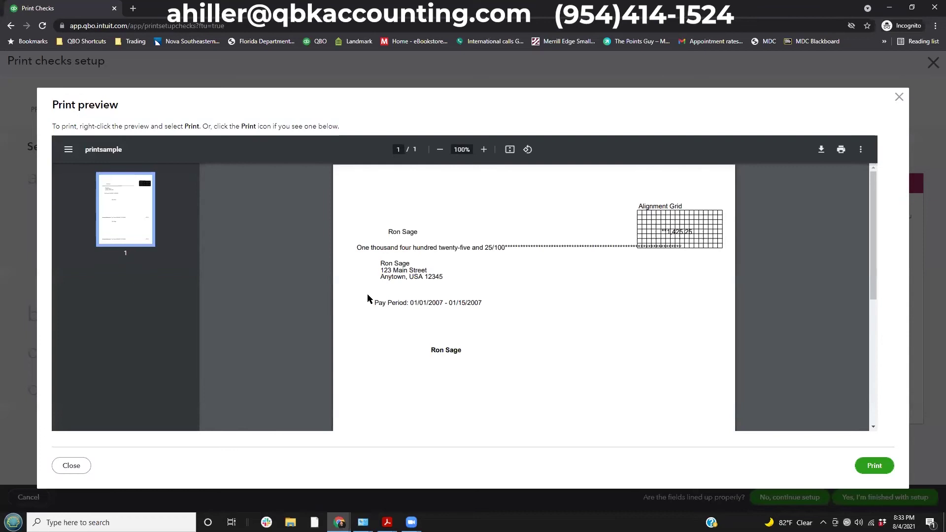
pyautogui.scroll(-1, 394, 228)
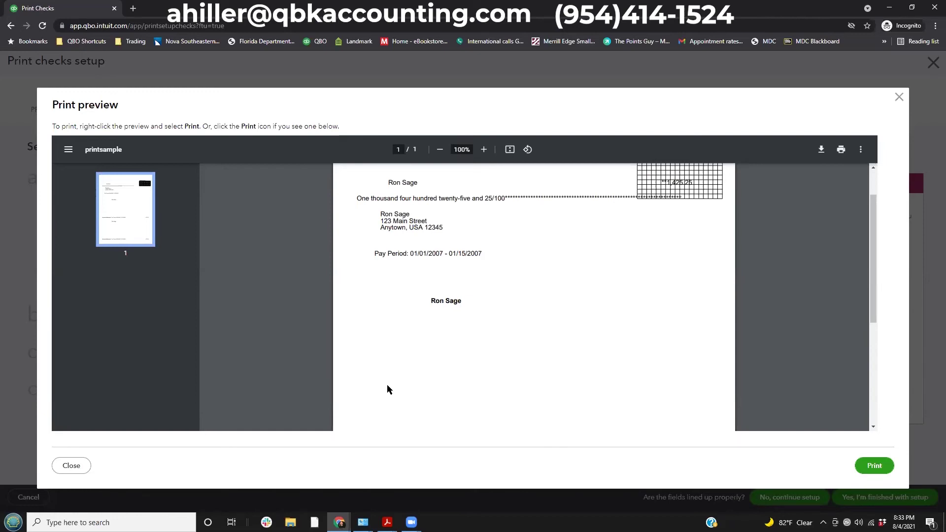
pyautogui.click(898, 97)
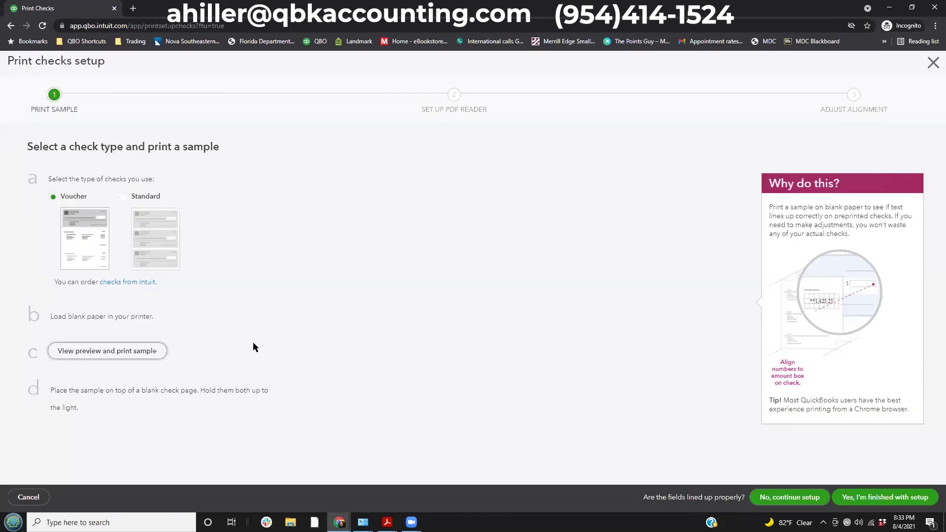
pyautogui.click(883, 499)
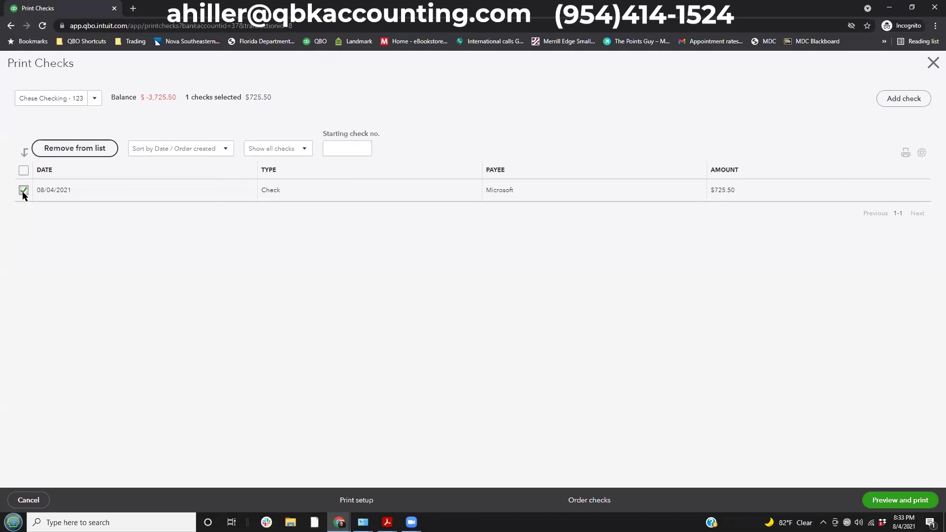
# Enter 1001 as the starting check number and preview the $725.50 Microsoft check.
pyautogui.click(335, 147)
pyautogui.moveTo(313, 127); pyautogui.dragTo(381, 145)
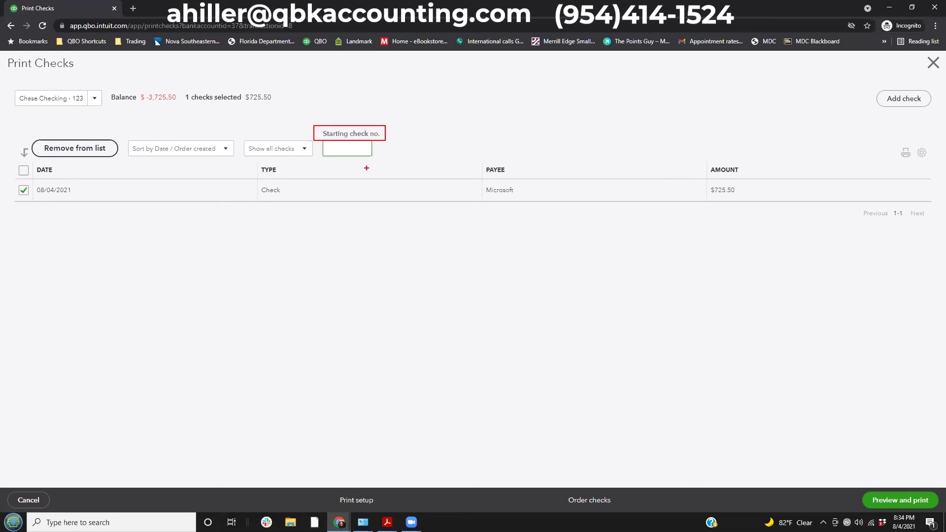
pyautogui.click(349, 150)
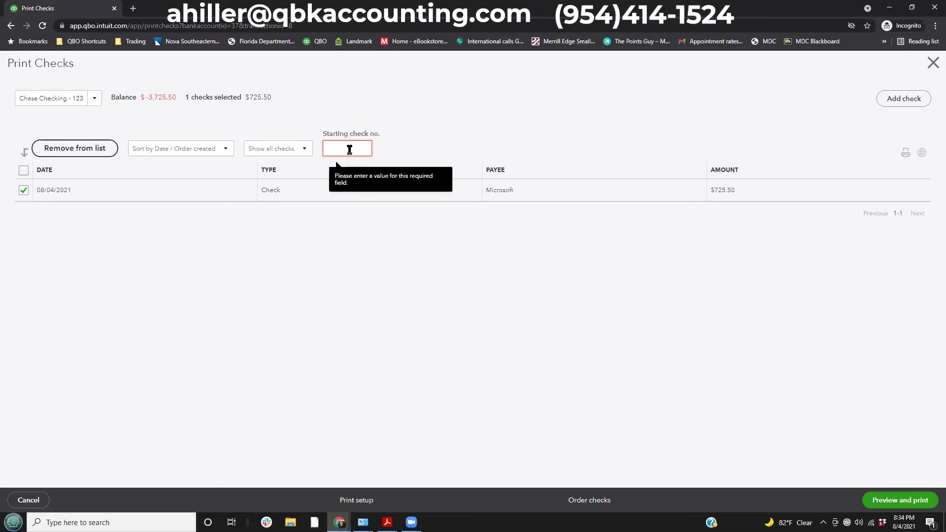
pyautogui.write('1001')
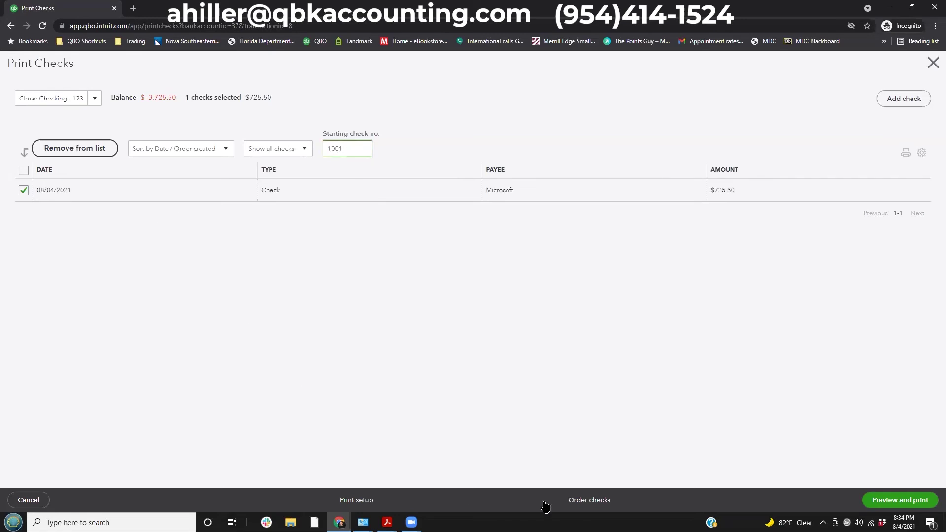
pyautogui.click(910, 501)
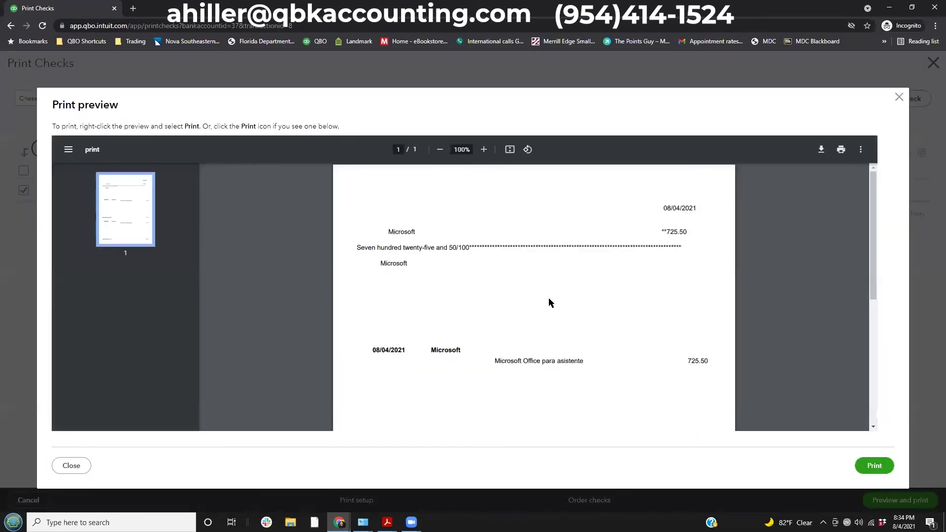
# Print the Microsoft check and confirm all checks printed correctly.
pyautogui.scroll(-1, 654, 244)
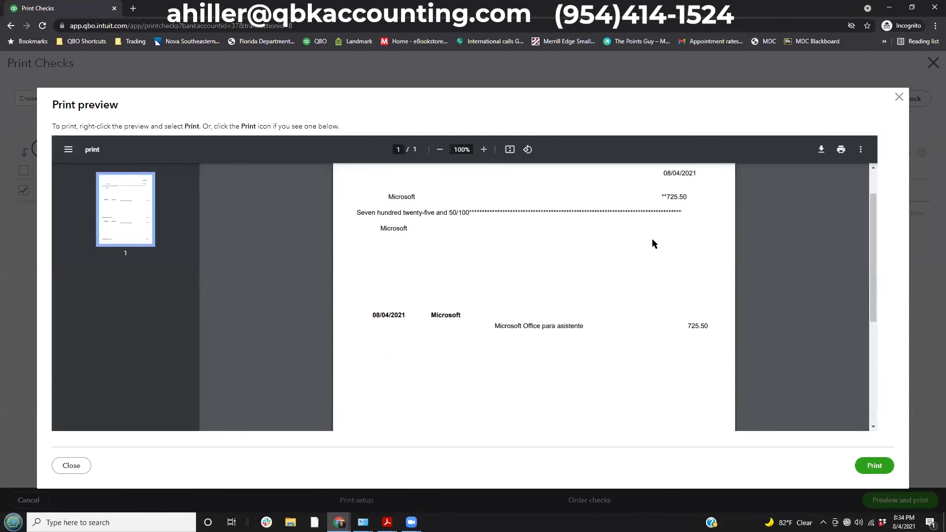
pyautogui.scroll(-3, 654, 243)
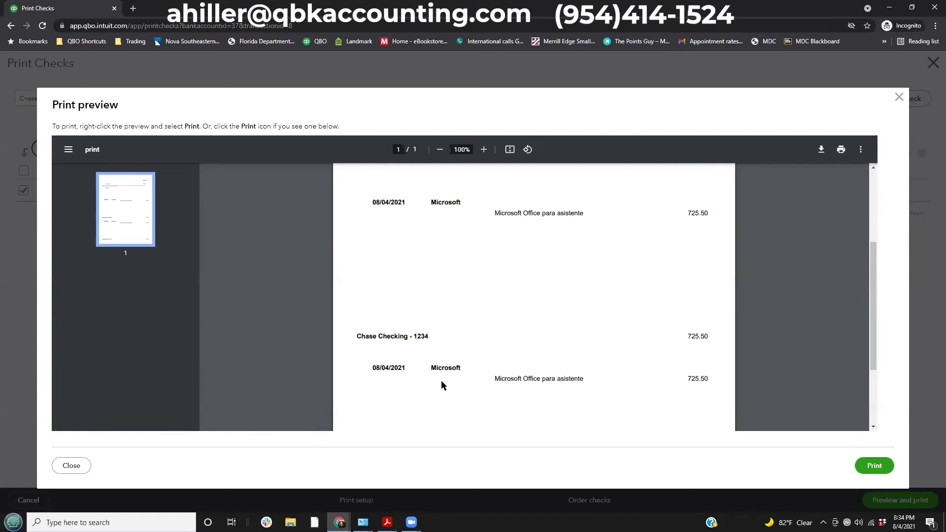
pyautogui.scroll(-3, 442, 381)
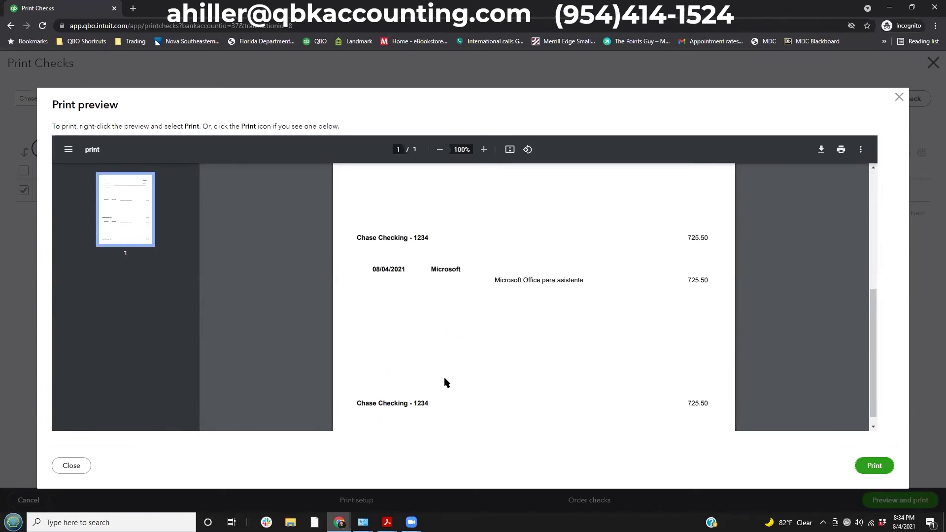
pyautogui.scroll(7, 445, 380)
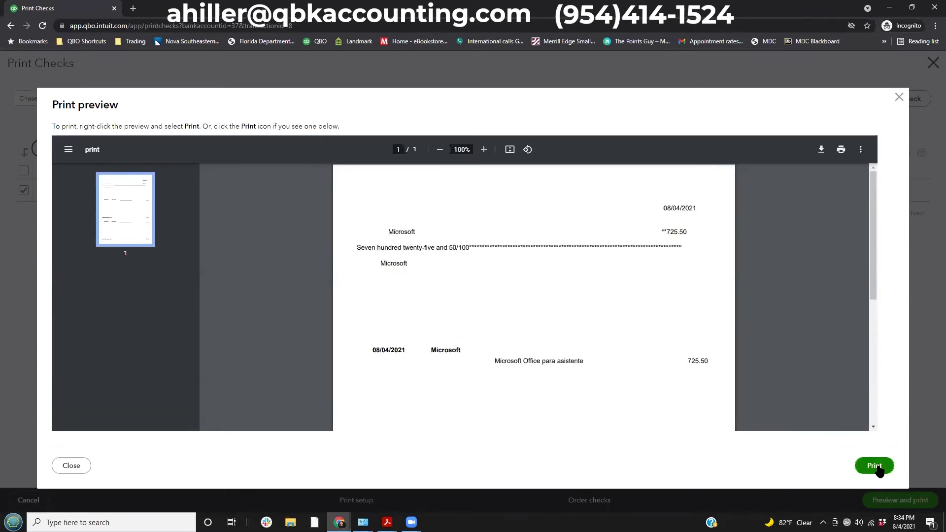
pyautogui.click(875, 466)
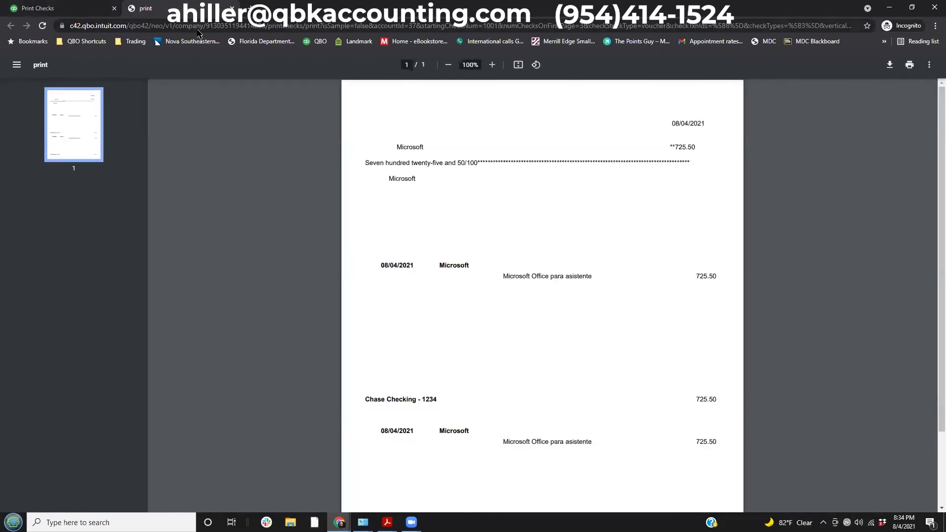
pyautogui.click(232, 8)
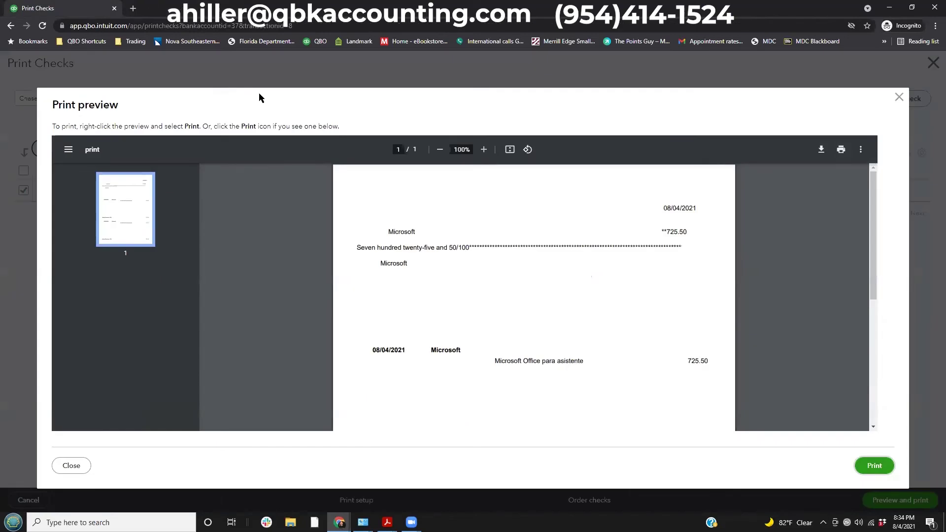
pyautogui.click(899, 97)
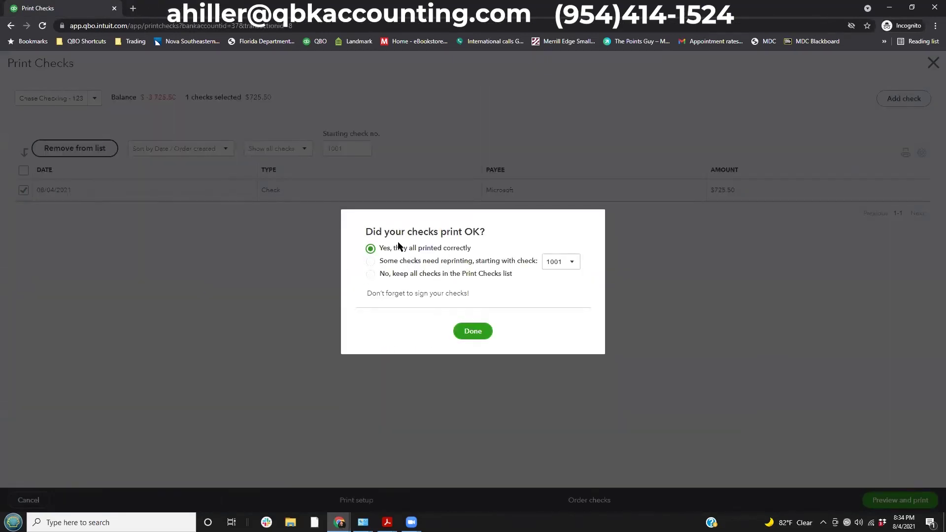
pyautogui.click(476, 331)
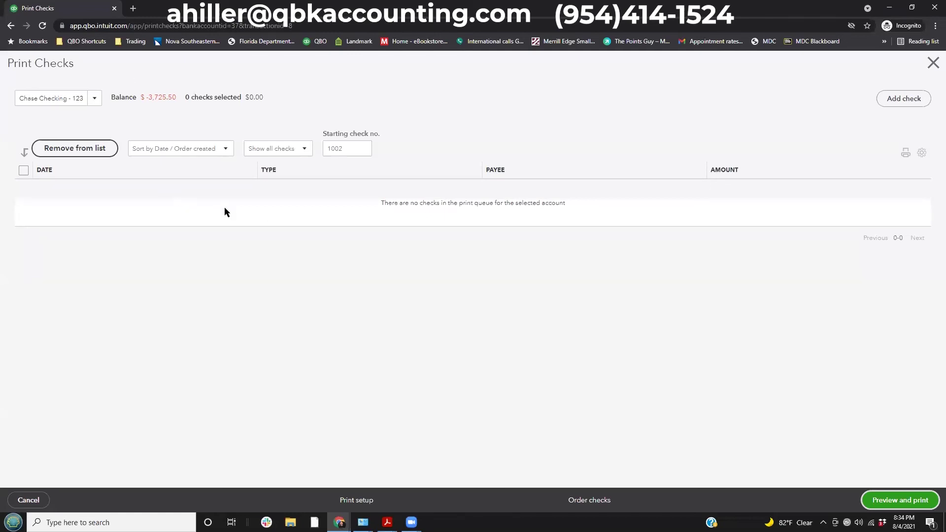
pyautogui.moveTo(22, 156); pyautogui.dragTo(469, 296)
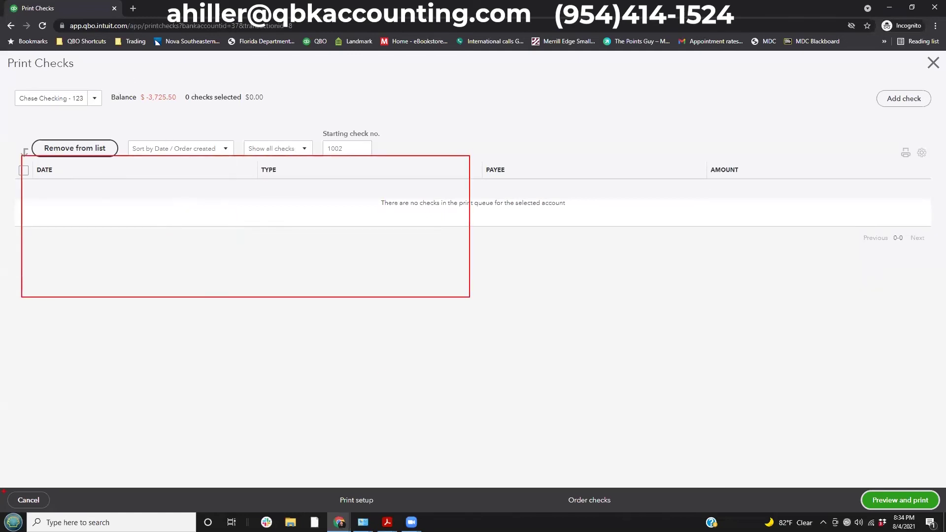
pyautogui.press('Escape')
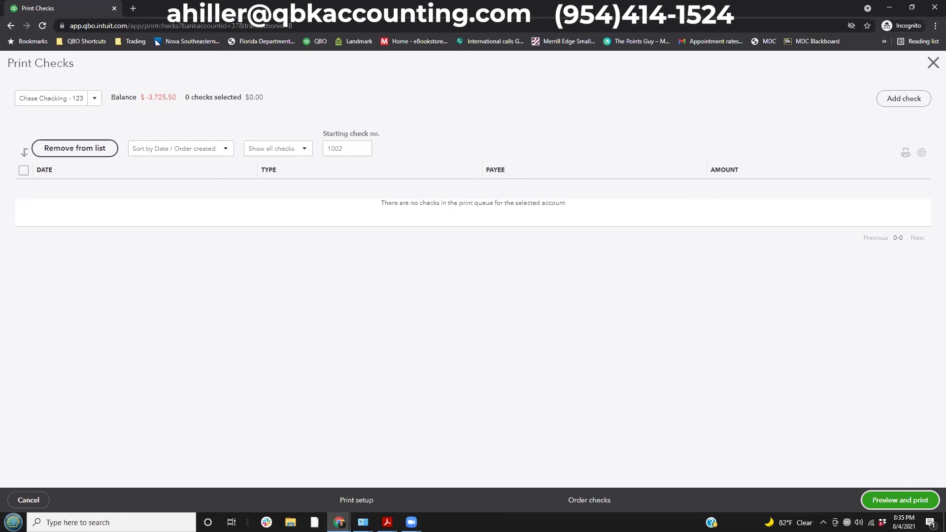
# Leave check printing and open the Dell Computers vendor record.
pyautogui.click(932, 63)
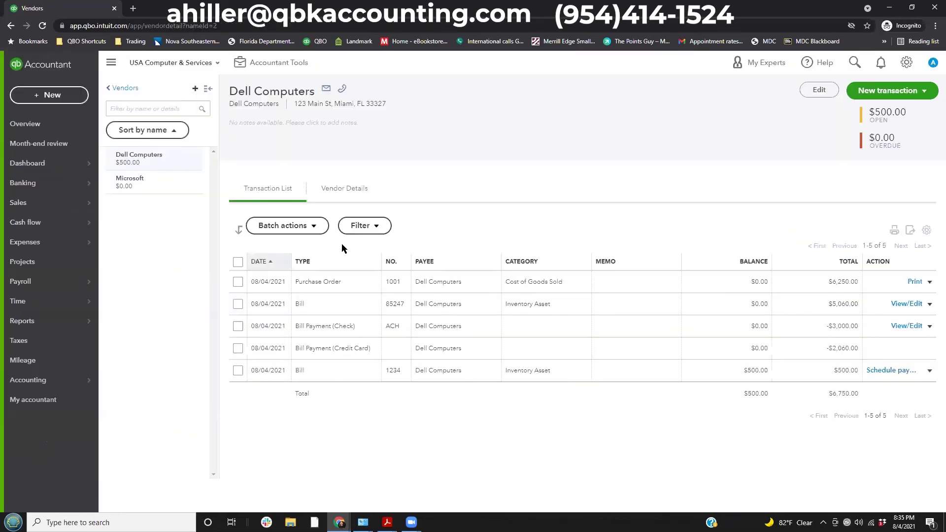
pyautogui.click(26, 124)
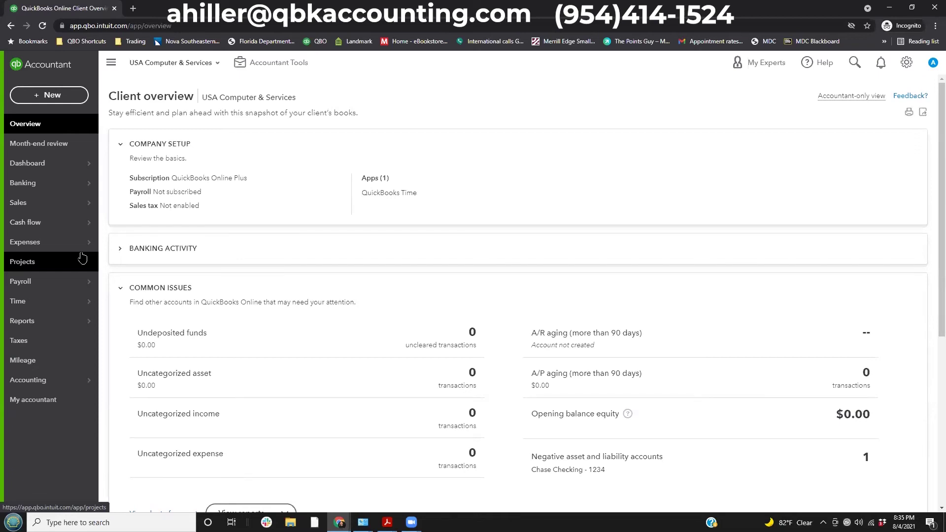
pyautogui.moveTo(85, 243)
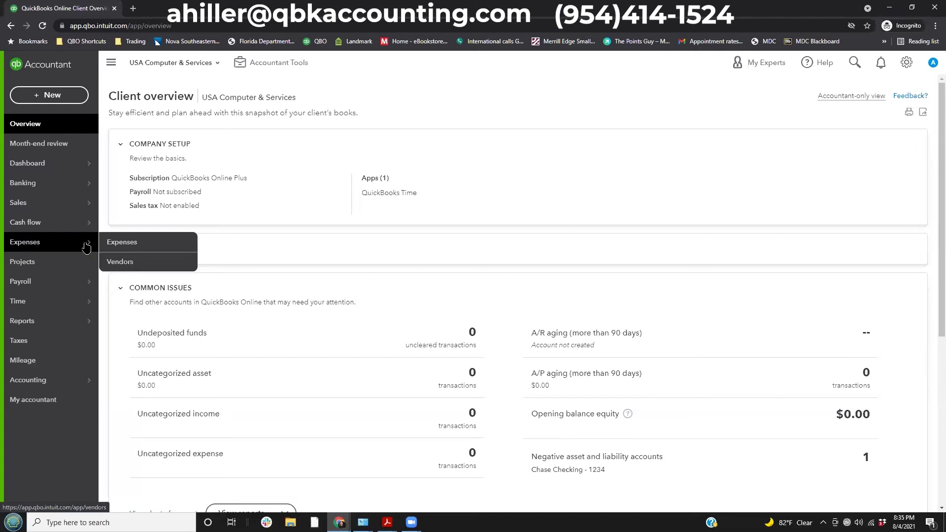
pyautogui.click(141, 264)
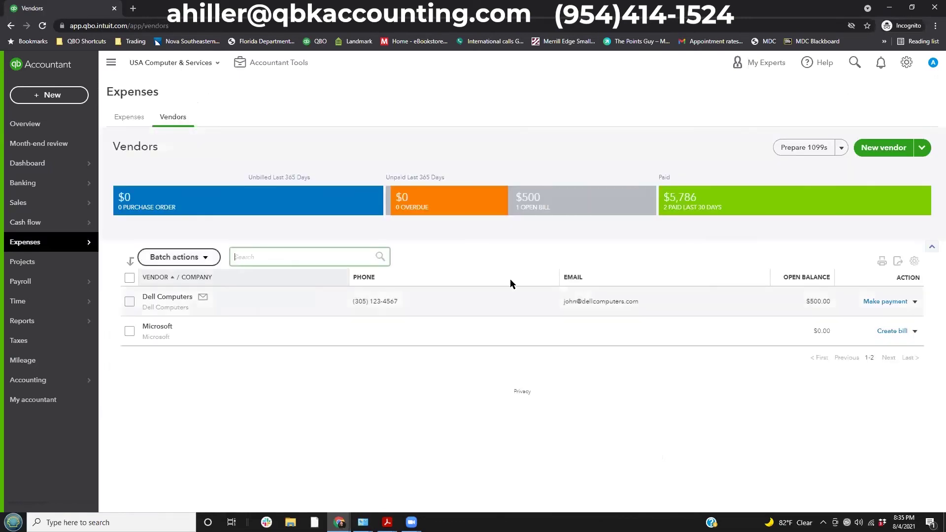
pyautogui.click(176, 299)
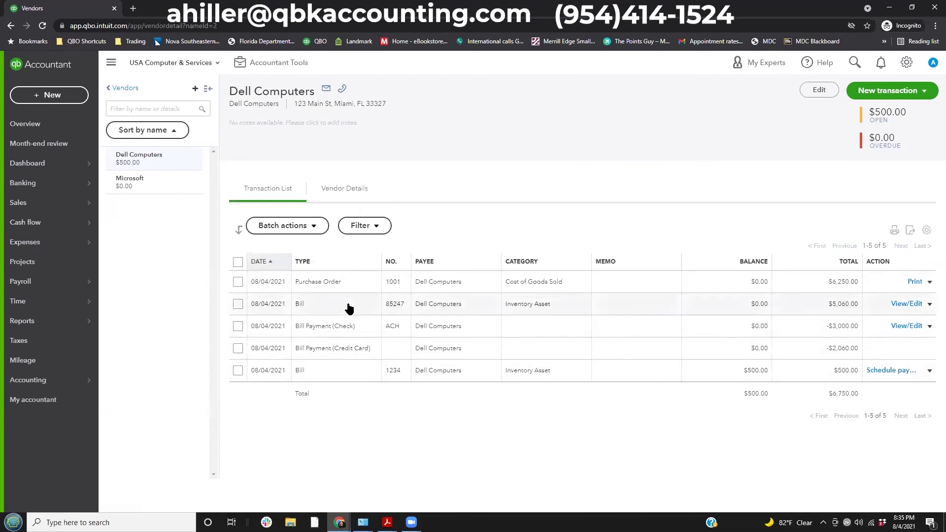
# Review Purchase Order 1001's status options, then close it unchanged.
pyautogui.click(345, 285)
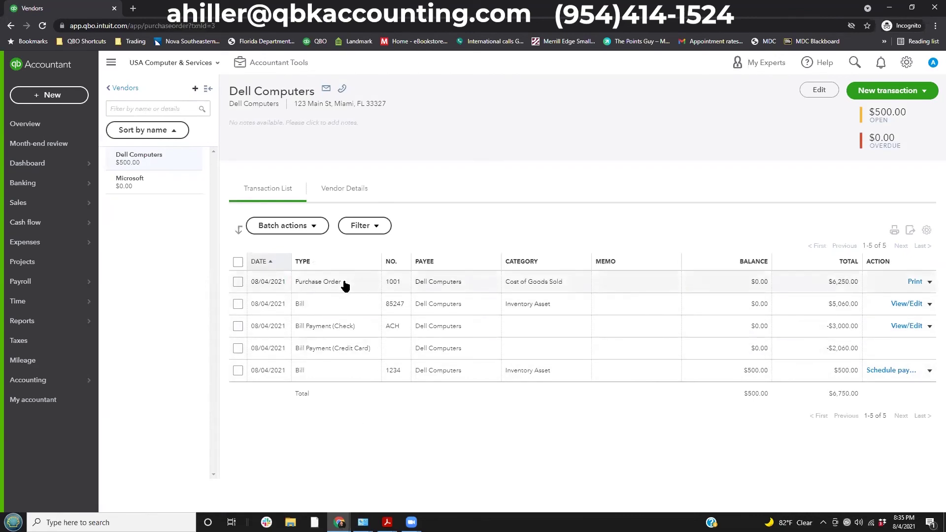
pyautogui.click(345, 285)
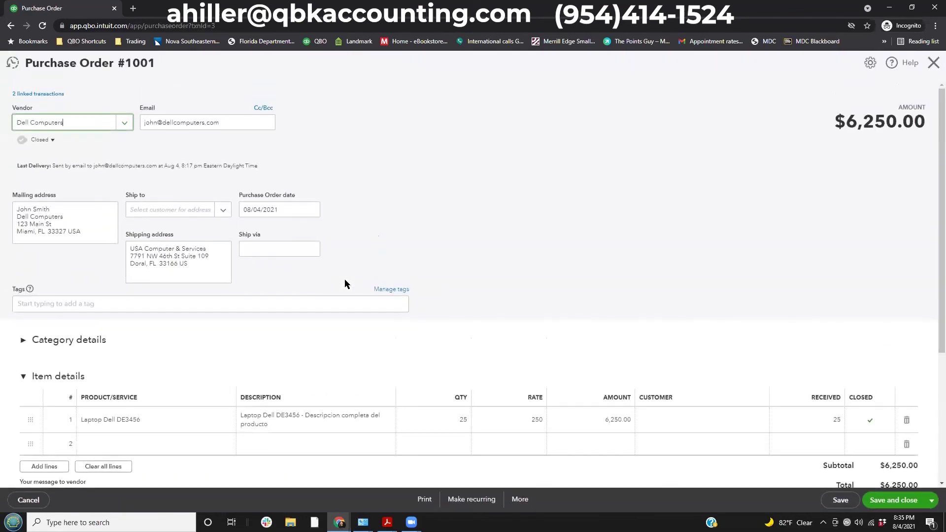
pyautogui.click(50, 140)
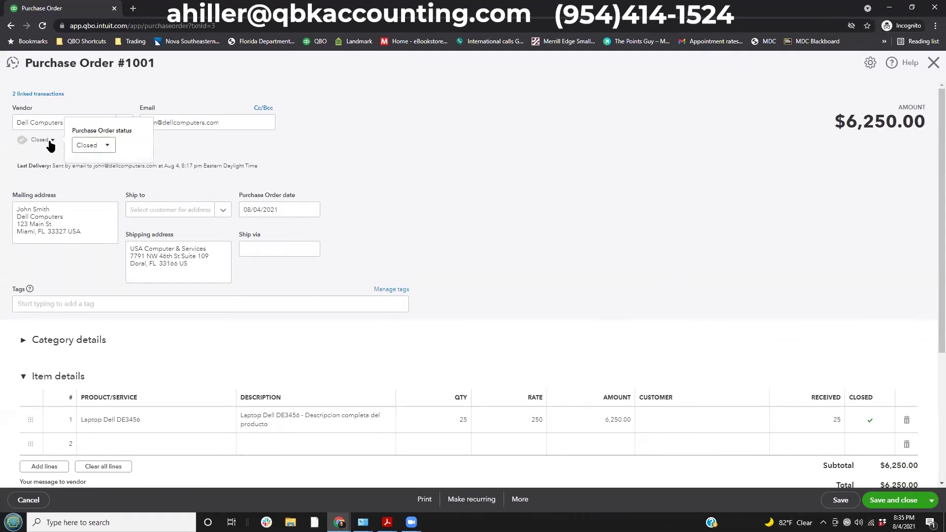
pyautogui.click(110, 146)
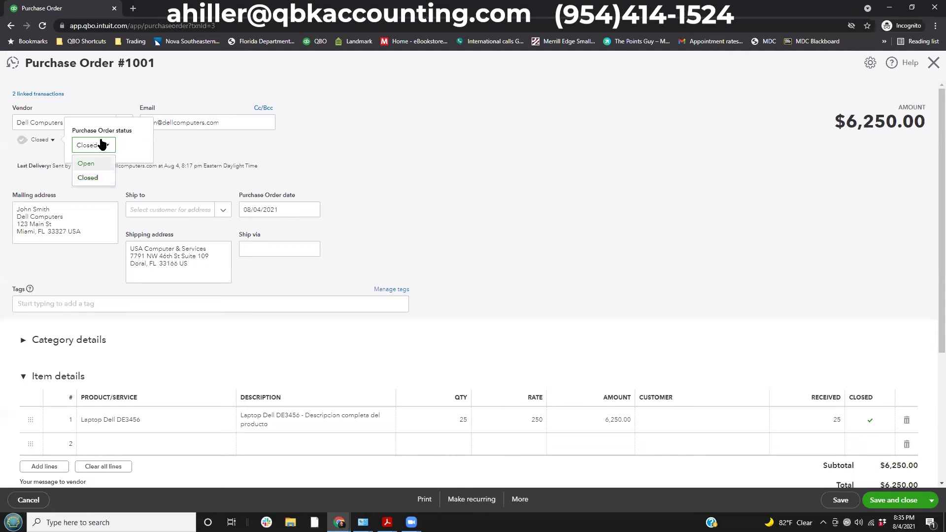
pyautogui.click(342, 153)
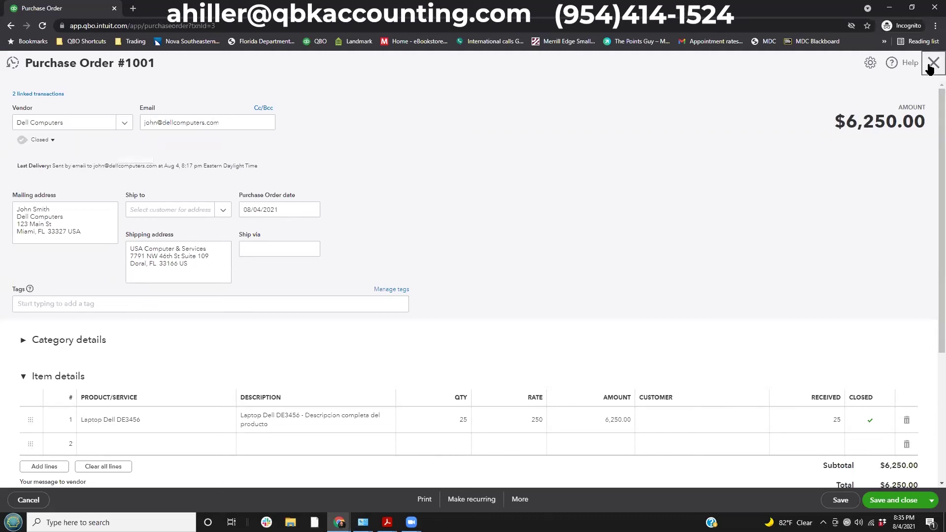
pyautogui.click(933, 63)
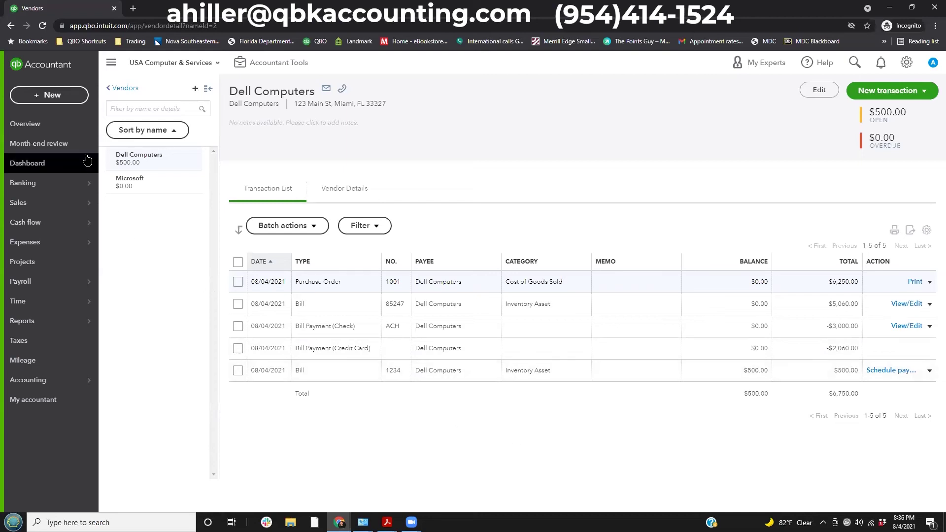
pyautogui.click(55, 98)
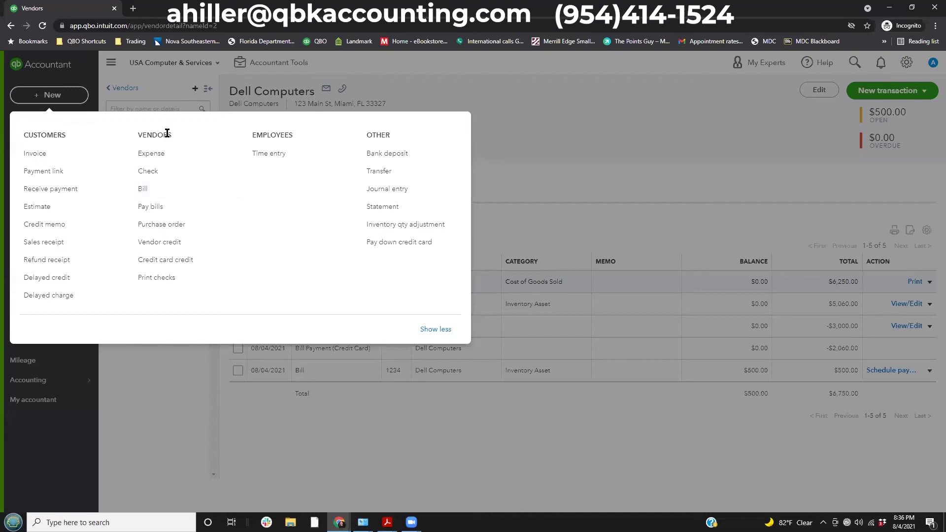
# Start a new vendor credit for Dell Computers.
pyautogui.click(164, 243)
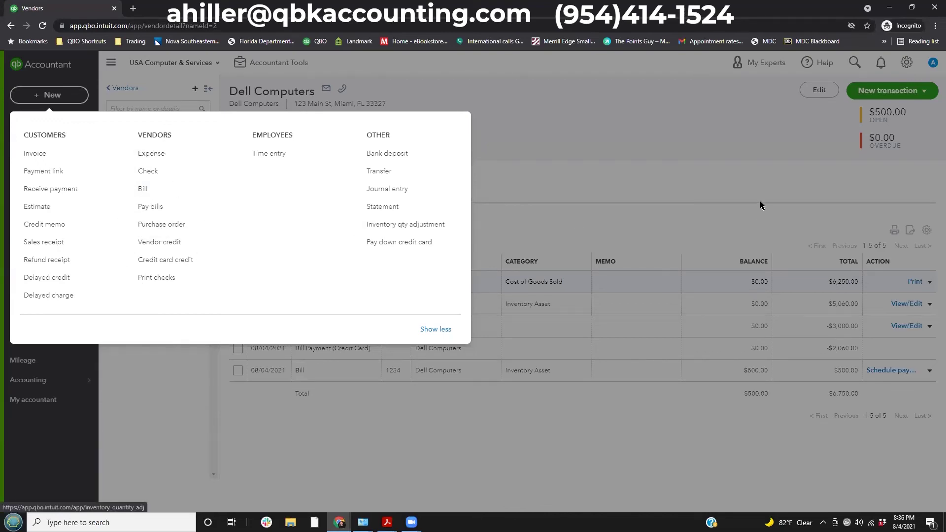
pyautogui.press('Escape')
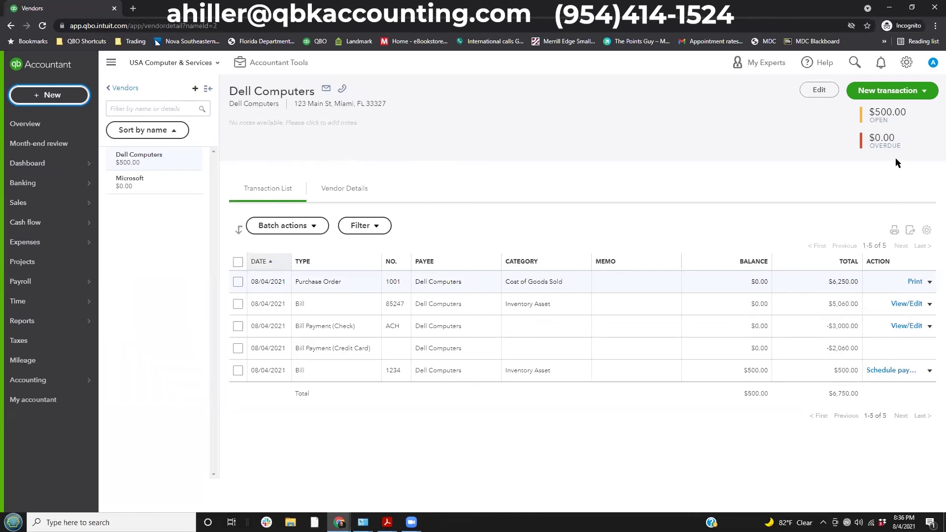
pyautogui.click(912, 92)
pyautogui.click(873, 189)
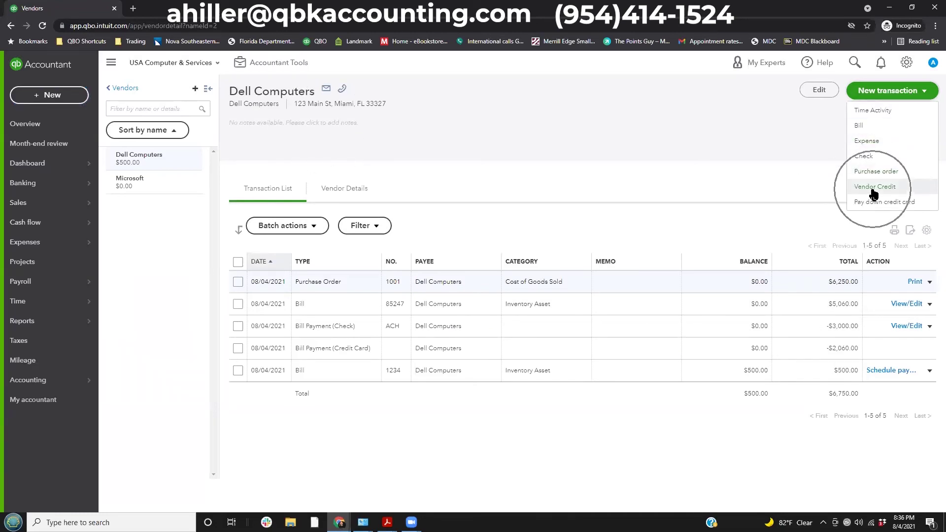
pyautogui.click(874, 190)
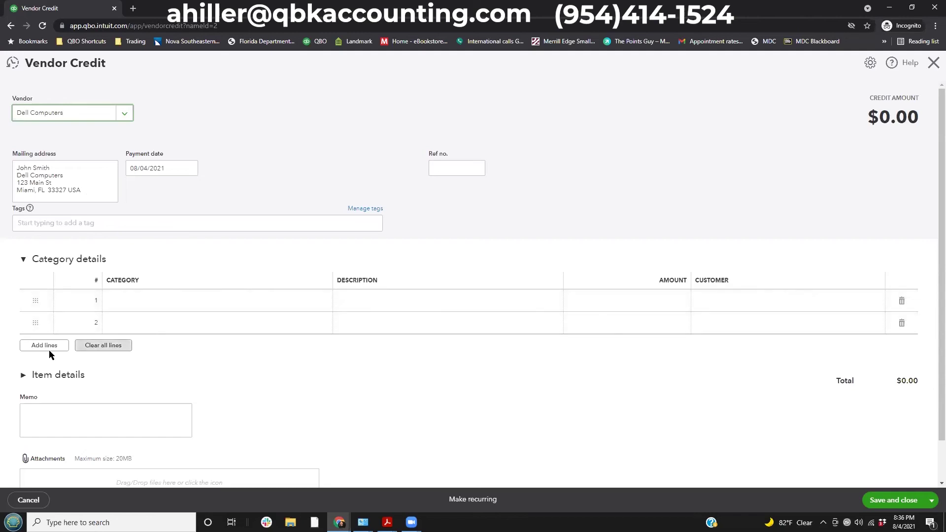
# Add one Laptop Dell DE3456 described 'Defectuoso' and save the $250.00 credit.
pyautogui.click(25, 377)
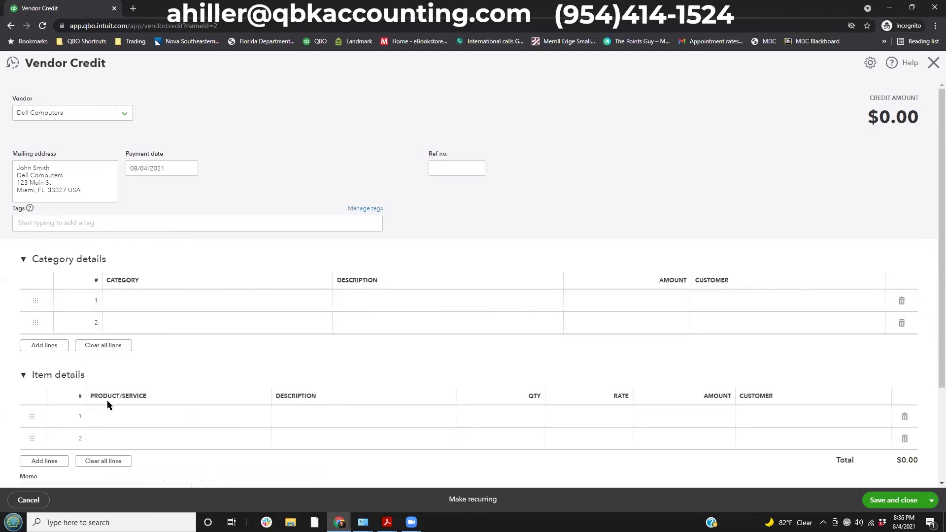
pyautogui.click(109, 421)
pyautogui.click(258, 422)
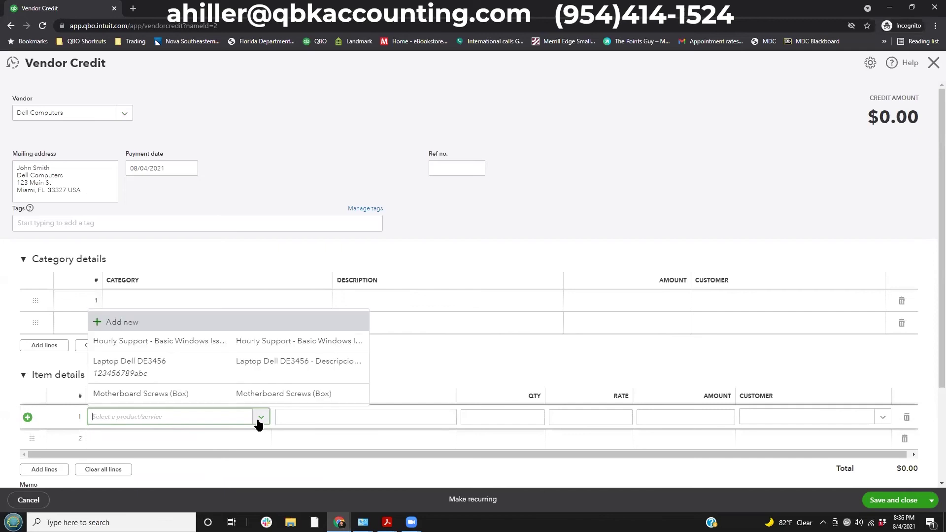
pyautogui.click(165, 371)
pyautogui.moveTo(446, 415); pyautogui.dragTo(238, 404)
pyautogui.write('Defectuoso')
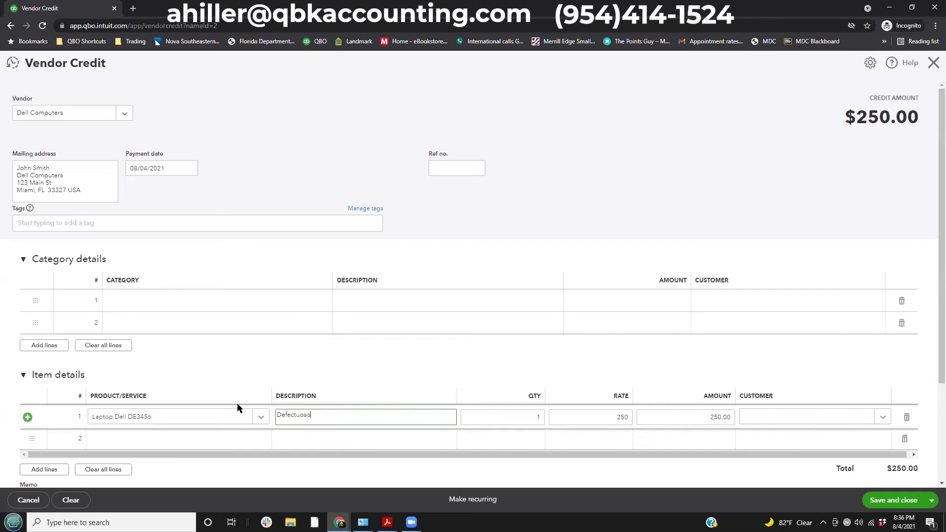
pyautogui.press('Tab')
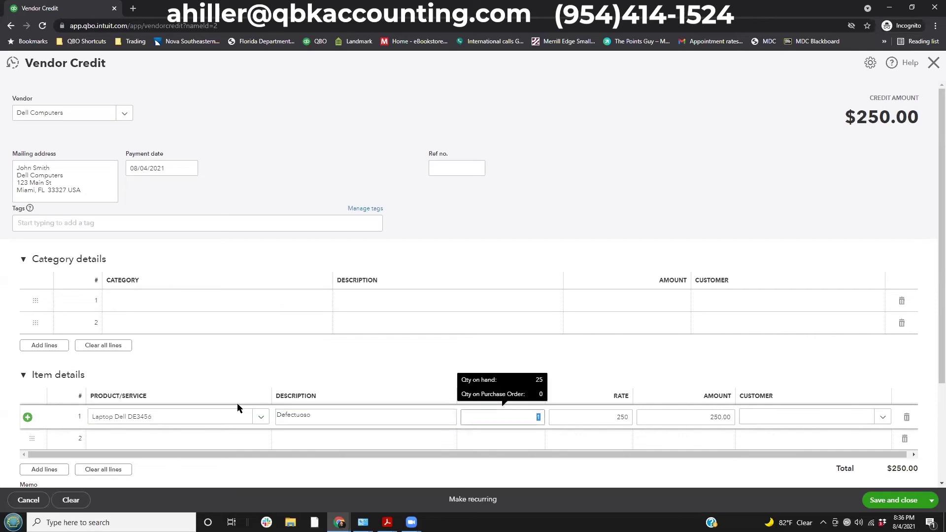
pyautogui.press('Tab')
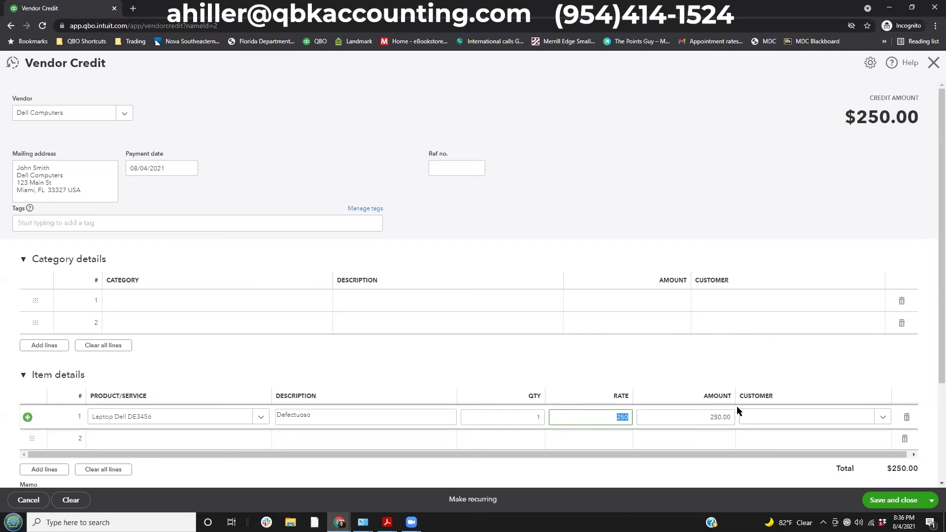
pyautogui.scroll(-3, 715, 174)
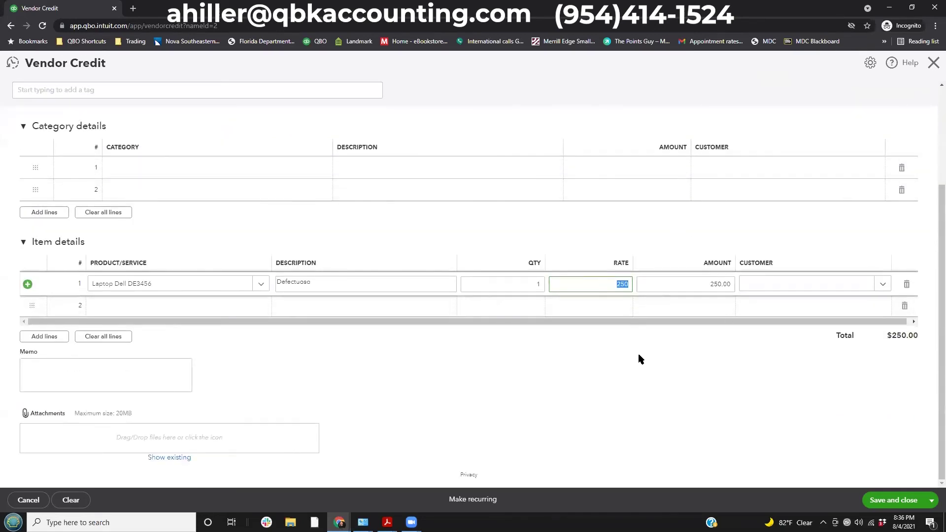
pyautogui.scroll(3, 566, 321)
pyautogui.scroll(-3, 568, 322)
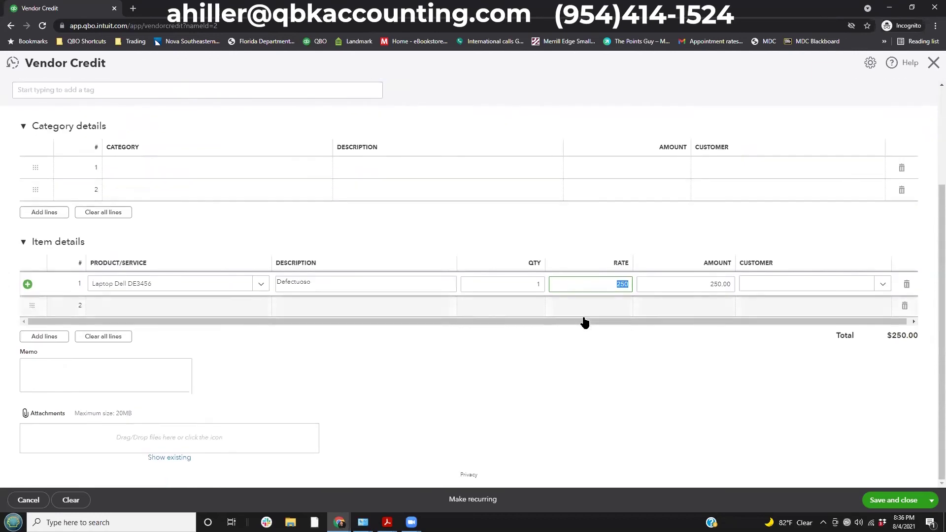
pyautogui.click(508, 355)
pyautogui.hotkey('ctrl', 'alt', 'd')
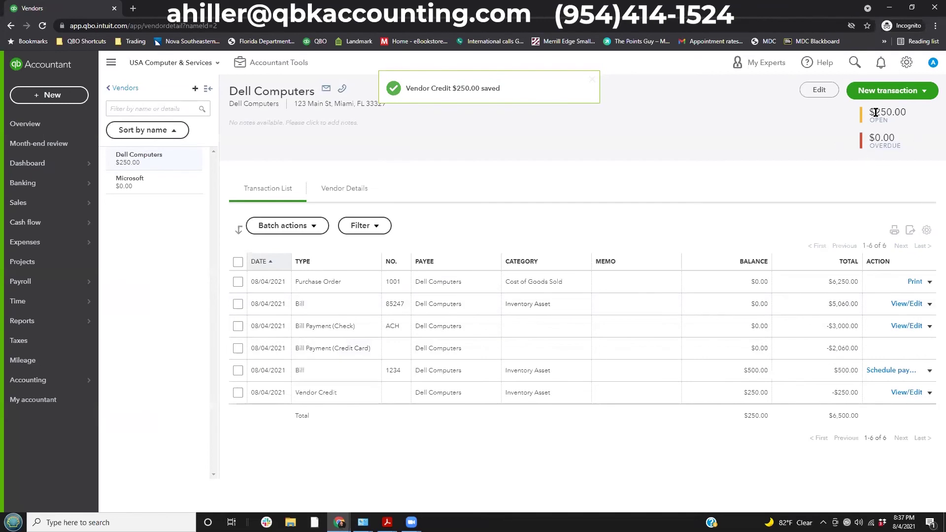
pyautogui.moveTo(865, 102); pyautogui.dragTo(910, 122)
pyautogui.moveTo(714, 380); pyautogui.dragTo(784, 404)
pyautogui.moveTo(730, 360); pyautogui.dragTo(782, 386)
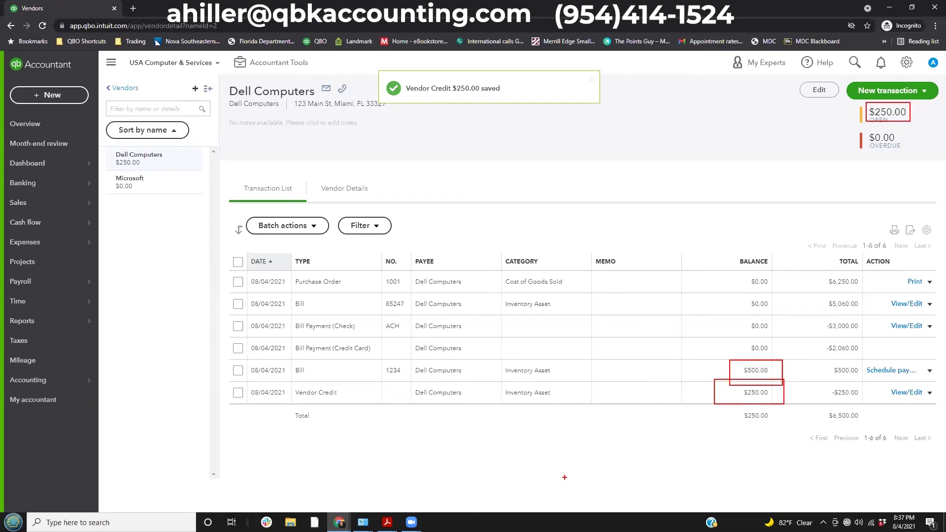
pyautogui.moveTo(719, 245); pyautogui.dragTo(775, 422)
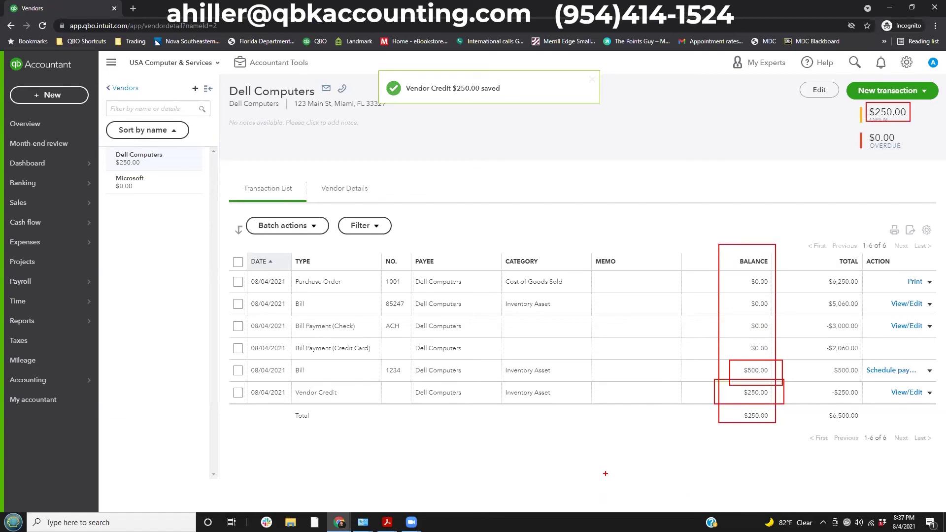
pyautogui.press('Escape')
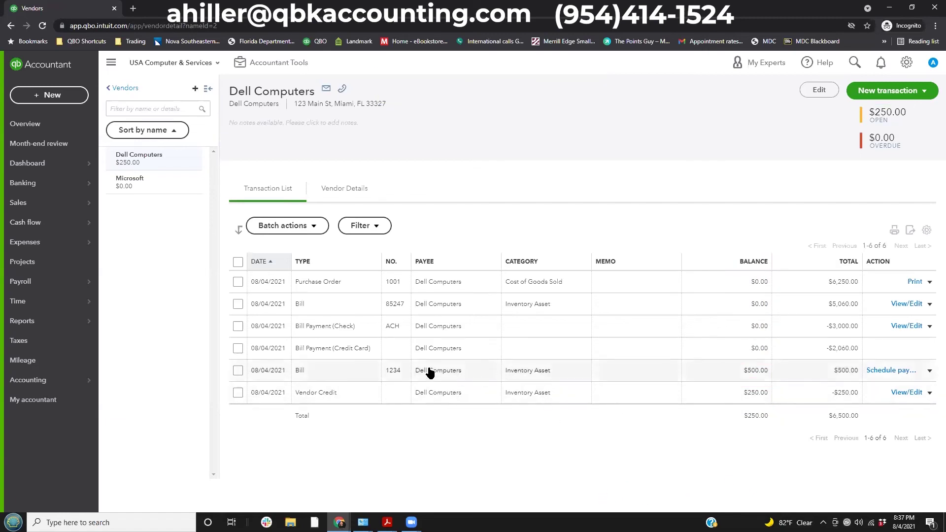
pyautogui.click(930, 373)
pyautogui.click(893, 387)
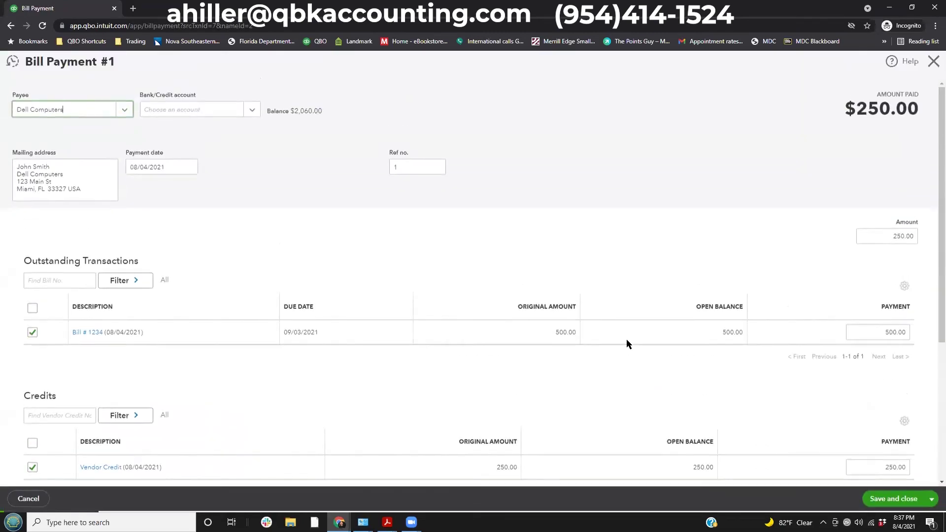
pyautogui.scroll(-1, 201, 329)
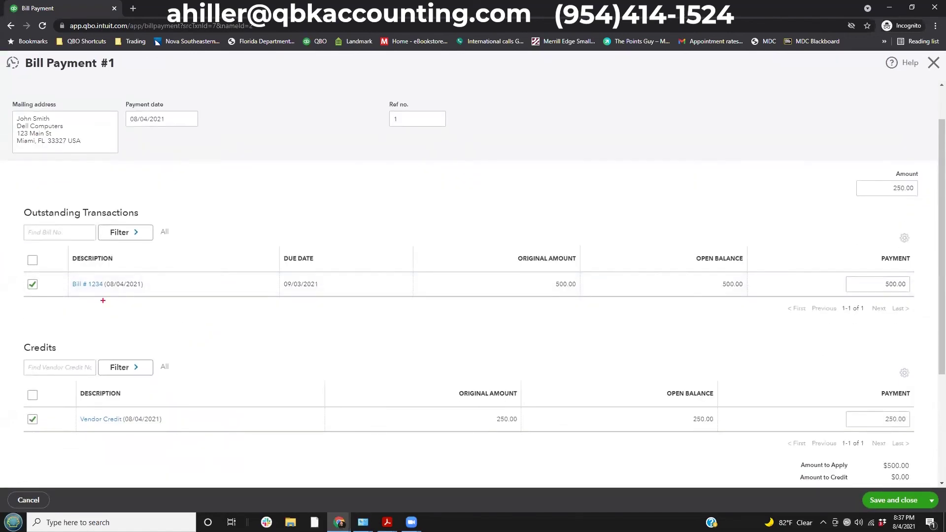
pyautogui.moveTo(44, 251)
pyautogui.mouseDown()
pyautogui.moveTo(636, 323)
pyautogui.moveTo(920, 314)
pyautogui.mouseUp()
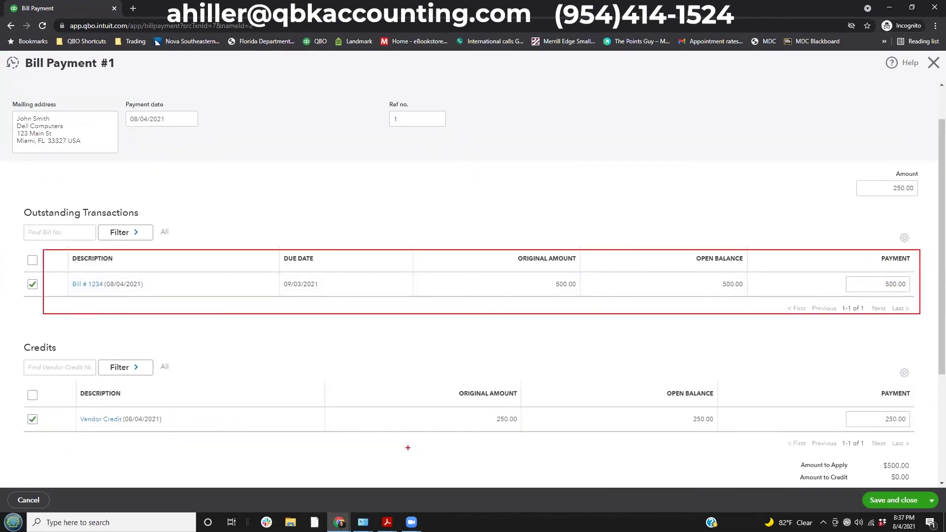
pyautogui.moveTo(10, 335)
pyautogui.mouseDown()
pyautogui.moveTo(559, 509)
pyautogui.moveTo(940, 518)
pyautogui.moveTo(941, 465)
pyautogui.mouseUp()
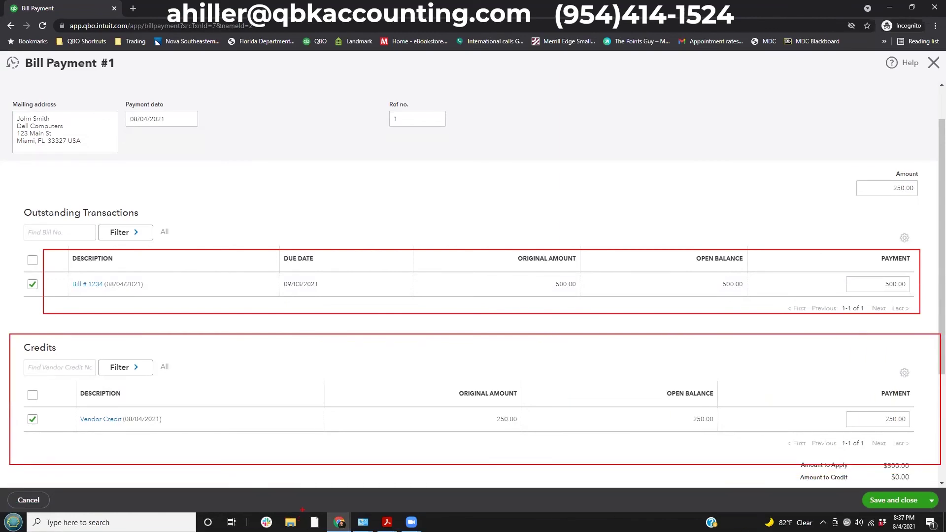
pyautogui.press('Escape')
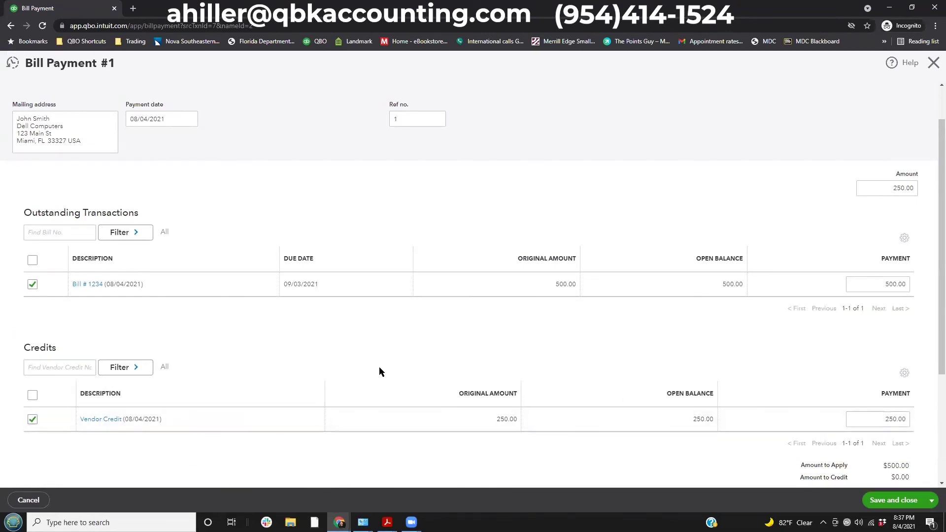
pyautogui.click(899, 419)
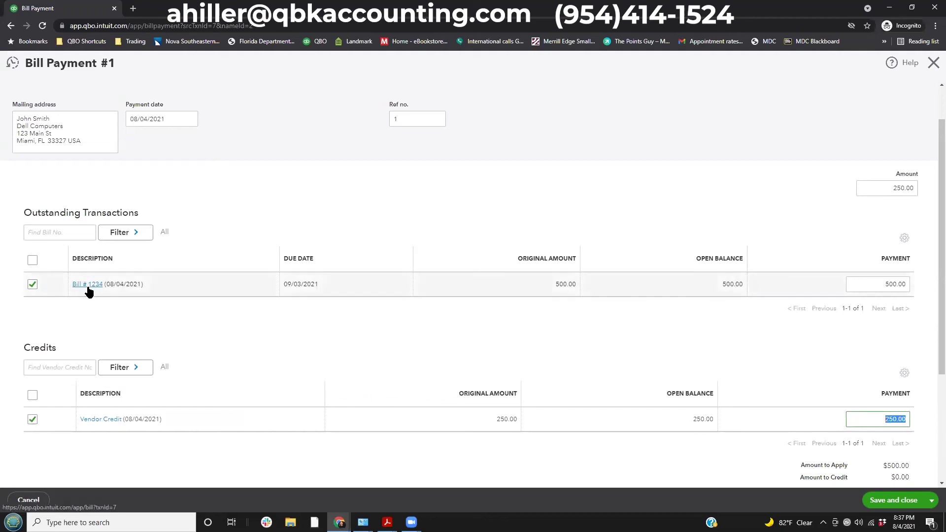
pyautogui.moveTo(54, 299); pyautogui.dragTo(218, 327)
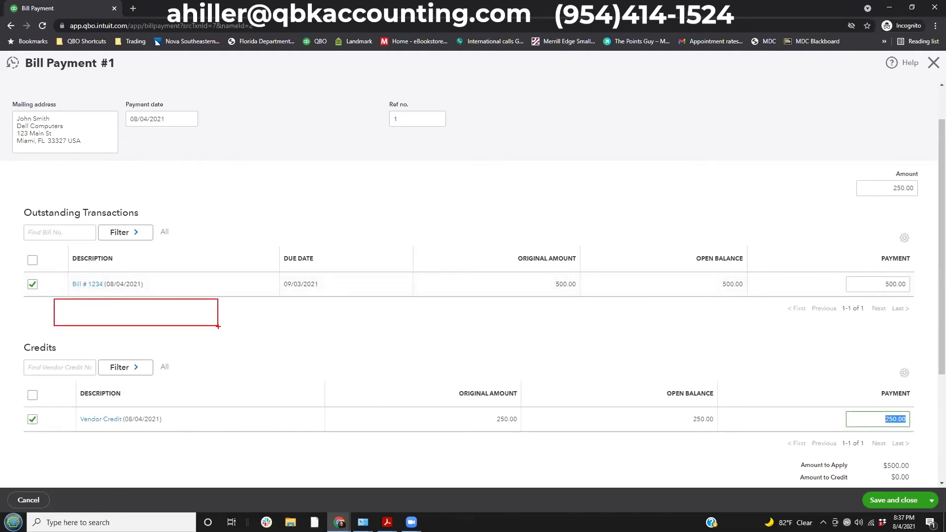
pyautogui.moveTo(60, 324); pyautogui.dragTo(213, 342)
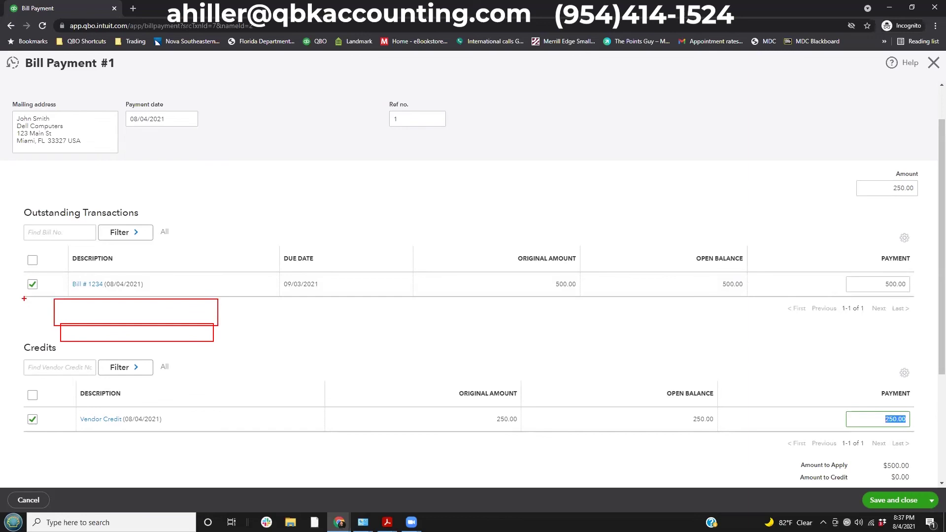
pyautogui.moveTo(27, 296)
pyautogui.mouseDown()
pyautogui.moveTo(43, 308)
pyautogui.moveTo(43, 332)
pyautogui.mouseUp()
pyautogui.press('Escape')
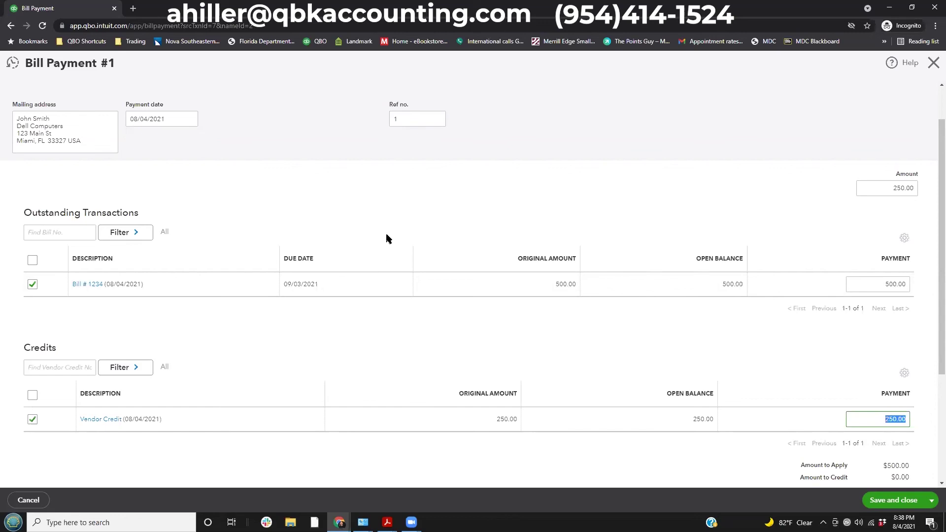
pyautogui.click(933, 63)
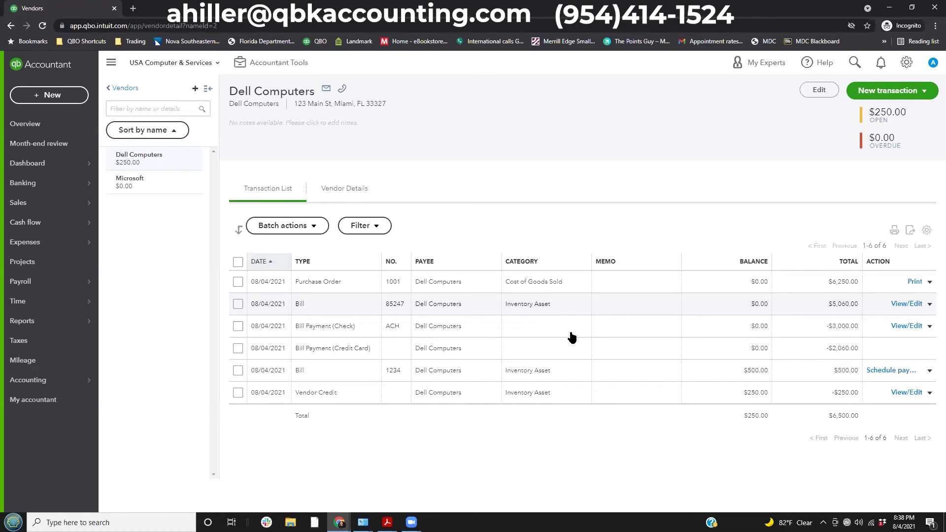
pyautogui.click(55, 97)
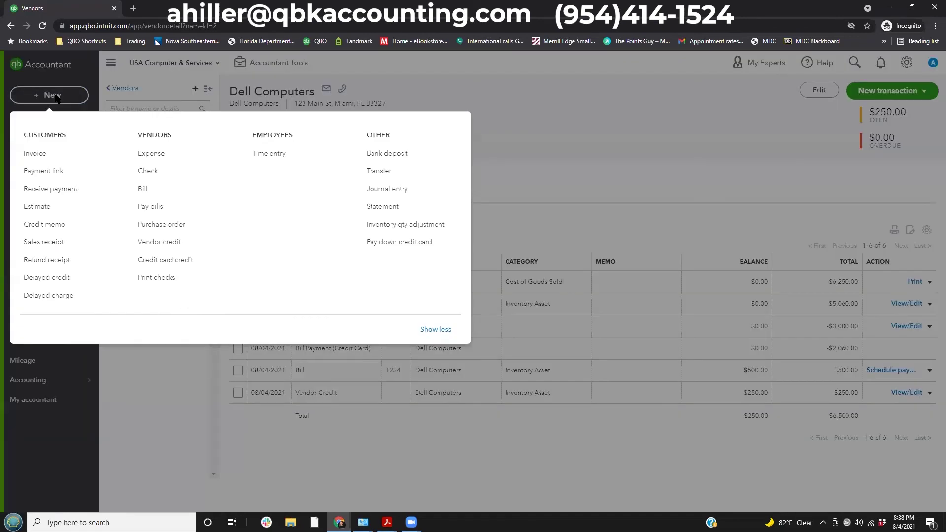
# Open a new expense from Chase Checking and type Exxon as the payee.
pyautogui.click(152, 154)
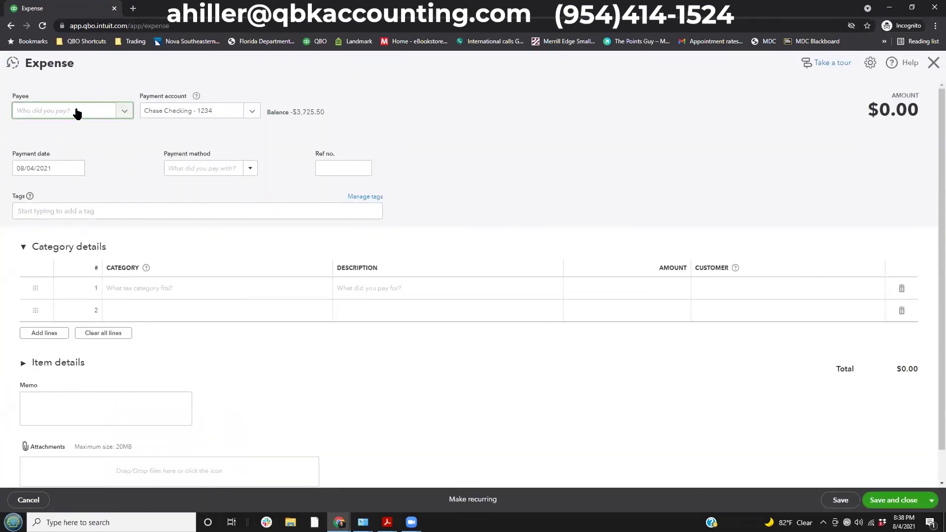
pyautogui.click(122, 112)
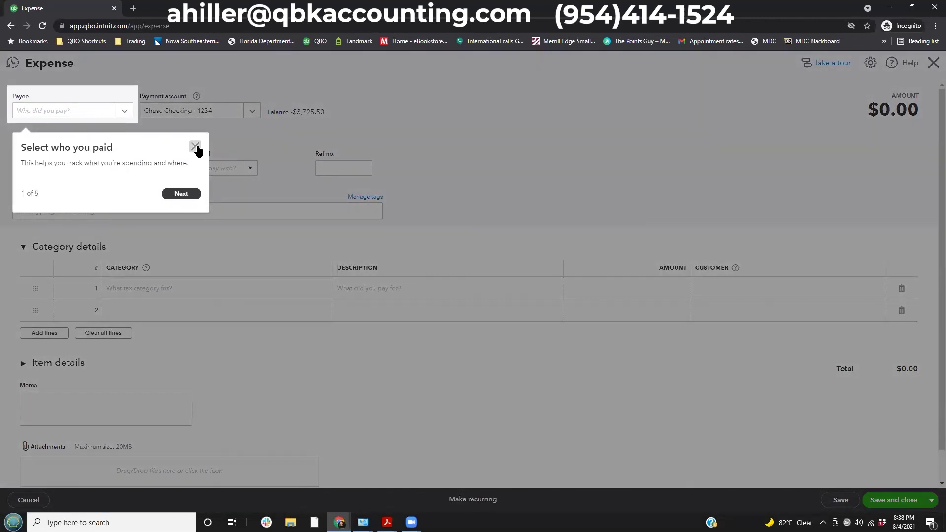
pyautogui.click(195, 146)
pyautogui.click(74, 112)
pyautogui.write('Exxon')
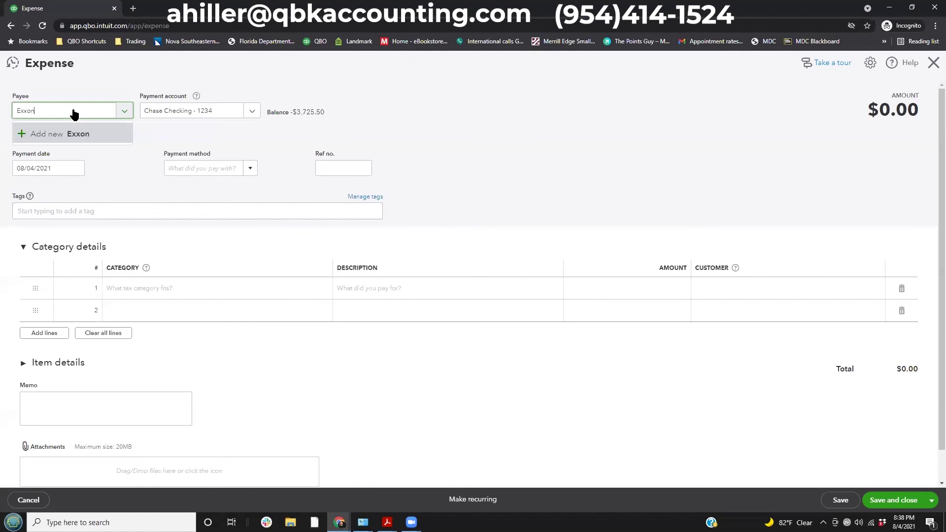
pyautogui.press('BackSpace')
pyautogui.press('BackSpace')
pyautogui.press('BackSpace')
pyautogui.press('BackSpace')
pyautogui.press('BackSpace')
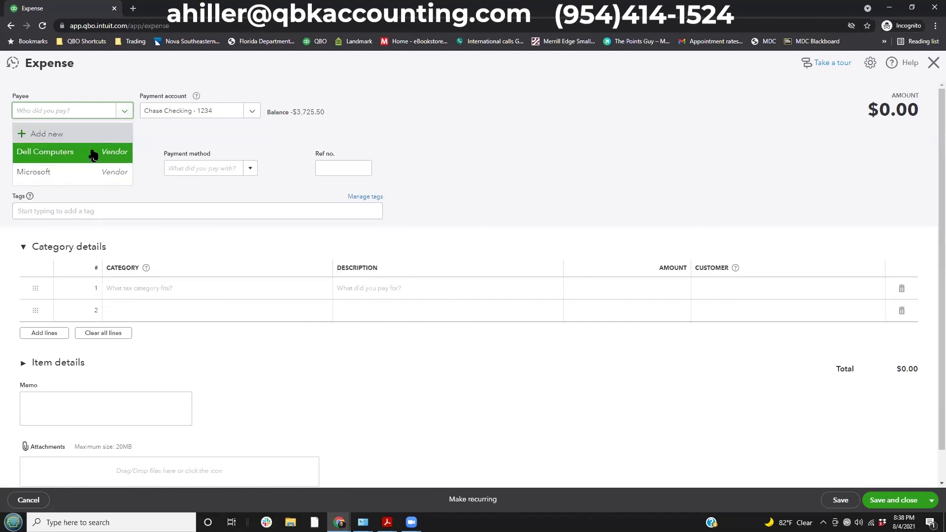
pyautogui.click(73, 116)
pyautogui.write('Exxon')
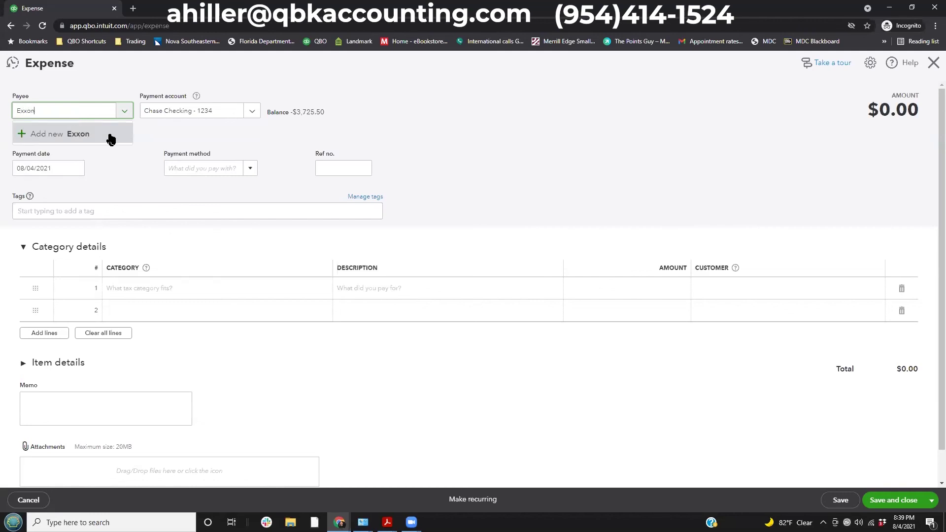
# Save Exxon as a new vendor and set it as the expense payee.
pyautogui.click(64, 138)
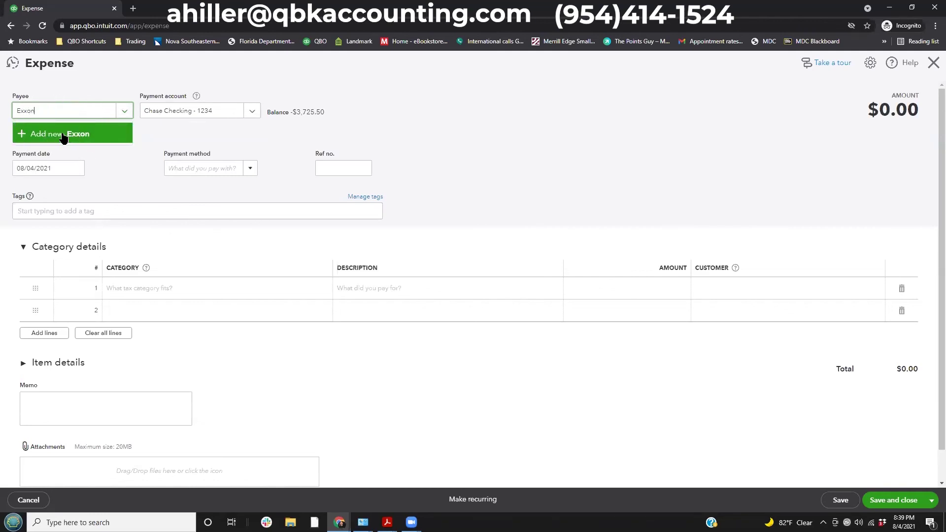
pyautogui.click(64, 137)
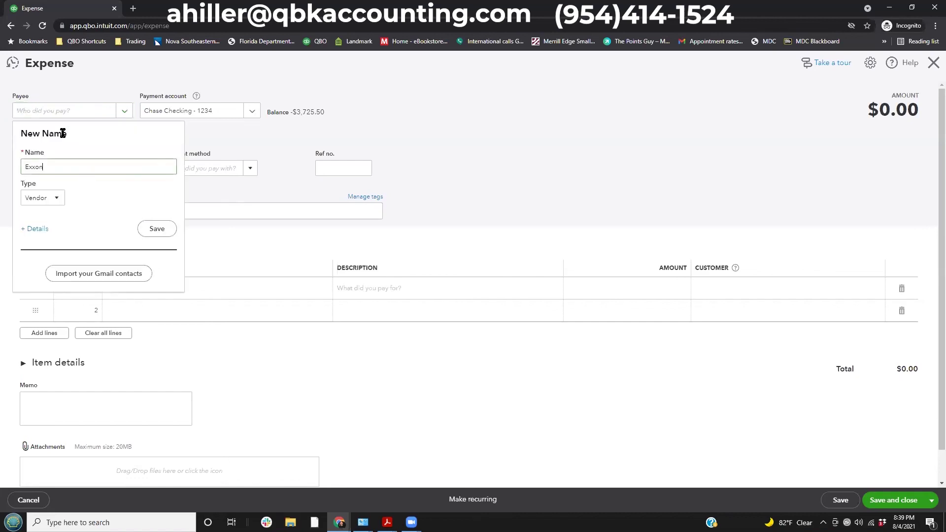
pyautogui.click(46, 199)
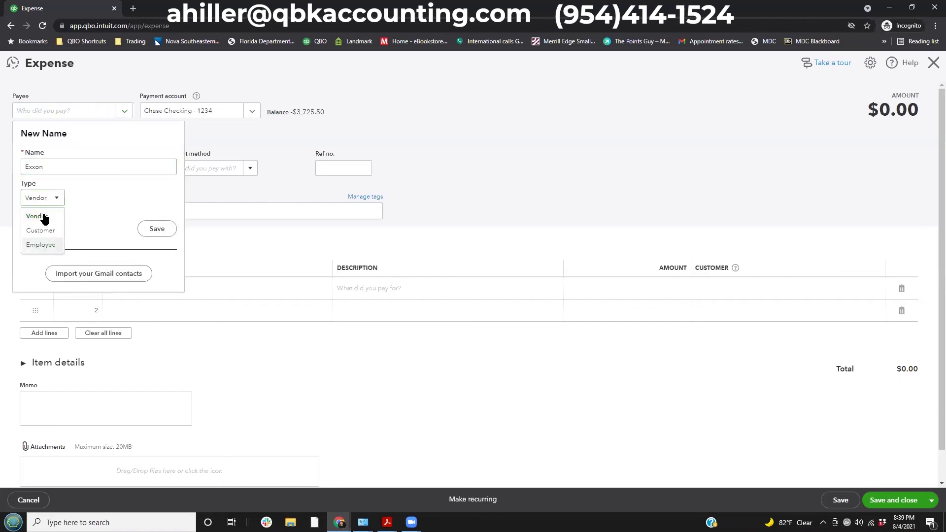
pyautogui.click(37, 216)
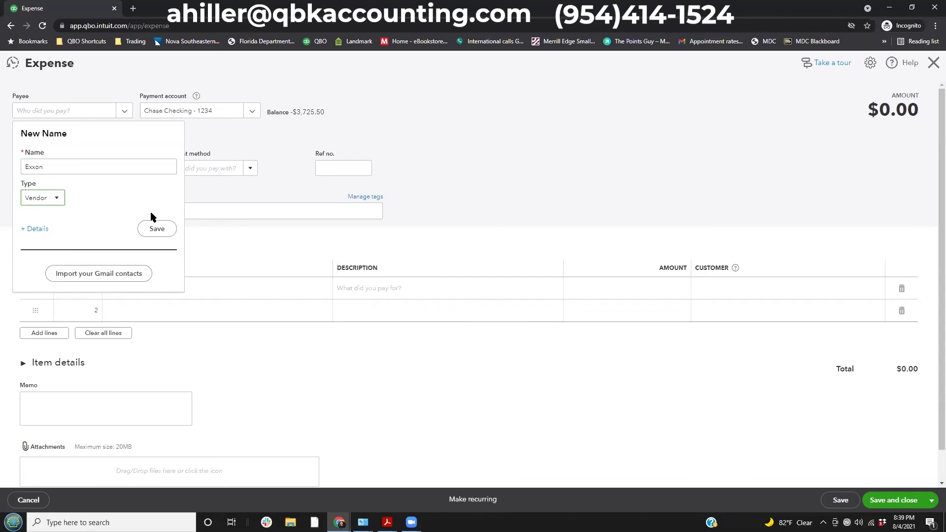
pyautogui.click(40, 233)
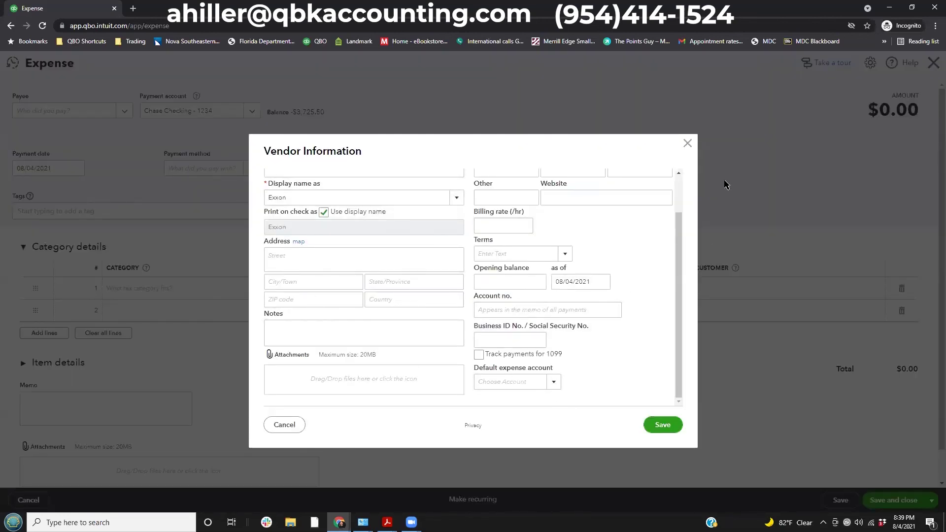
pyautogui.click(687, 144)
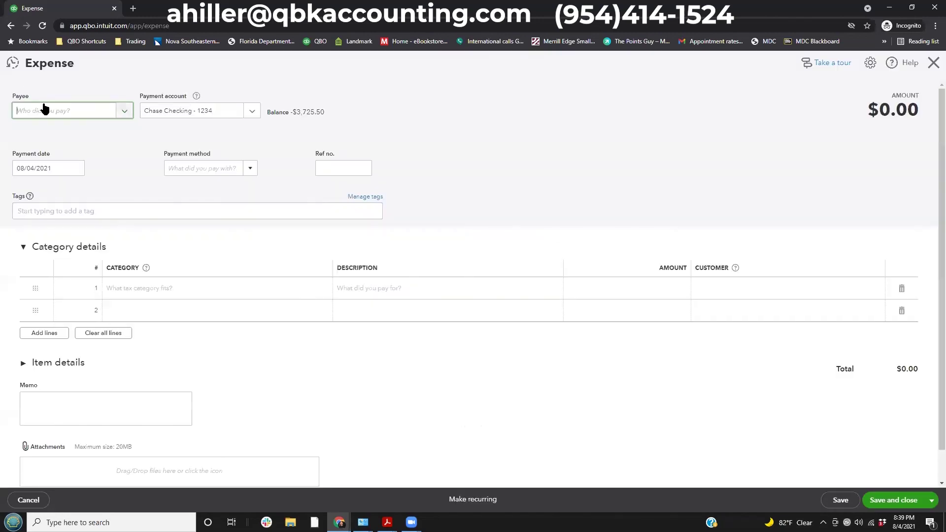
pyautogui.write('Exxon')
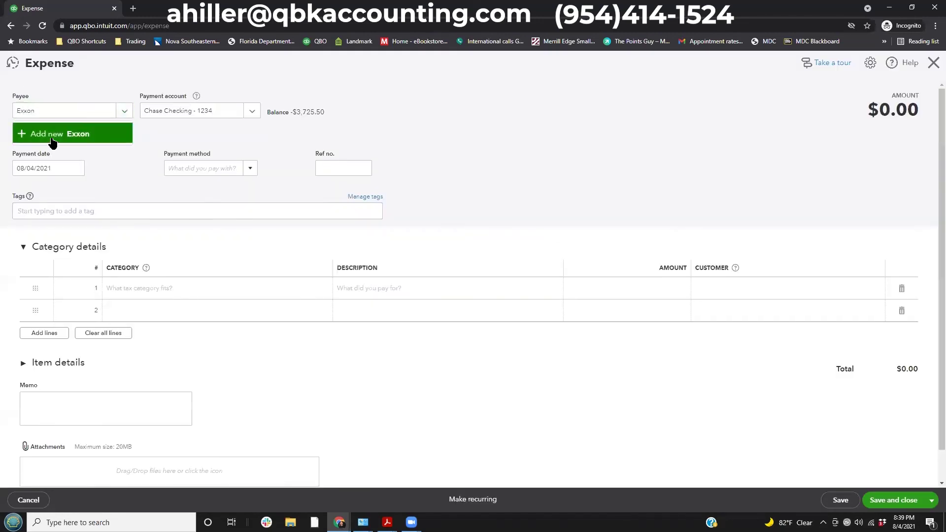
pyautogui.click(64, 134)
pyautogui.click(154, 228)
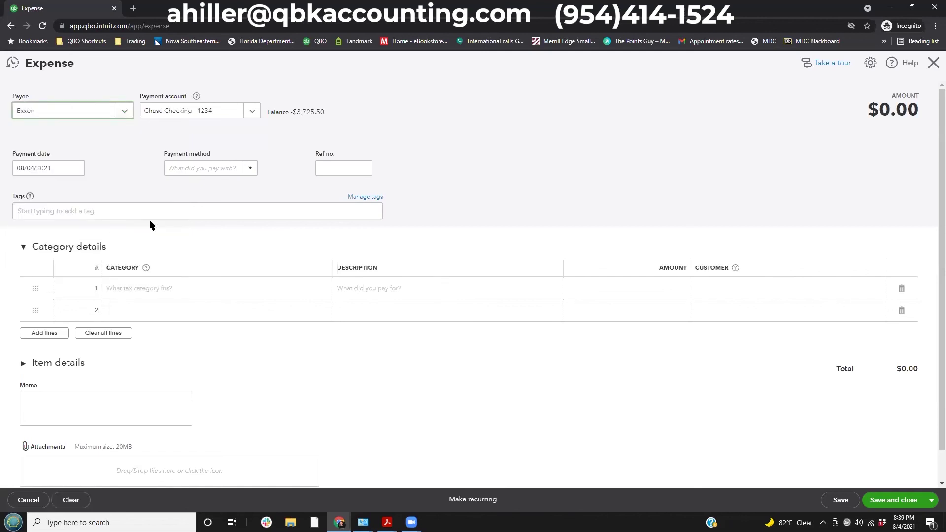
# Keep Chase Checking - 1234 as the payment account, leaving payment method blank.
pyautogui.press('Tab')
pyautogui.click(253, 116)
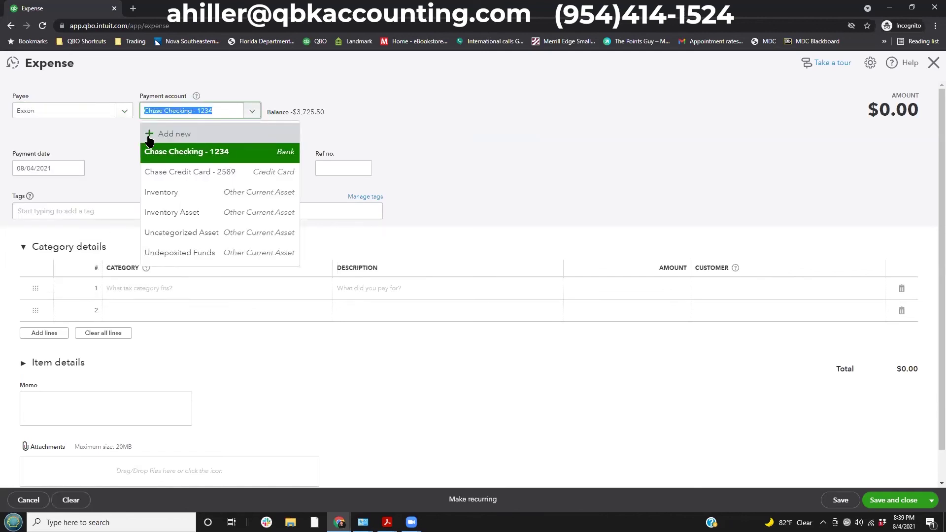
pyautogui.click(196, 154)
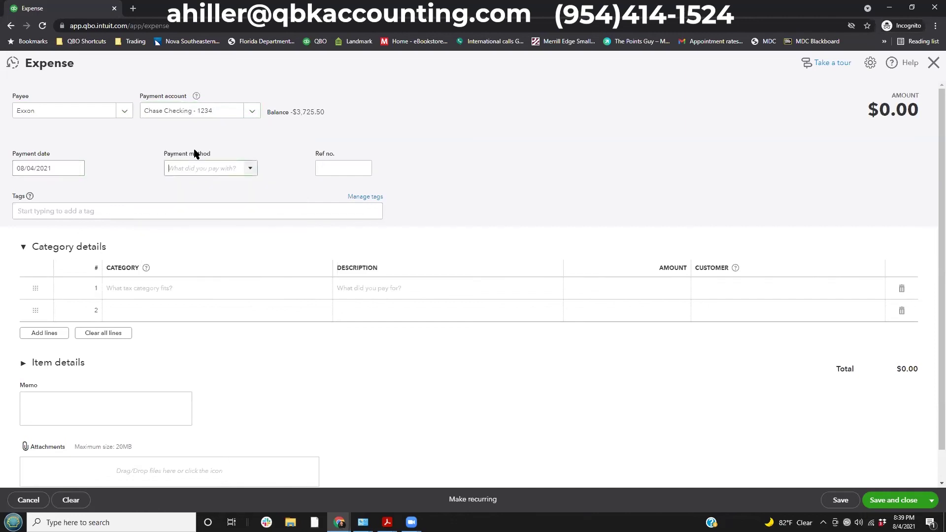
pyautogui.click(250, 168)
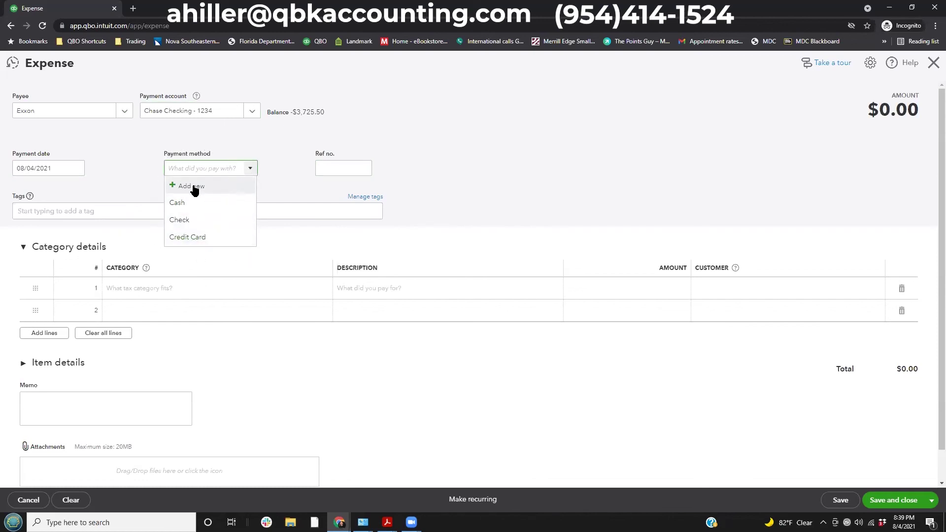
pyautogui.click(320, 169)
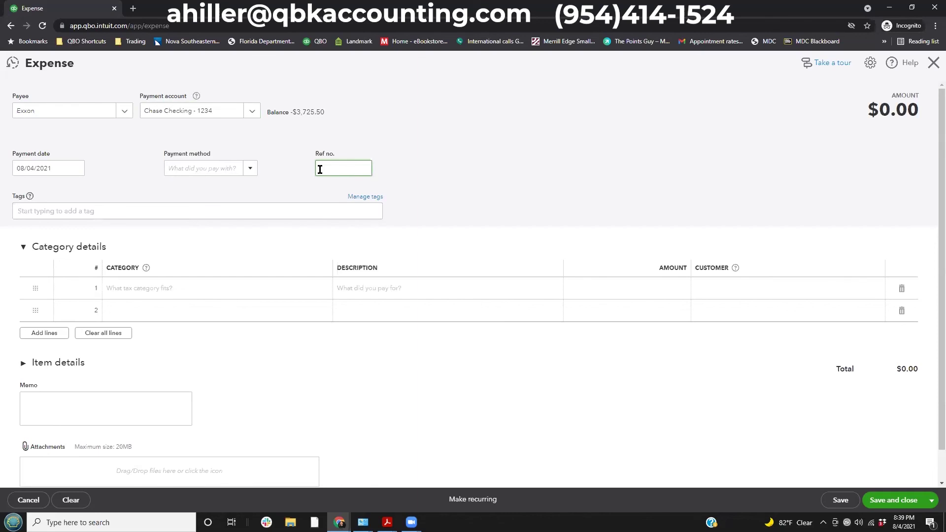
# Search line 1's category for 'car' and open a new account named car.
pyautogui.click(152, 289)
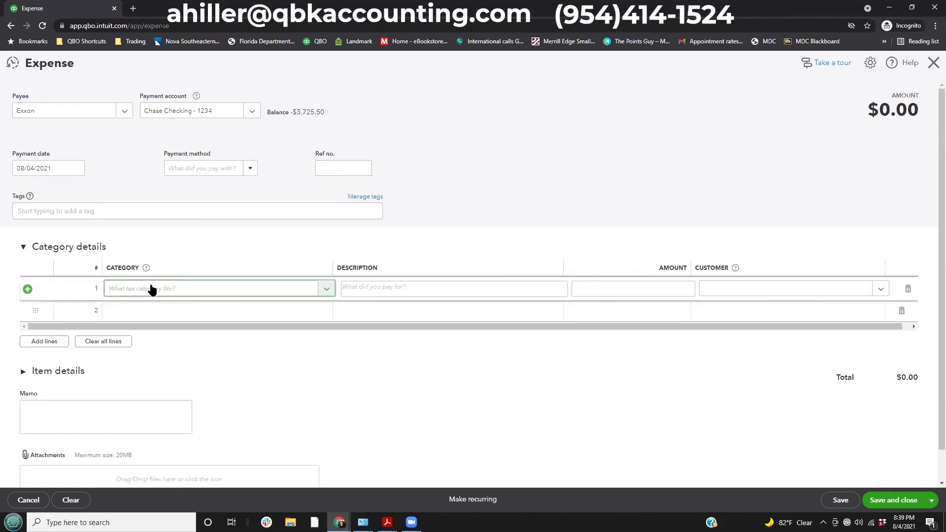
pyautogui.click(180, 292)
pyautogui.write('fue')
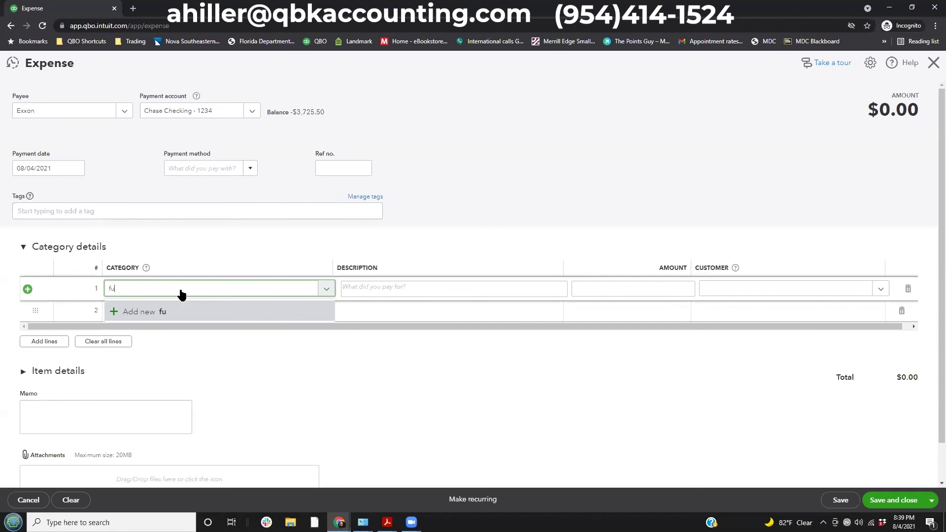
pyautogui.press('BackSpace')
pyautogui.press('BackSpace')
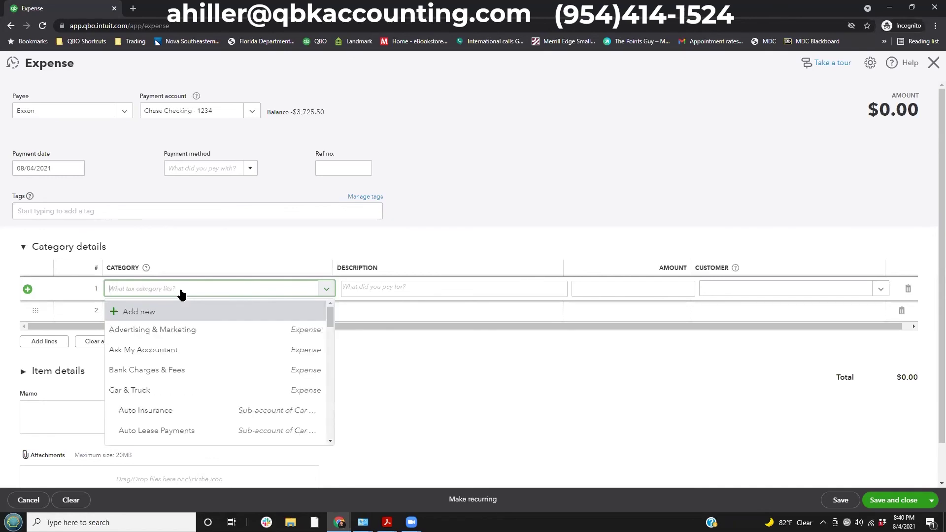
pyautogui.write('car')
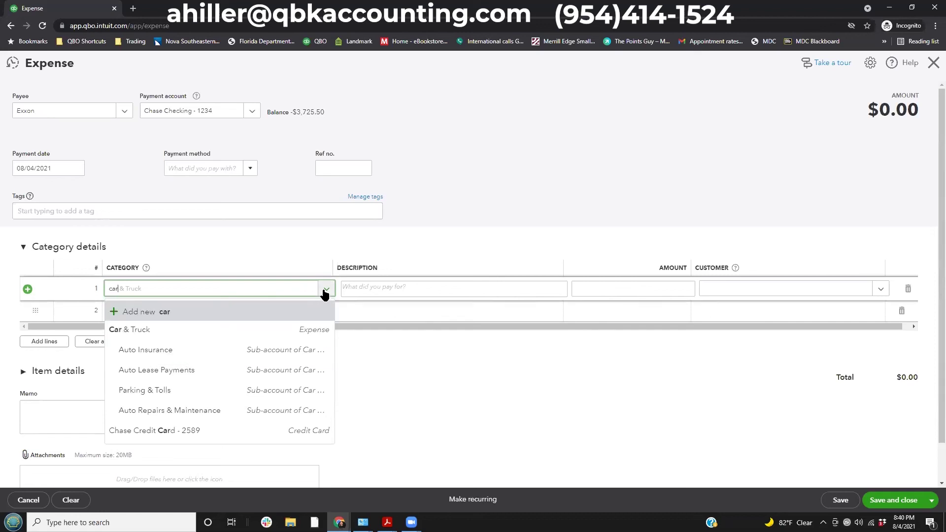
pyautogui.moveTo(88, 293); pyautogui.dragTo(284, 326)
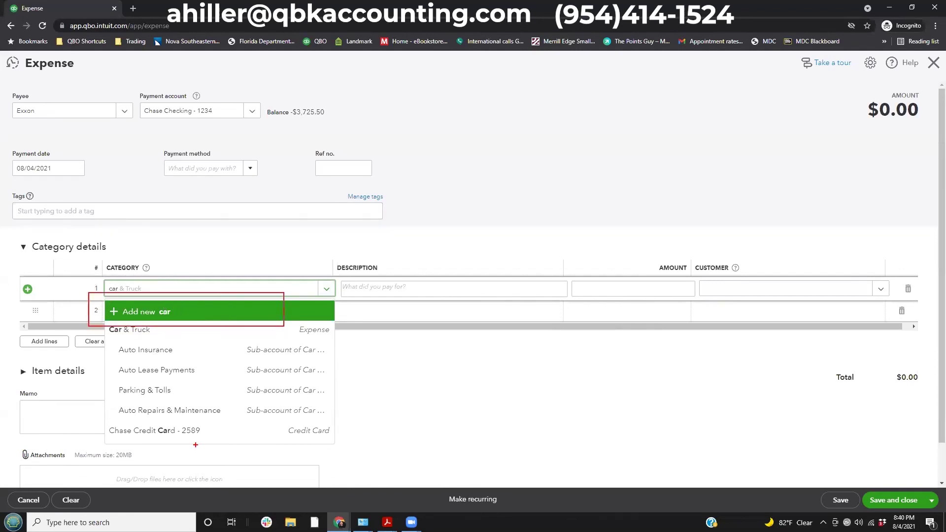
pyautogui.press('Escape')
pyautogui.click(156, 312)
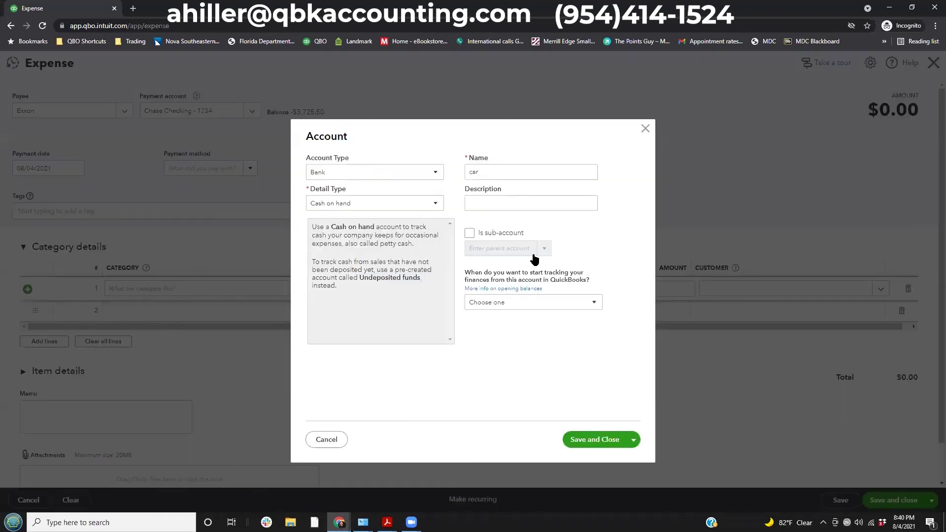
# Set the new account's type to Expenses with the Auto detail type.
pyautogui.click(369, 172)
pyautogui.scroll(-3, 352, 264)
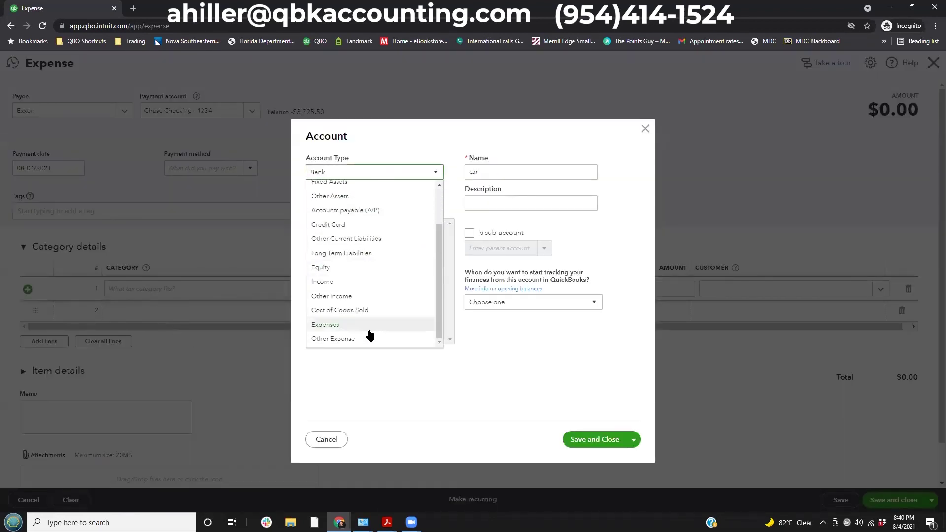
pyautogui.click(339, 326)
pyautogui.click(360, 203)
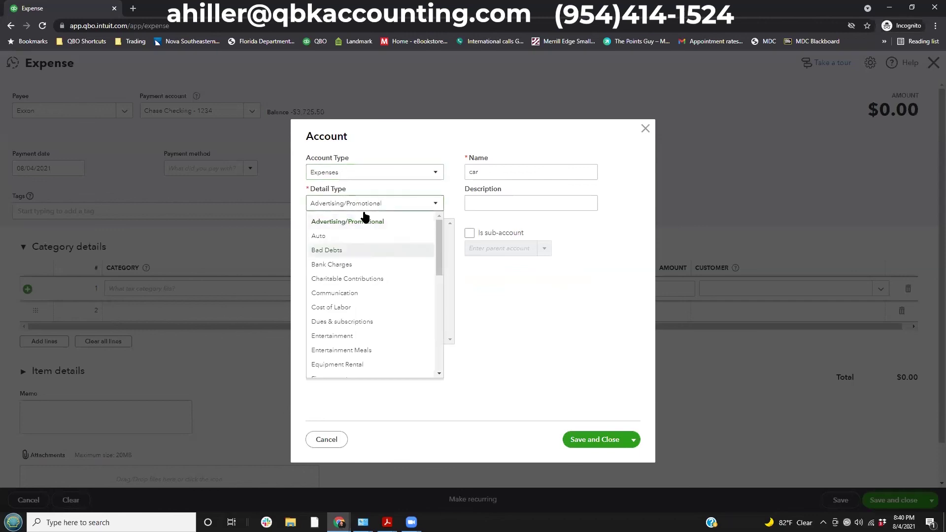
pyautogui.click(321, 236)
# Name the account Fuel, make it a sub-account of Car & Truck, and save it.
pyautogui.doubleClick(495, 170)
pyautogui.write('Fuel')
pyautogui.click(469, 234)
pyautogui.click(474, 248)
pyautogui.write('car')
pyautogui.click(504, 286)
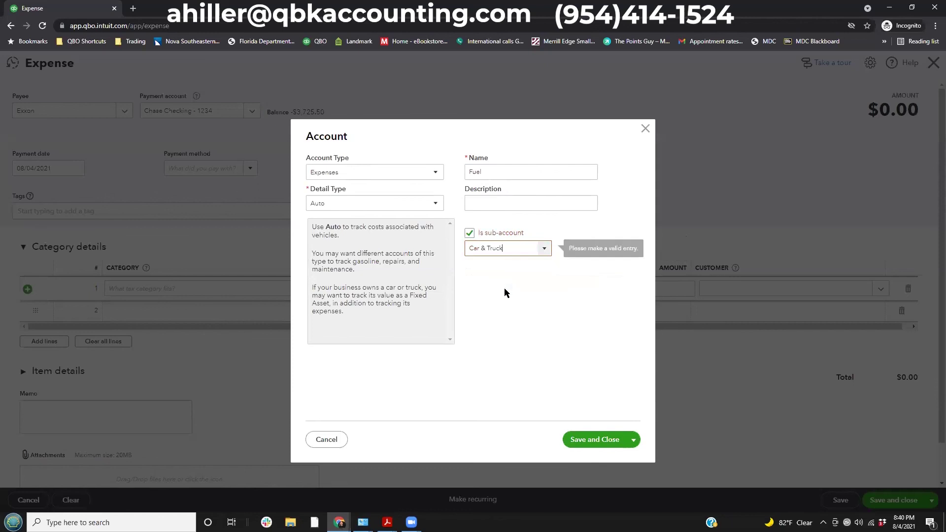
pyautogui.click(612, 441)
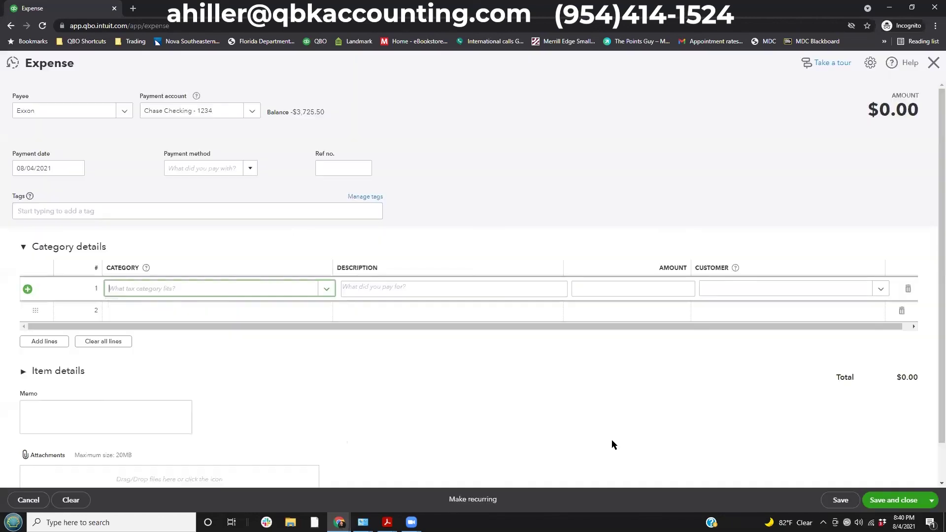
# Enter 67.50 as the fuel line's amount, then save and close the Exxon expense.
pyautogui.press('Tab')
pyautogui.press('Tab')
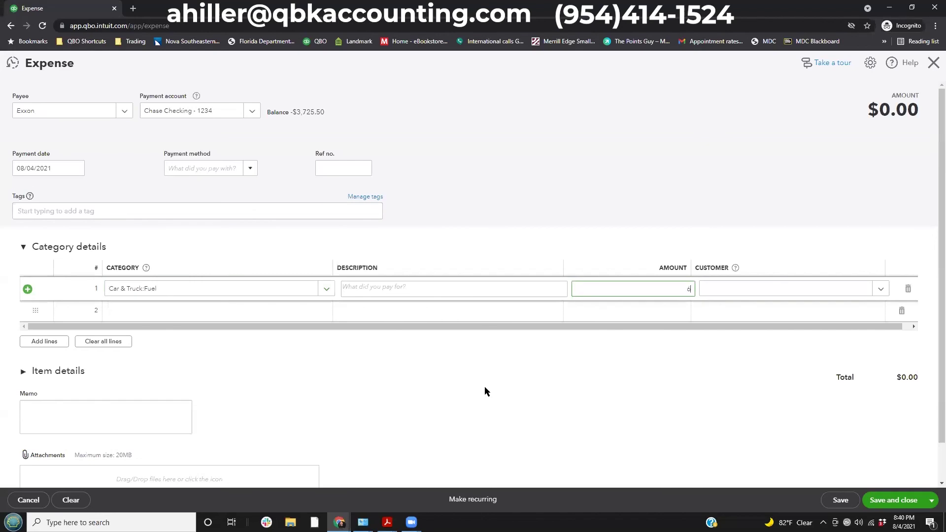
pyautogui.write('67.50')
pyautogui.press('Tab')
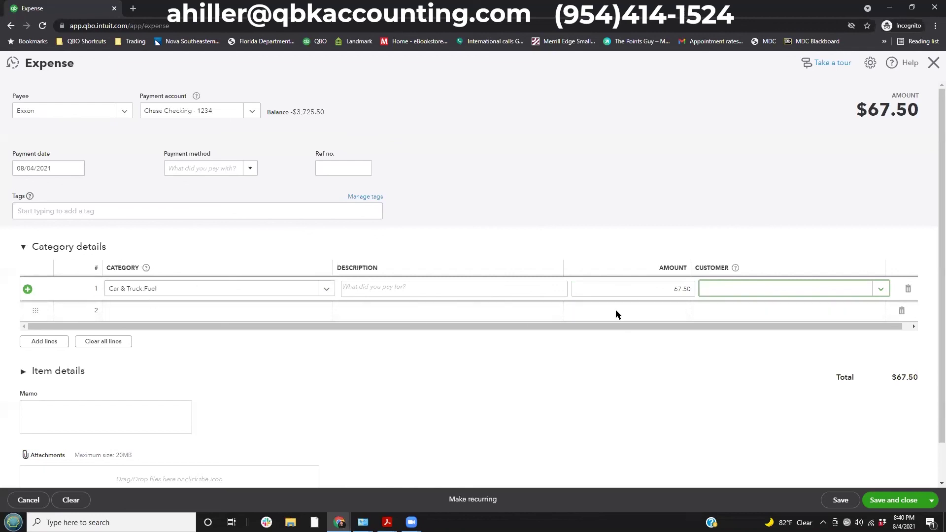
pyautogui.click(841, 500)
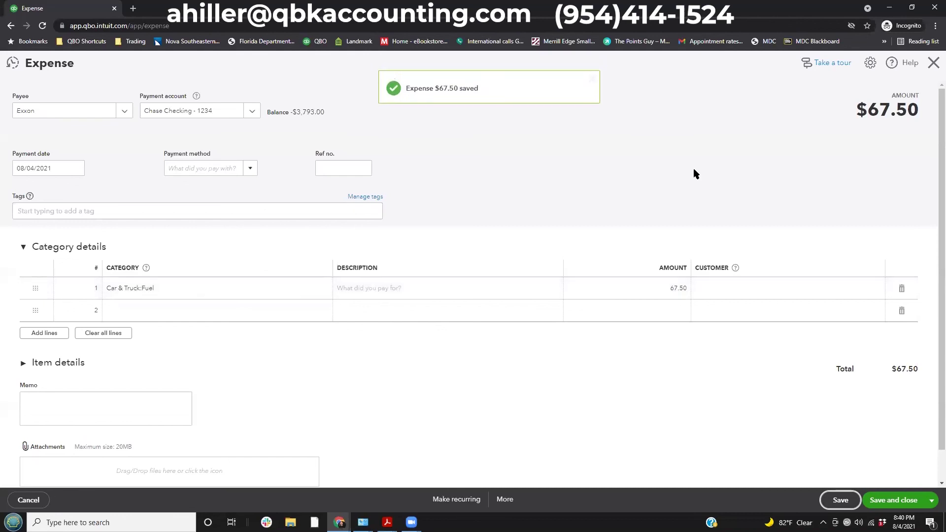
pyautogui.click(932, 65)
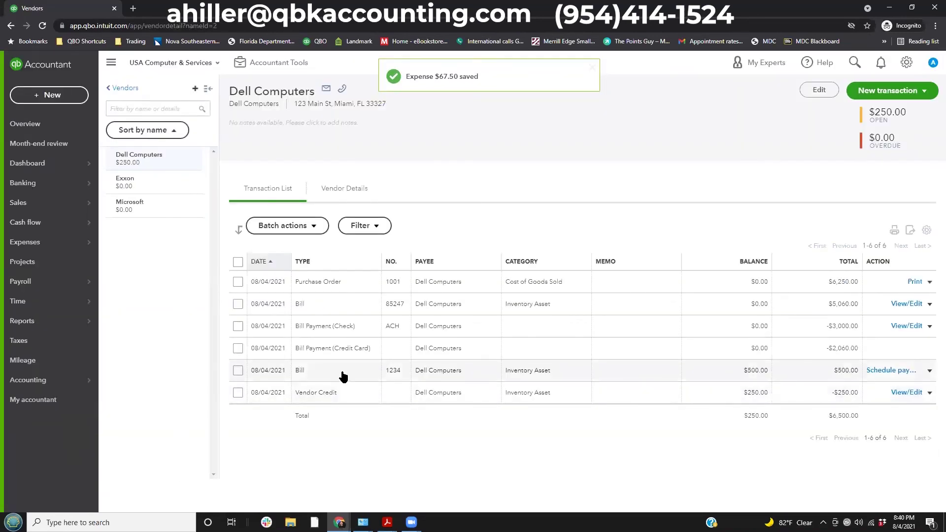
# Check Exxon's transactions for the $67.50 Car & Truck:Fuel expense, then return to Vendors.
pyautogui.click(134, 180)
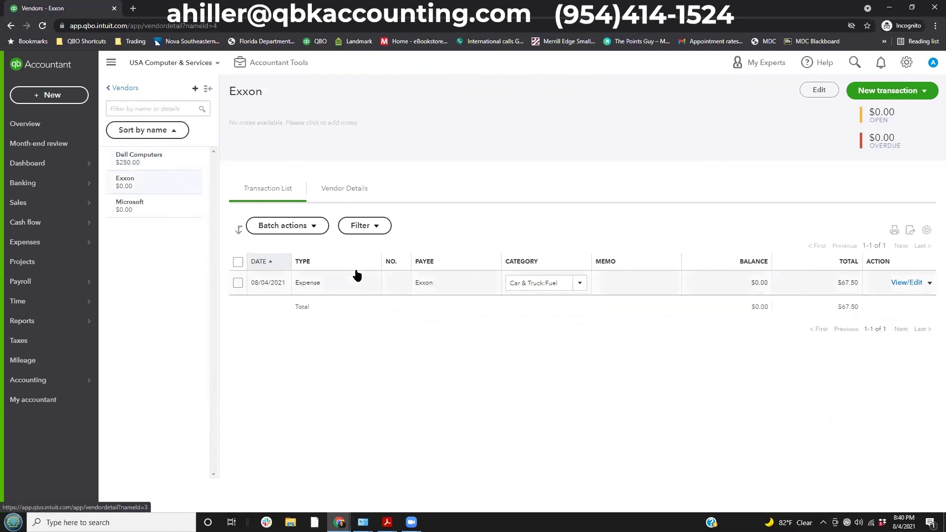
pyautogui.click(364, 287)
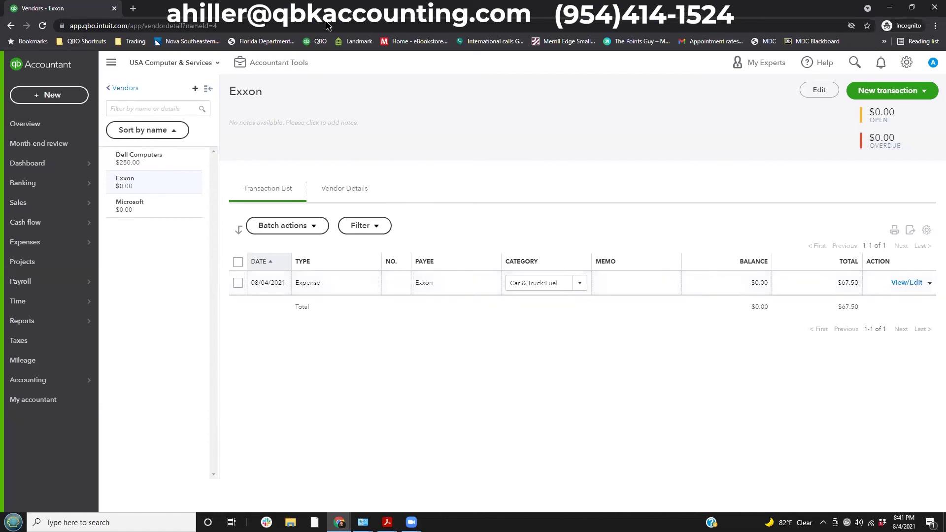
pyautogui.click(115, 92)
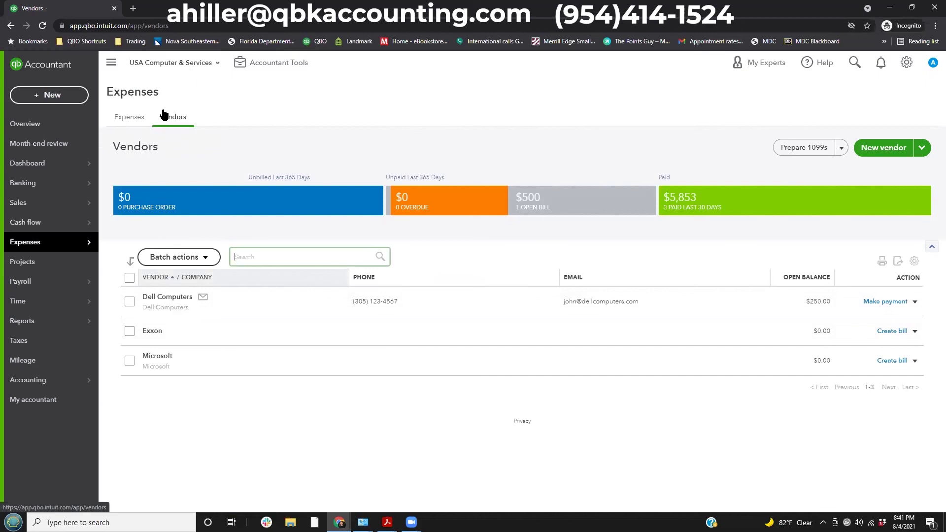
# Show the Expense Transactions list and review its Filter options without changing them.
pyautogui.moveTo(156, 107); pyautogui.dragTo(202, 132)
pyautogui.moveTo(108, 108); pyautogui.dragTo(144, 125)
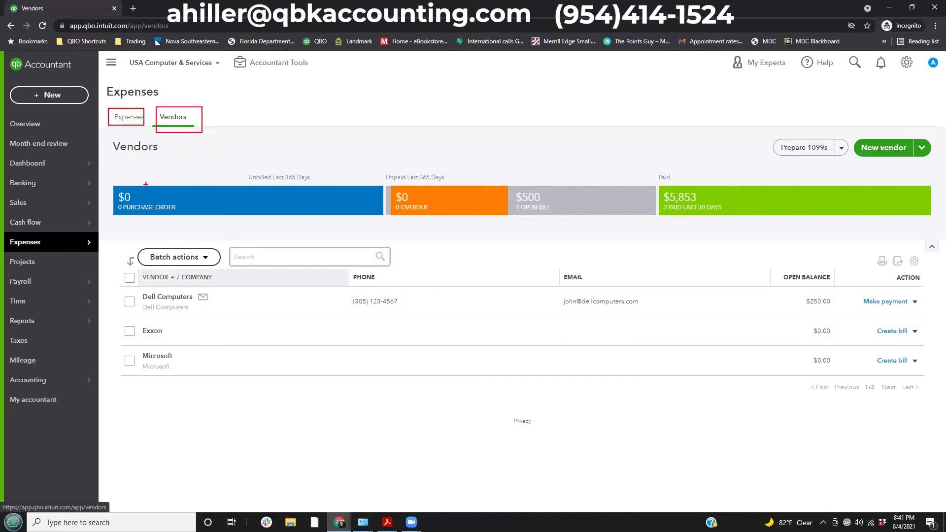
pyautogui.click(118, 117)
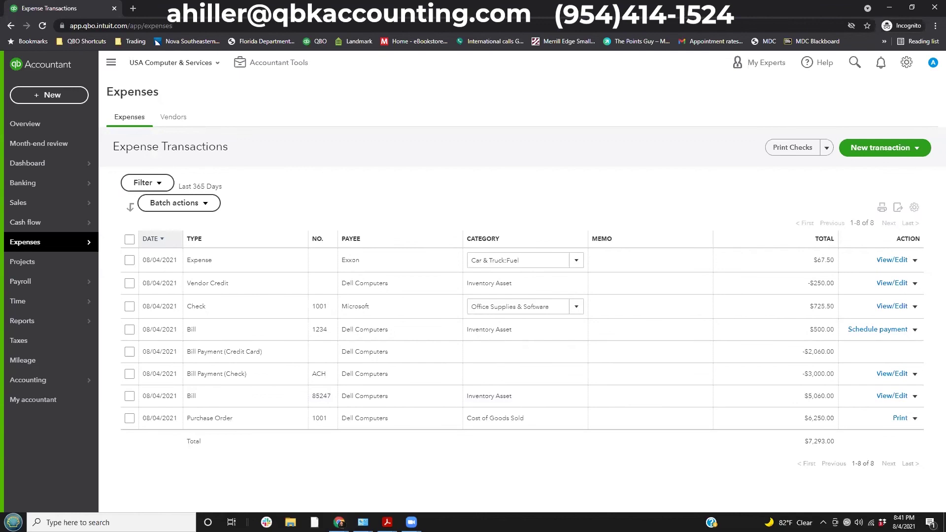
pyautogui.moveTo(133, 222); pyautogui.dragTo(180, 249)
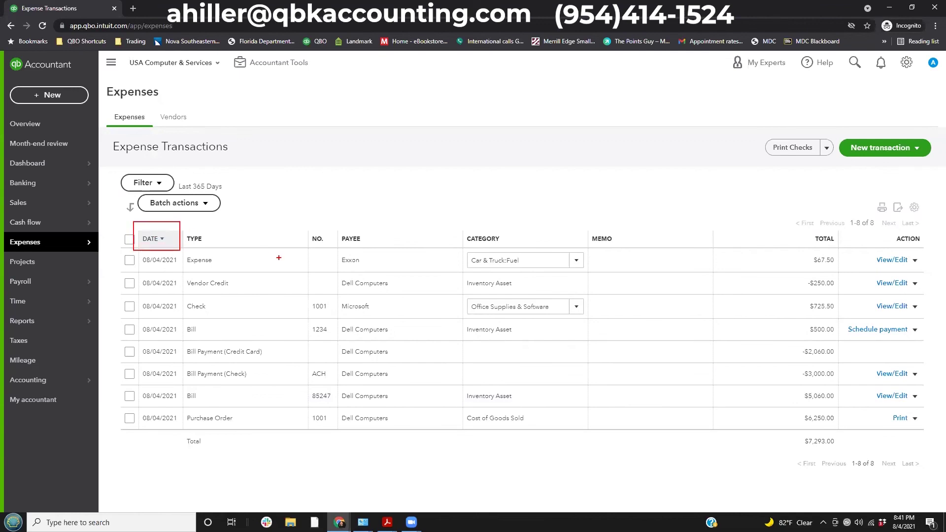
pyautogui.click(158, 185)
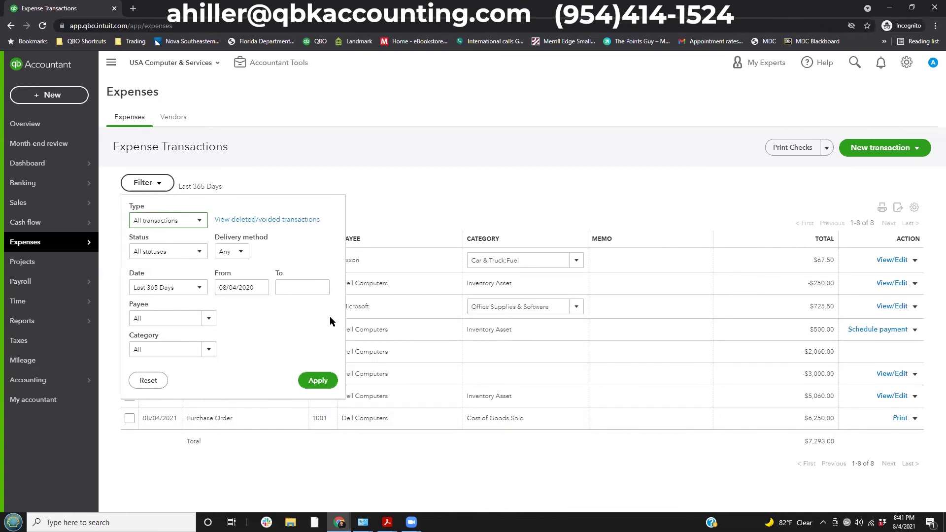
pyautogui.click(418, 132)
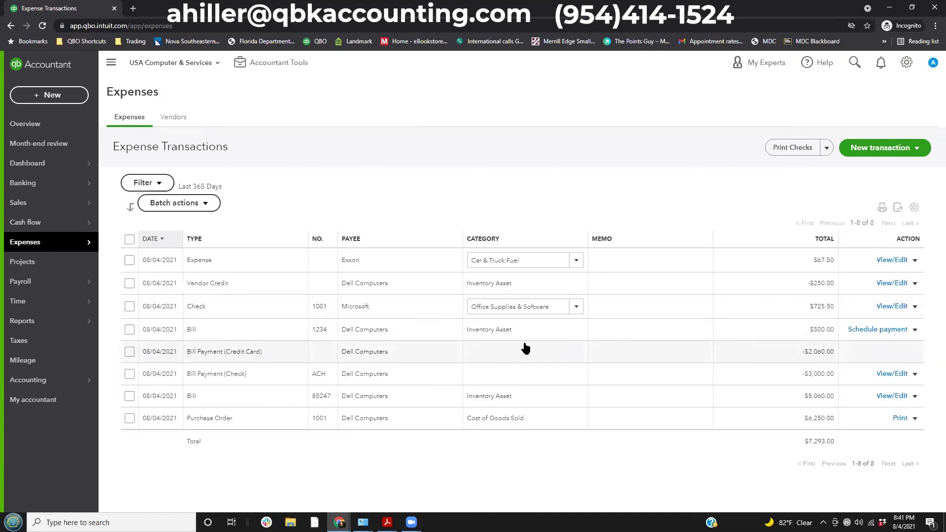